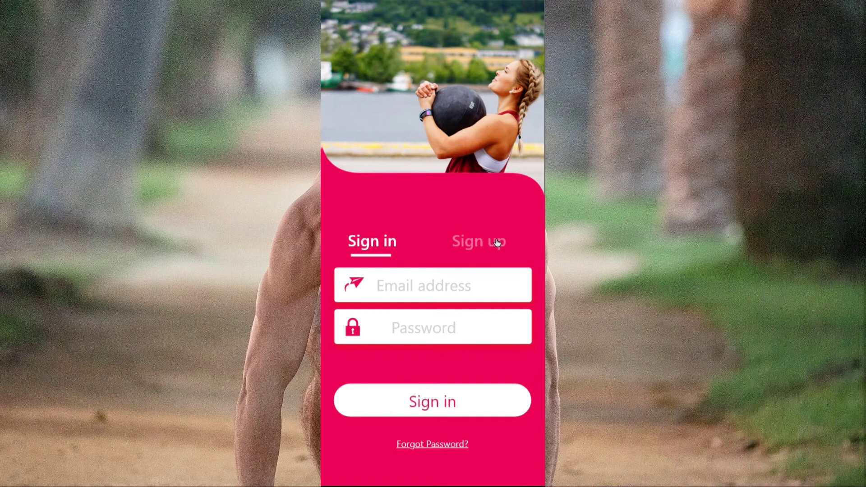
- Preview the finished prototype by switching to the Sign up form and back to Sign in
left_click(480, 243)
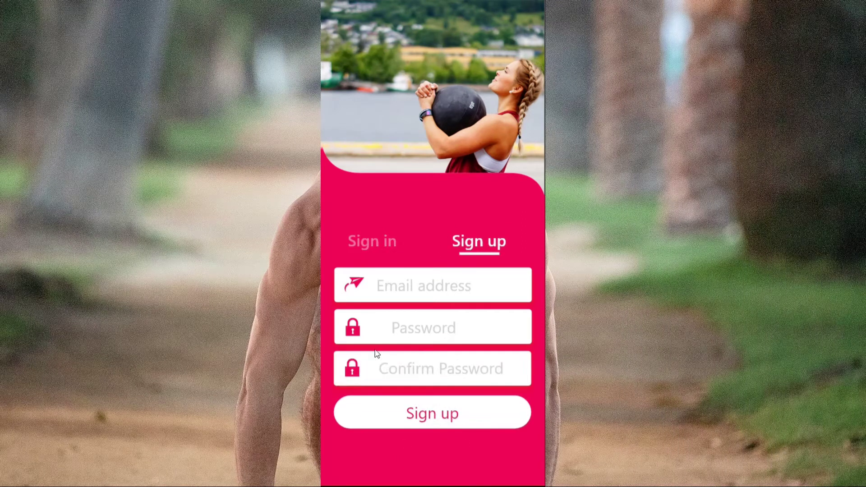
left_click(390, 244)
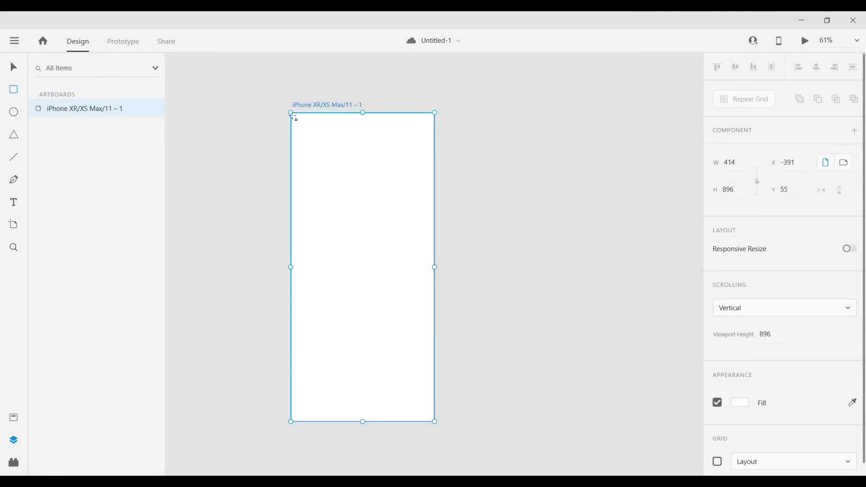
- Draw a rectangle covering the whole artboard and fill it with the charlotte-karlsen photo from the Food folder
mouse_move(294, 118)
left_mouse_down()
mouse_move(319, 140)
mouse_move(410, 309)
mouse_move(438, 452)
mouse_move(434, 422)
left_mouse_up()
key("alt+Tab")
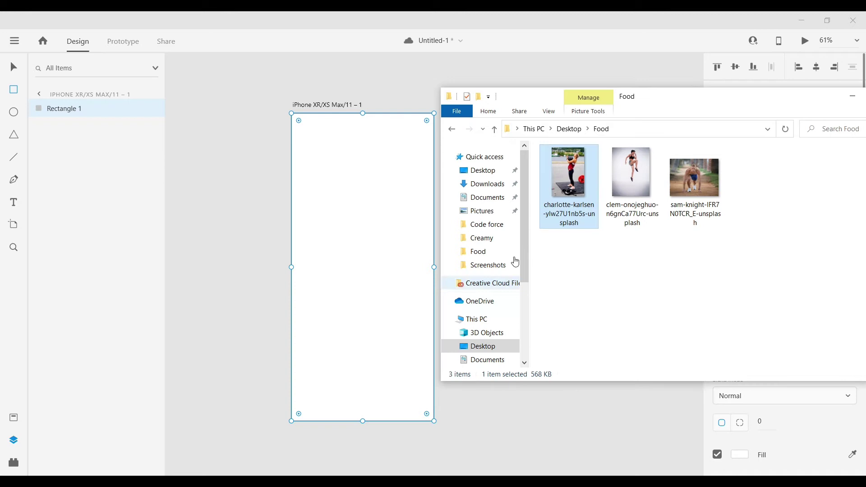
left_click_drag(569, 181, 381, 251)
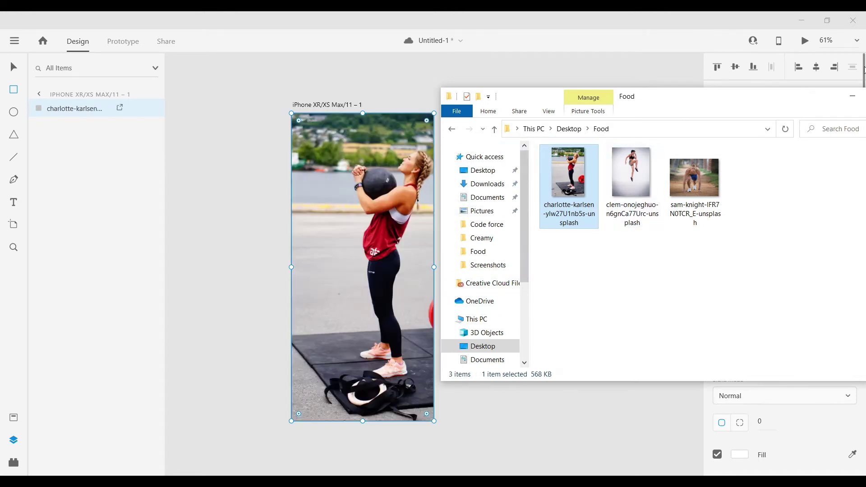
left_click(852, 96)
key("v")
left_click(497, 239)
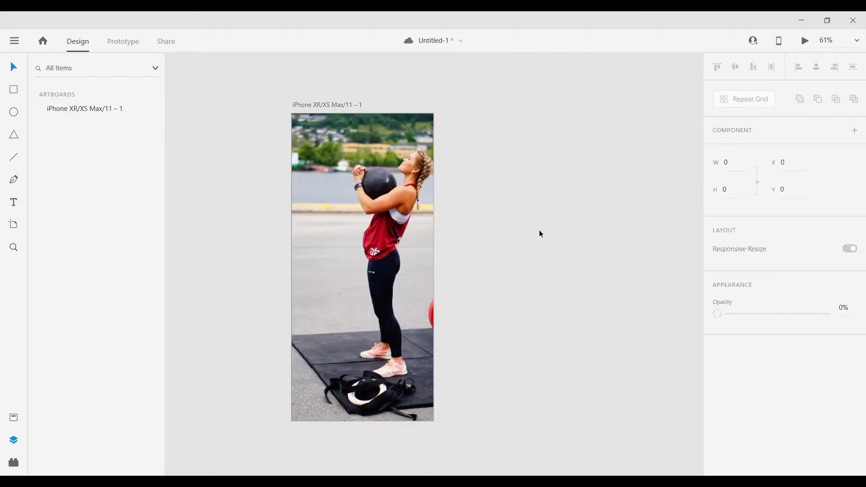
- Draw a white rectangle about 414 × 576 over the lower part of the photo and remove its border
left_click(410, 242)
left_click(604, 202)
left_click(16, 90)
left_click_drag(291, 224, 437, 423)
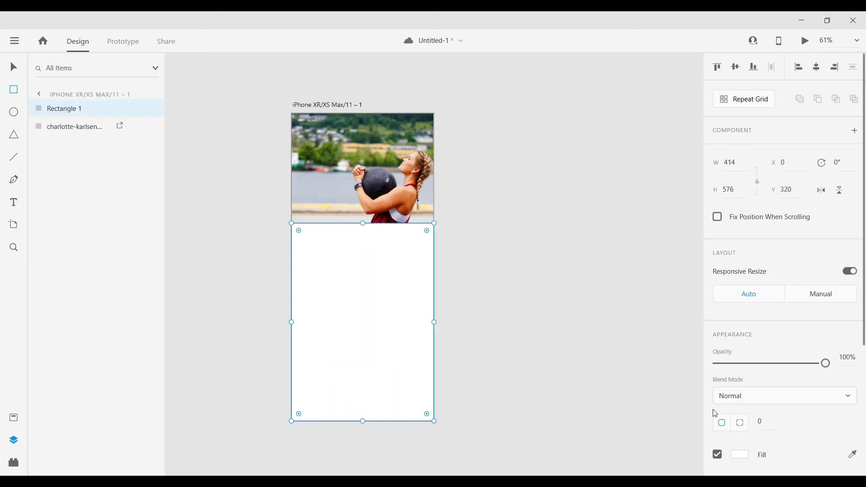
scroll(750, 419, "down", 3)
left_click(717, 355)
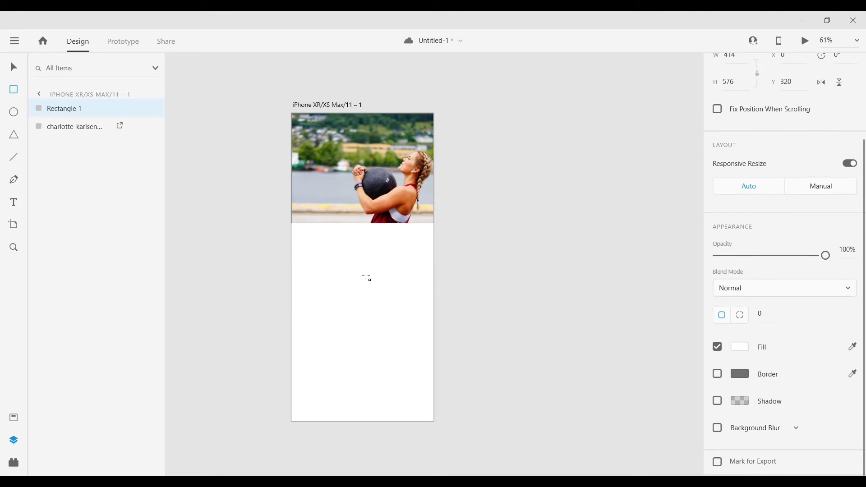
key("v")
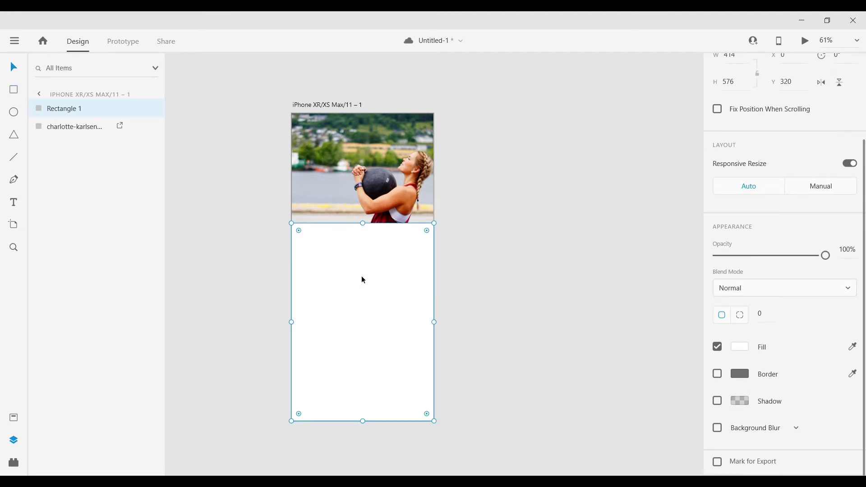
- Add an anchor point near each end of the white rectangle's upper edge, the left one at about X 74
double_click(361, 279)
left_click(315, 223)
left_click_drag(316, 224, 317, 224)
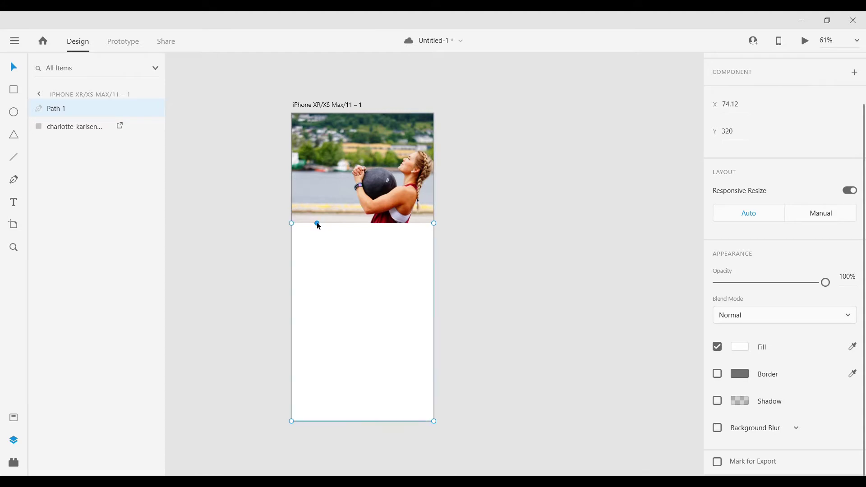
left_click_drag(407, 227, 414, 227)
- Curve the white shape's upper edge by raising its upper-left corner point to about Y 232 and lowering the upper-right one to about Y 408
left_click(317, 223)
left_click_drag(291, 225, 292, 195)
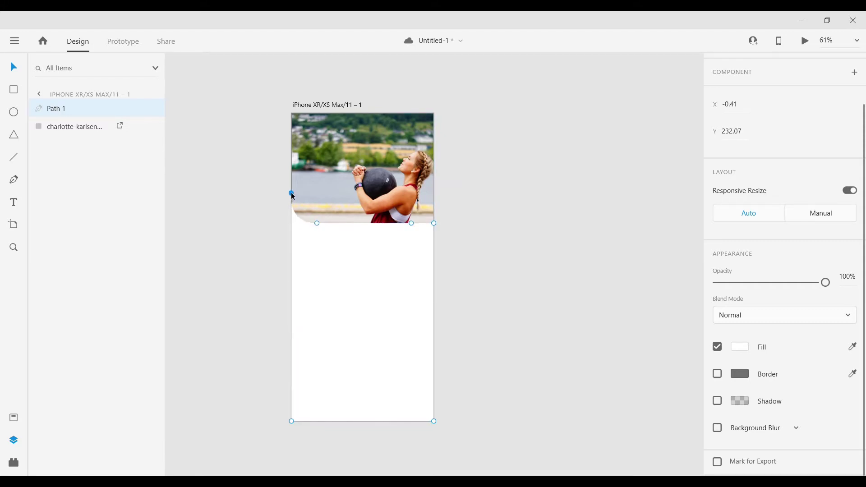
left_click(434, 224)
left_click_drag(435, 231, 434, 254)
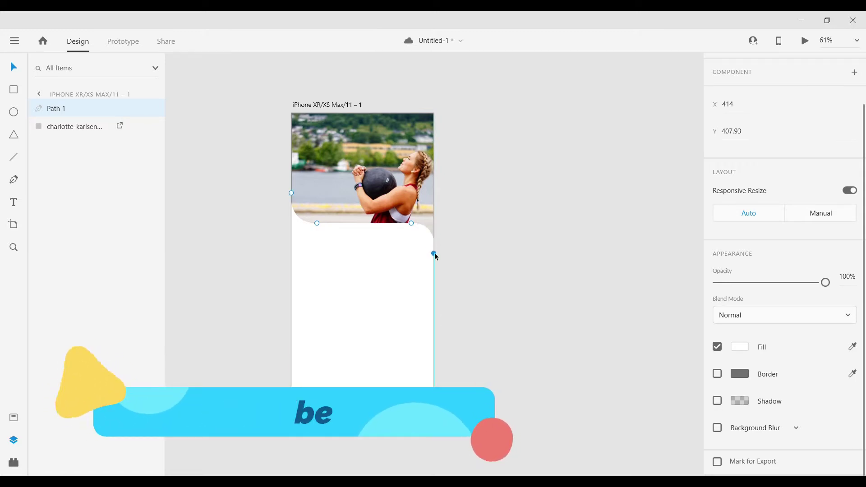
left_click(491, 238)
left_click(375, 300)
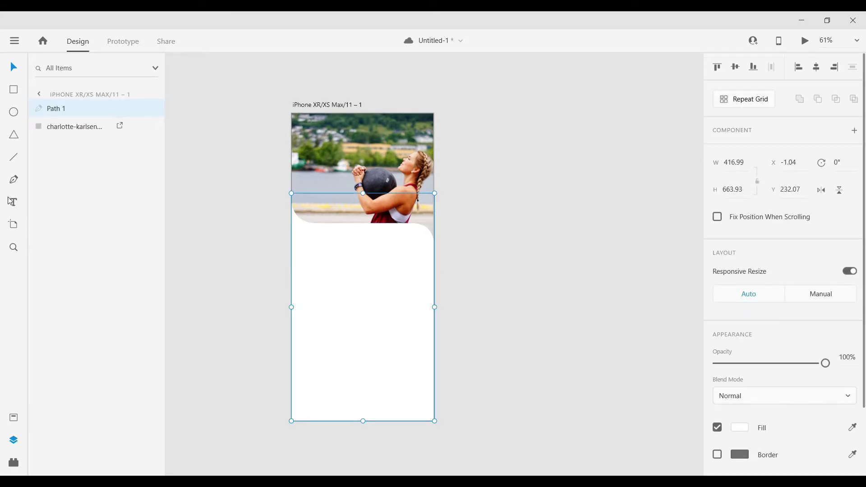
- Add the heading "Get fit. Stay fit" on the white area and set its font weight to Semibold
left_click(512, 184)
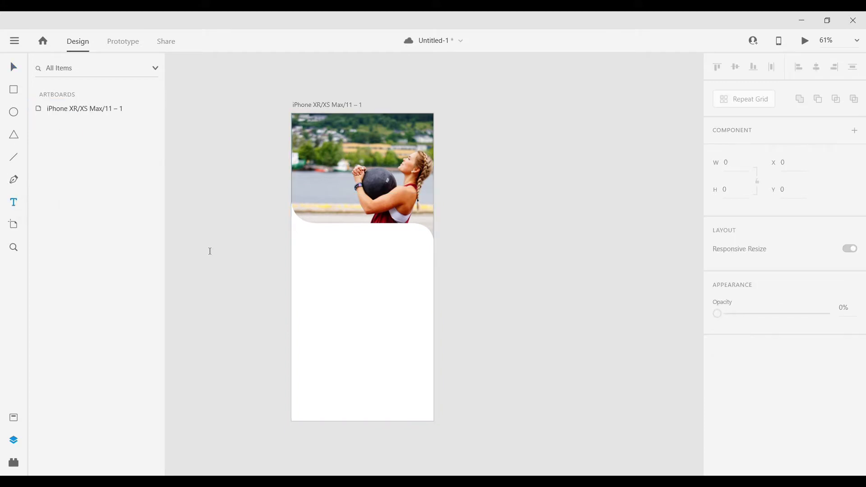
left_click(315, 256)
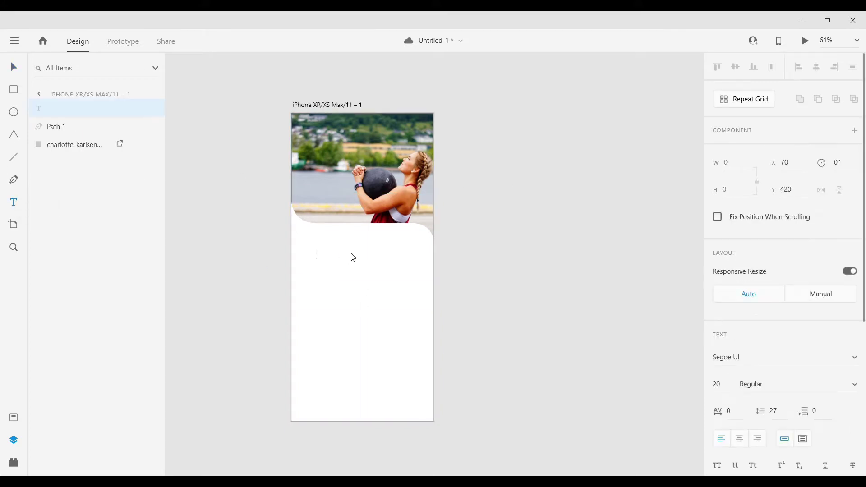
type("Get fit. Stay fit")
key("Escape")
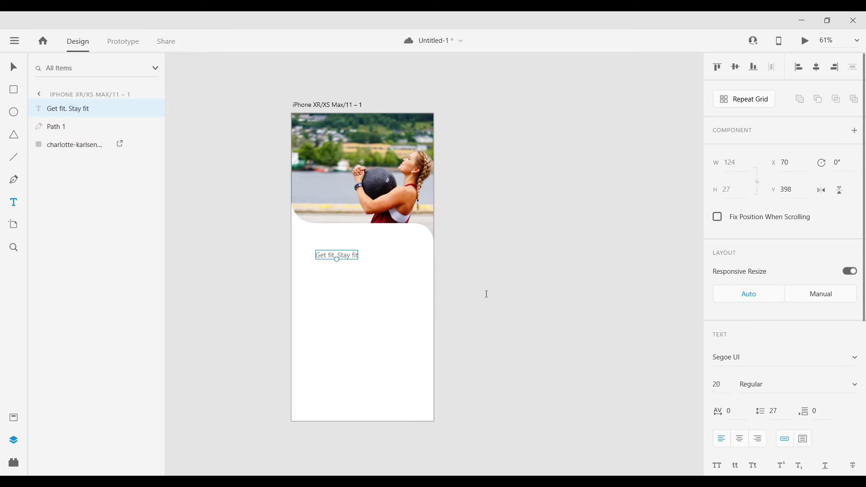
left_click(854, 386)
left_click(781, 405)
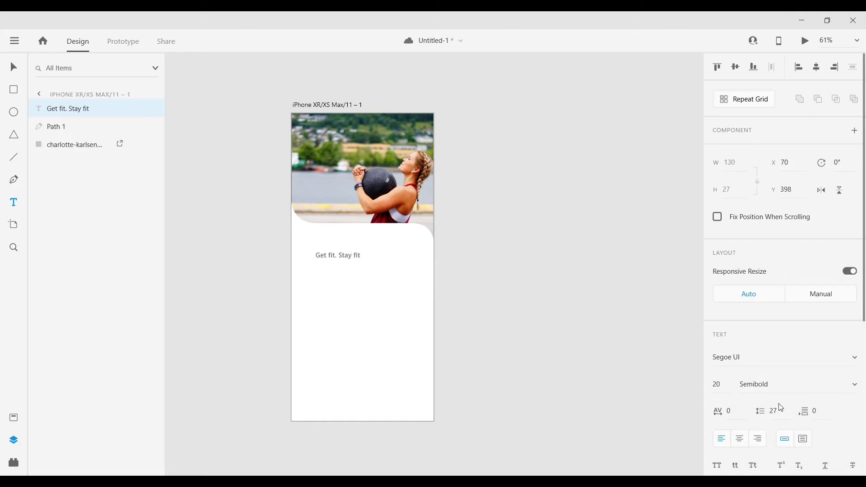
- Set the heading's fill colour to a pinkish red, about #FF0055
scroll(738, 455, "down", 4)
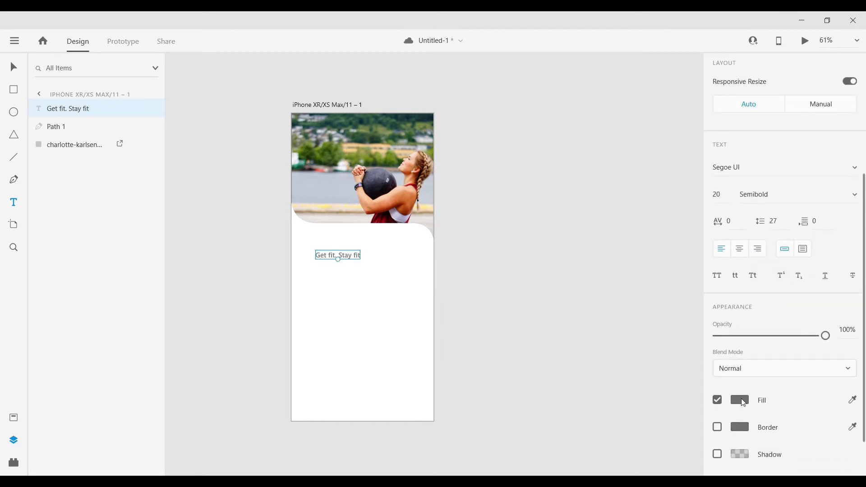
left_click(743, 400)
left_click(682, 324)
left_click_drag(682, 327, 668, 313)
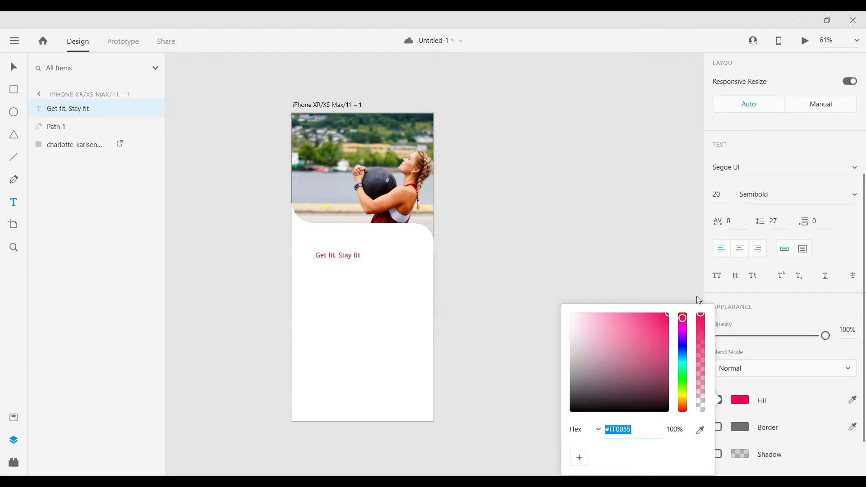
- Enlarge the heading to about size 41 and centre it just below the photo, at about X 74, Y 346
left_click(368, 260)
key("ctrl+a")
key("Escape")
left_click_drag(338, 260, 372, 246)
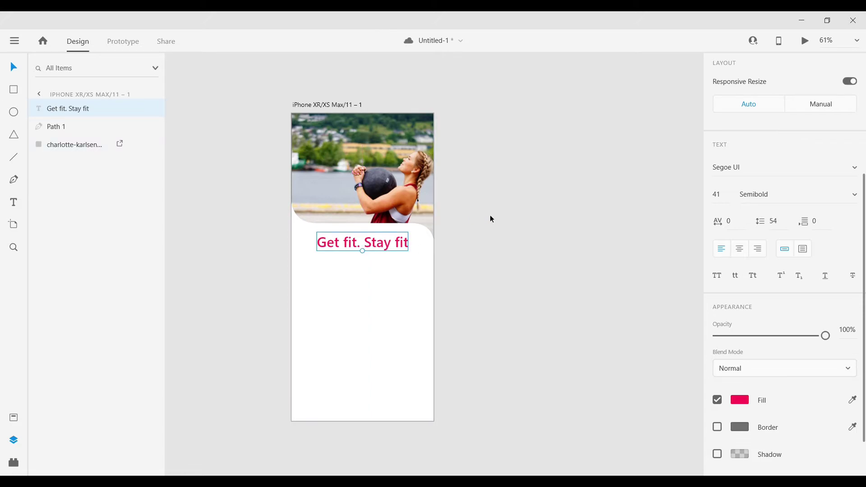
left_click(490, 215)
left_click(369, 238)
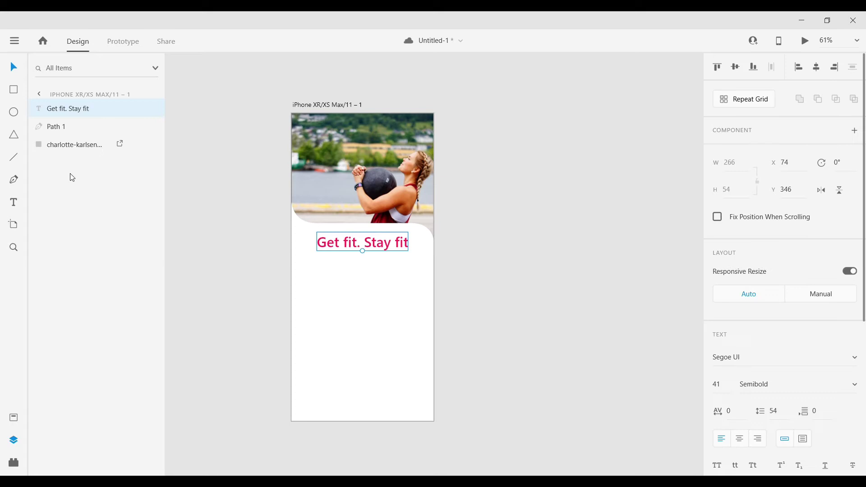
- Create a text box about 346 × 188 below the heading with the centred text "This is the description of the app."
left_click(15, 202)
left_click_drag(303, 270, 423, 335)
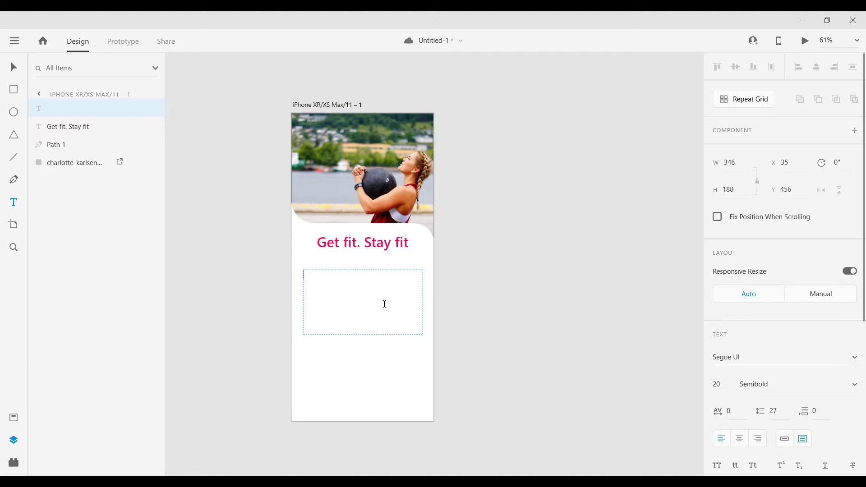
type("This is the description of the app.")
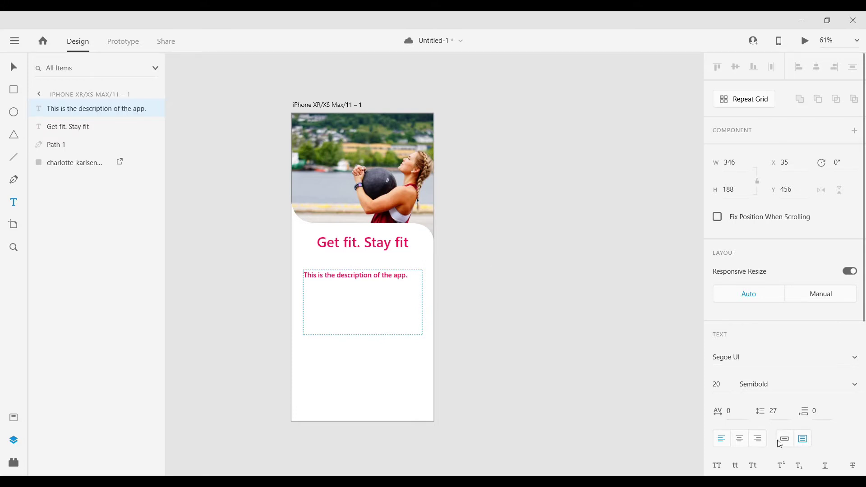
left_click(739, 438)
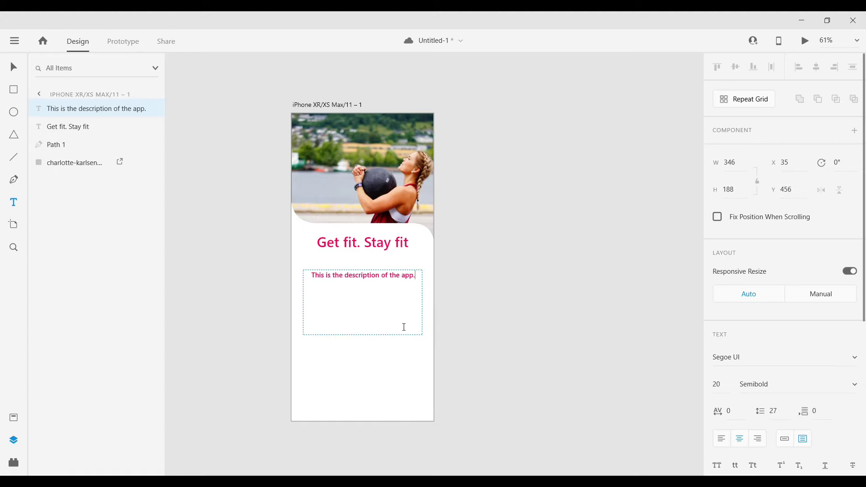
- Add a second line reading "Get fit." to the description text
type("get")
key("BackSpace")
key("BackSpace")
key("BackSpace")
type("Get fit.")
double_click(723, 384)
type("40")
key("Return")
key("ctrl+z")
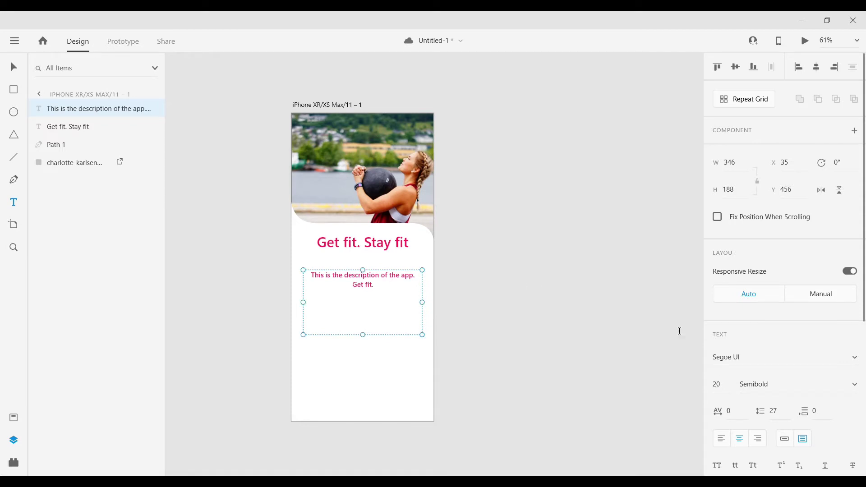
- Set the description's font size to 40 and extend its text box to a height of about 233
double_click(714, 386)
type("40")
key("Return")
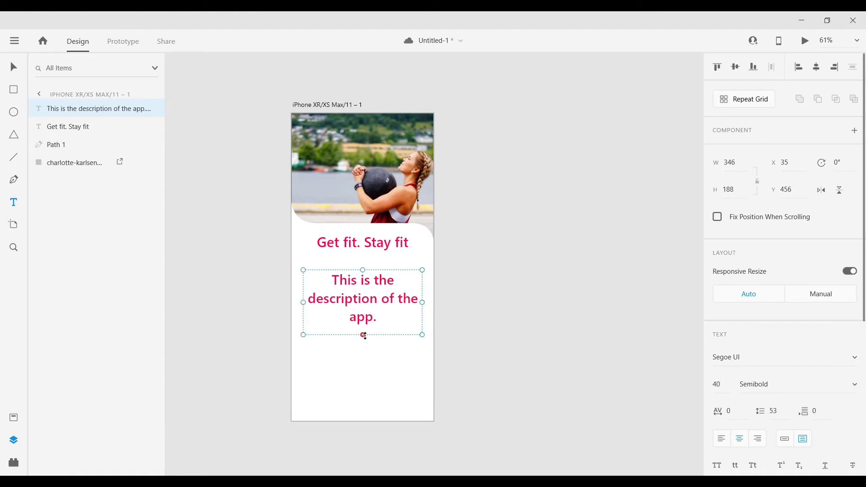
left_click_drag(361, 336, 361, 350)
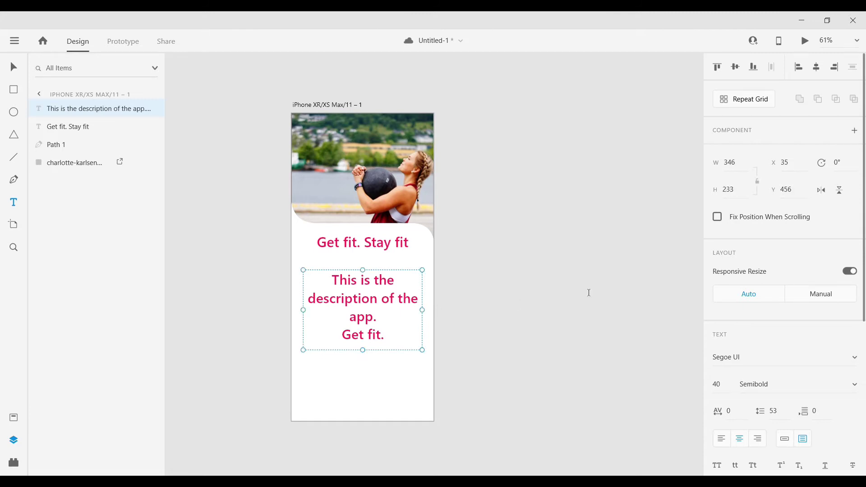
left_click(613, 286)
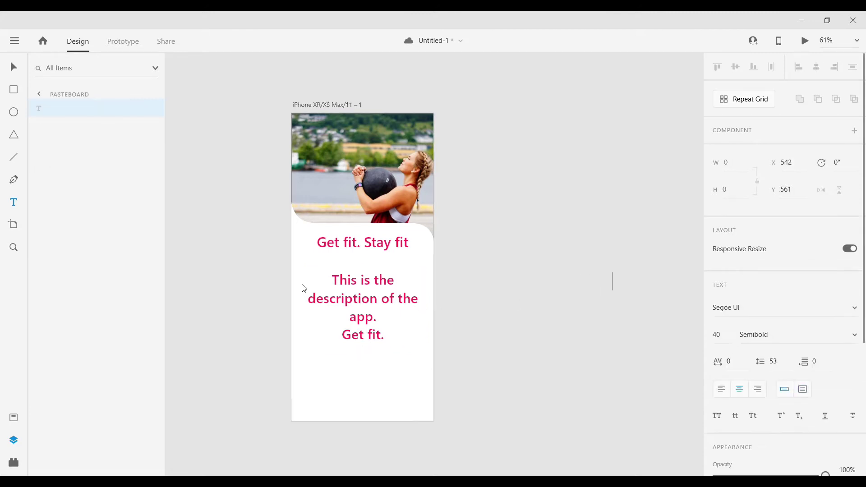
- Change the font weight of the whole description text to Regular
left_click(358, 283)
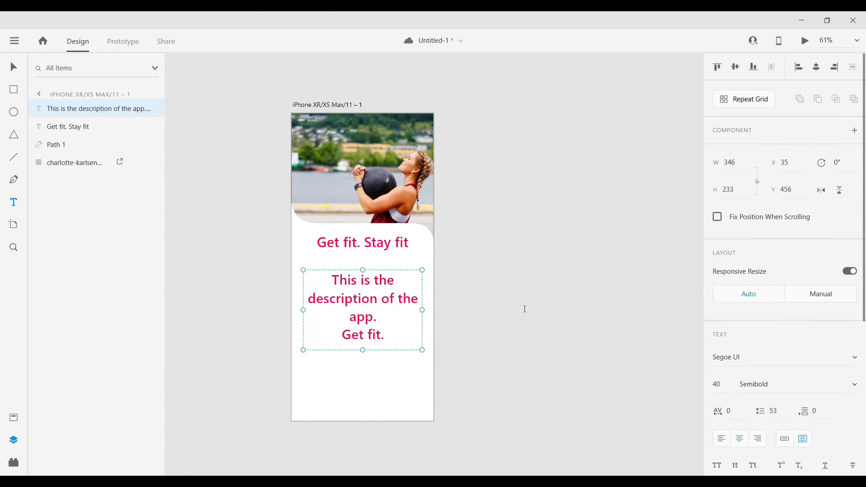
double_click(393, 323)
key("ctrl+a")
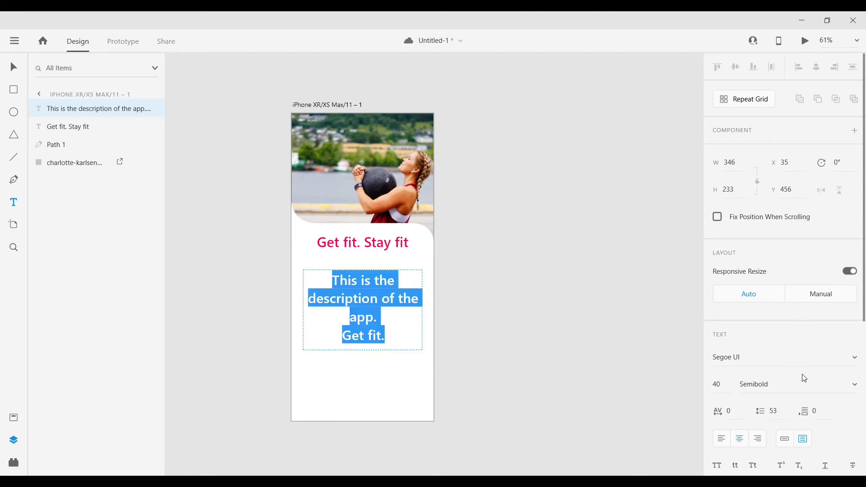
left_click(851, 388)
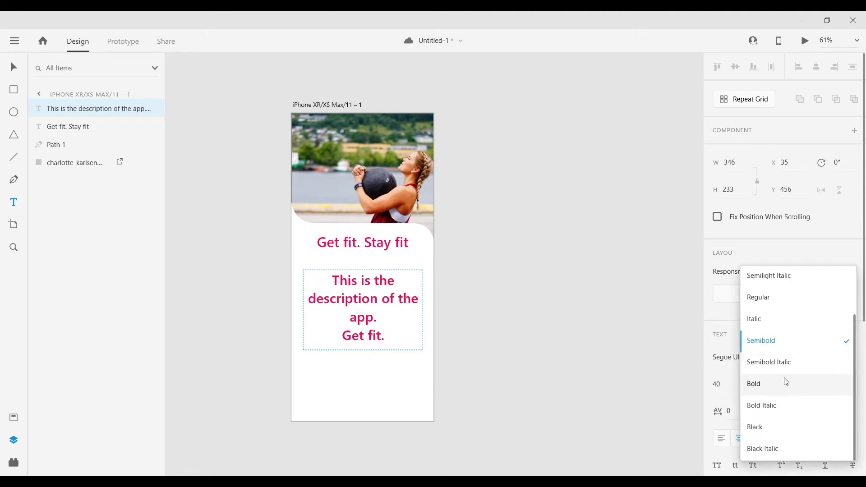
left_click(764, 302)
key("Escape")
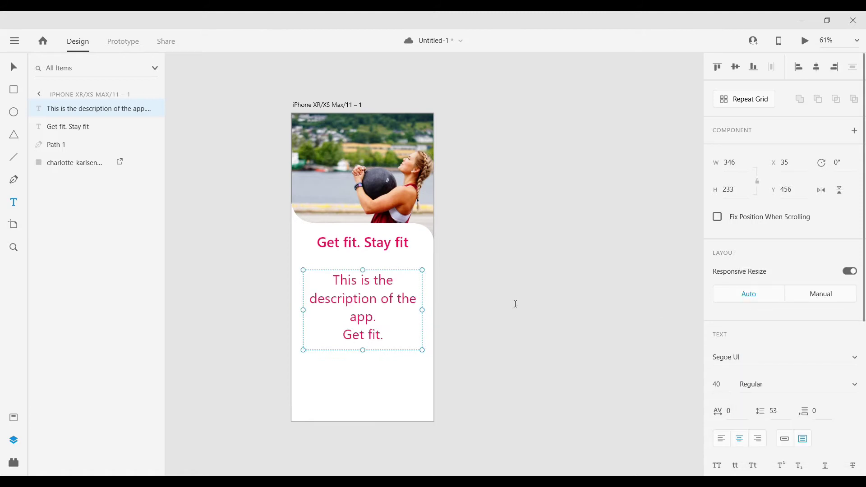
- Move the description text up so it sits directly beneath the heading
left_click(577, 287)
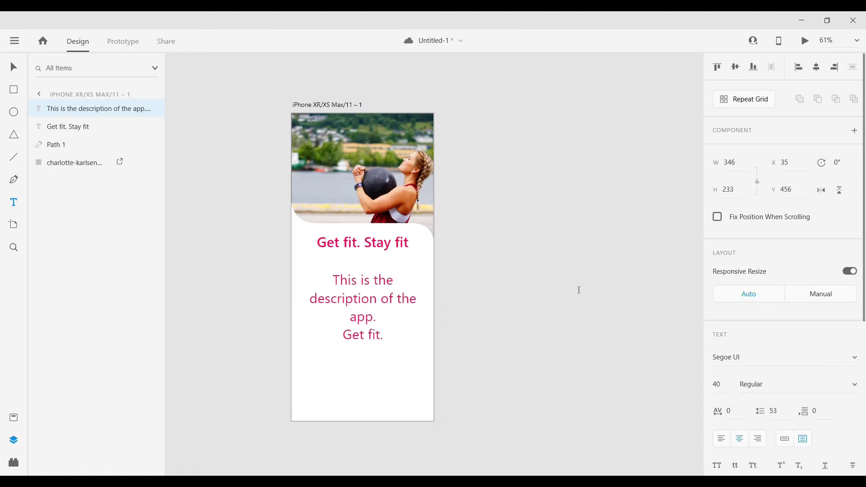
left_click(368, 291)
left_click_drag(366, 300, 364, 279)
left_click(520, 241)
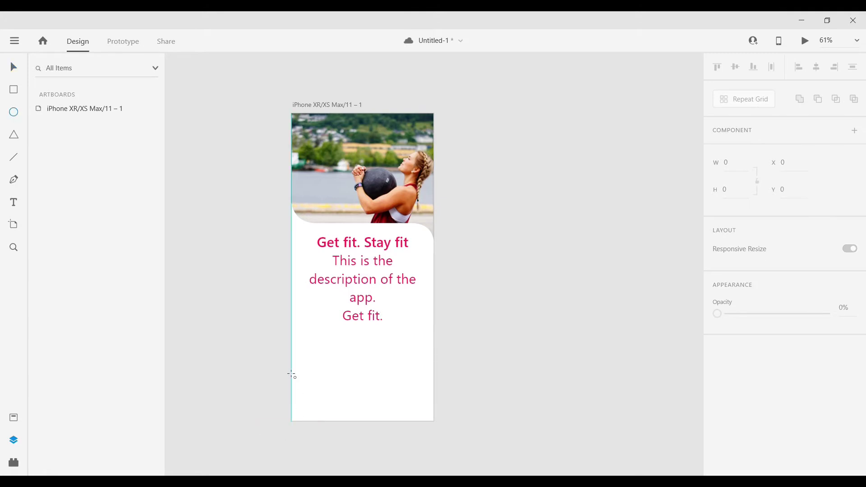
- Draw a 32 by 32 circle beneath the description text and duplicate it twice to form a horizontal row of three
left_click_drag(327, 337, 340, 351)
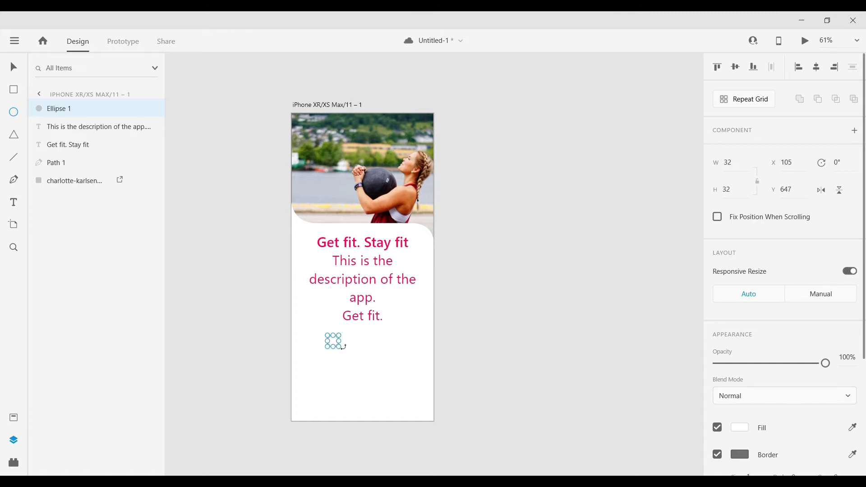
left_click_drag(333, 342, 352, 342, "alt")
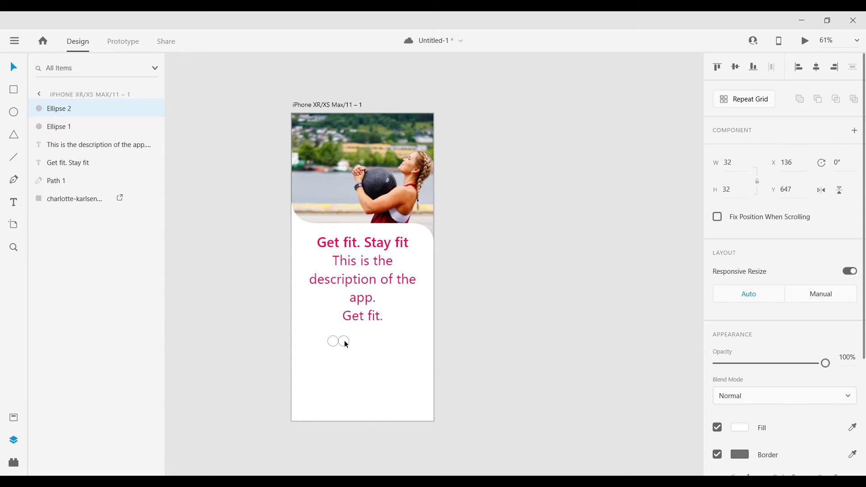
left_click_drag(350, 341, 364, 341, "alt")
- Distribute the three circles evenly, shrink them to 24 by 24 and centre the row beneath the description
left_click(333, 341, "shift")
left_click(349, 342, "shift")
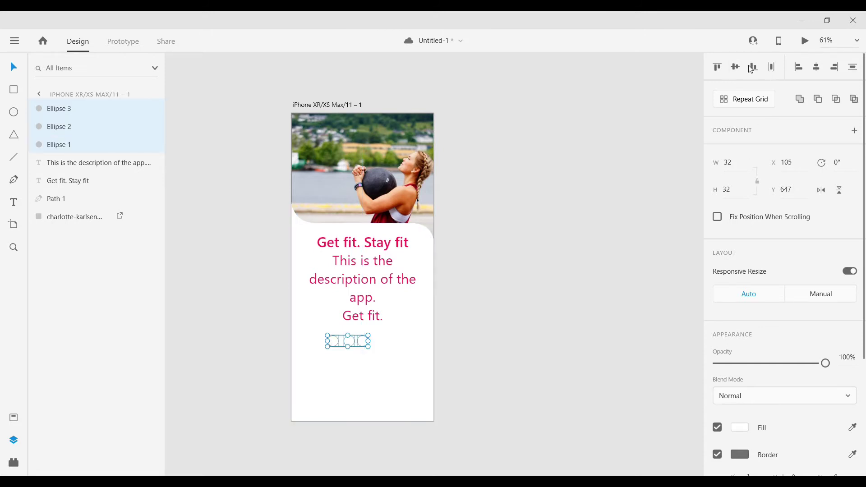
left_click(771, 69)
mouse_move(351, 343)
left_mouse_down()
mouse_move(371, 347)
mouse_move(359, 353)
mouse_move(367, 354)
mouse_move(379, 344)
mouse_move(363, 351)
left_mouse_up()
- Remove the border from the three circles and open their fill colour for editing
scroll(787, 441, "down", 1)
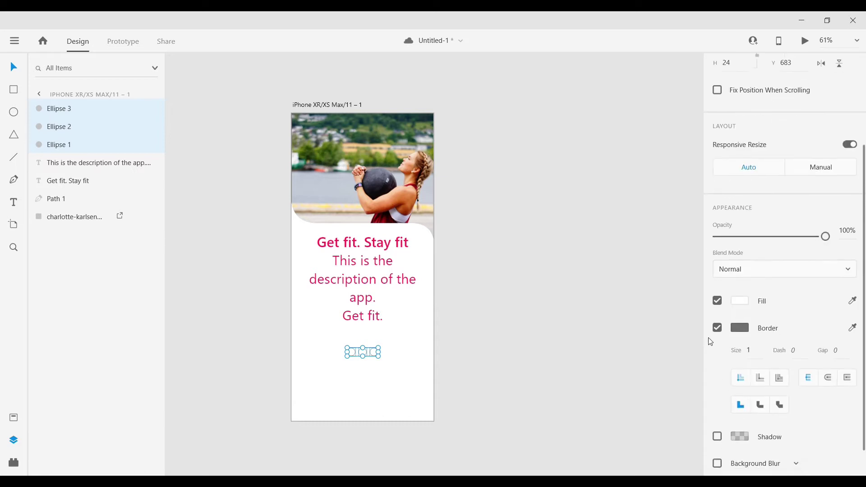
left_click(717, 329)
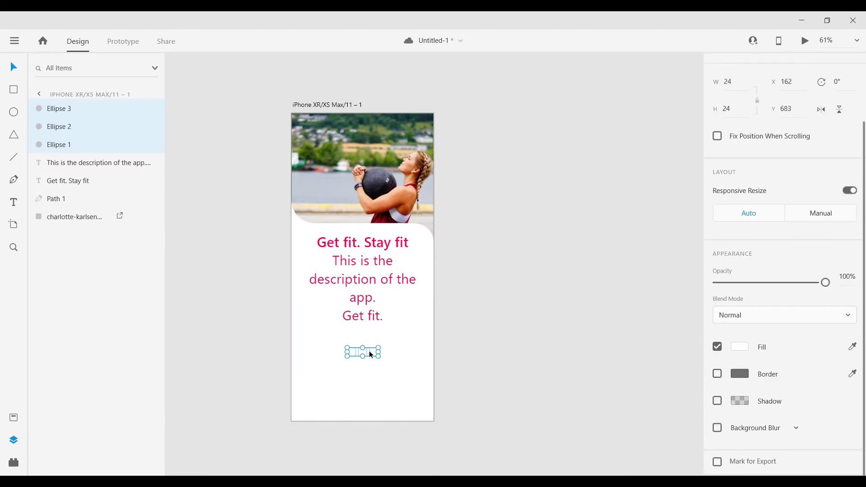
left_click(740, 348)
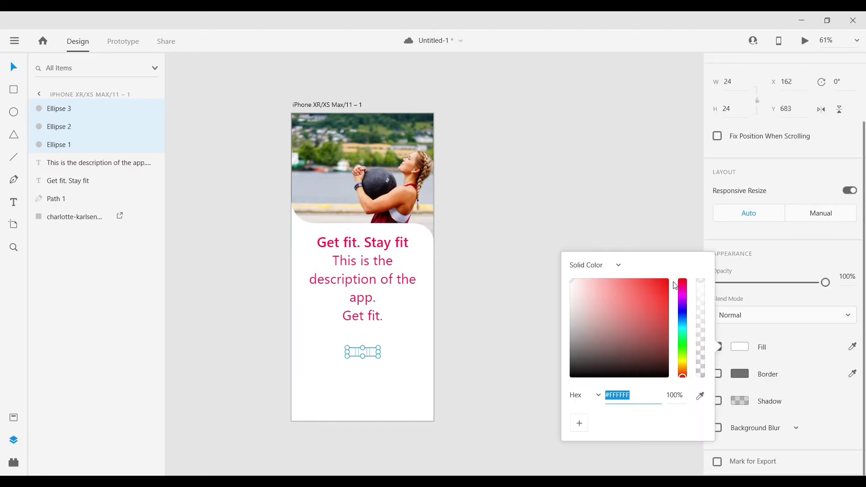
- Save all colours used on the iPhone artboard to the document assets
left_click(12, 420)
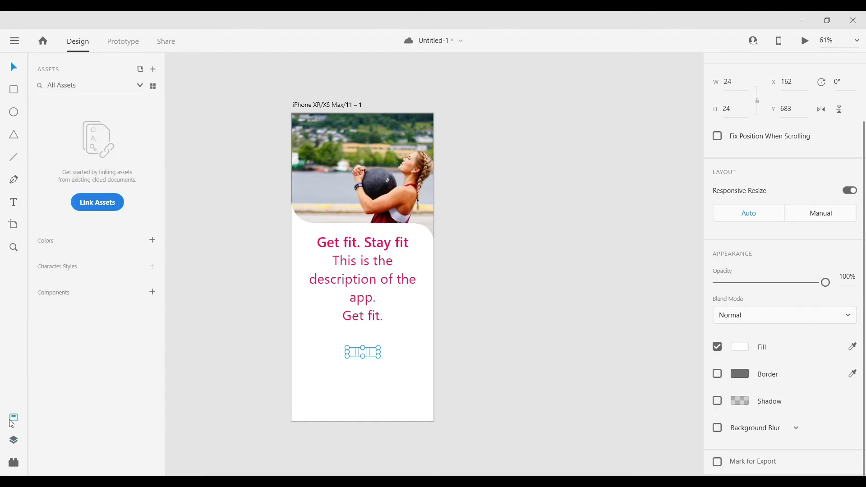
left_click(309, 103)
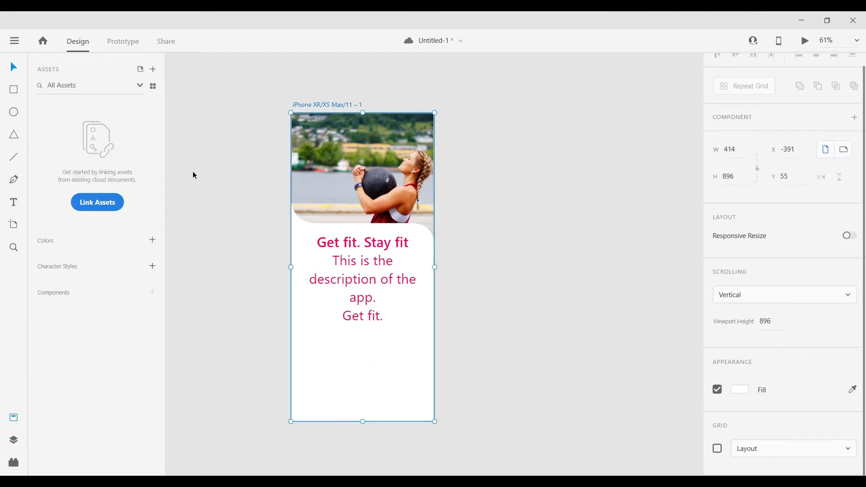
left_click(152, 239)
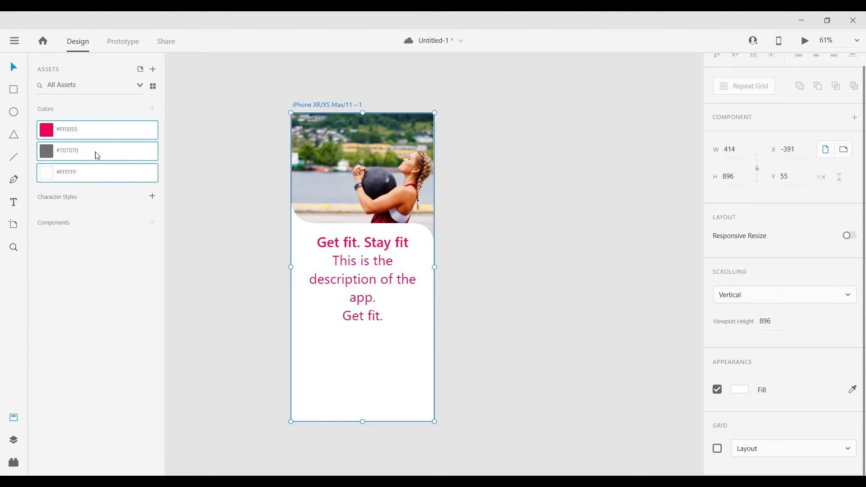
- Fill the three page dots with the saved pink colour #FF0055
left_click(93, 135)
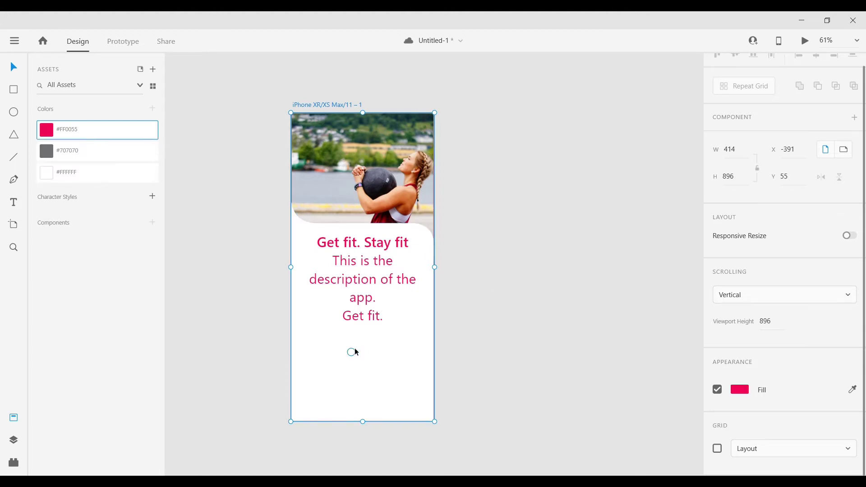
key("ctrl+v")
mouse_move(364, 354)
left_mouse_down()
mouse_move(389, 354)
mouse_move(381, 352)
left_mouse_up()
left_click(116, 134)
left_click(510, 313)
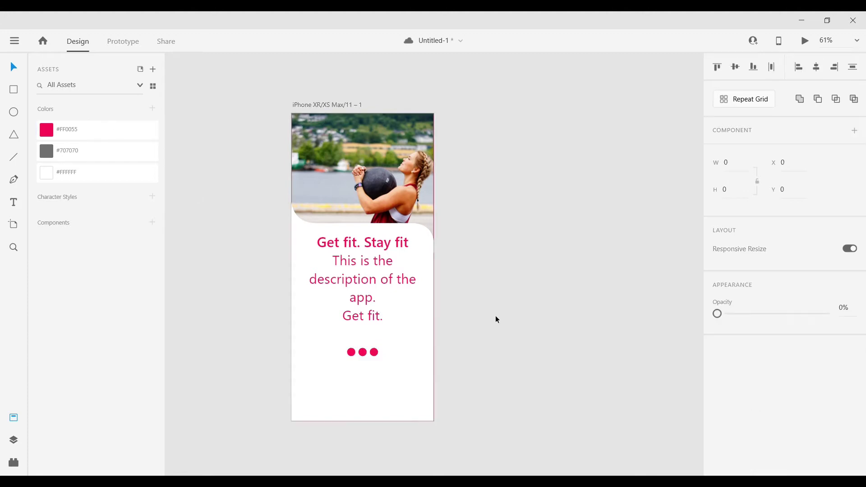
- Set the opacity of the second and third page dots to 40%
left_click(366, 352)
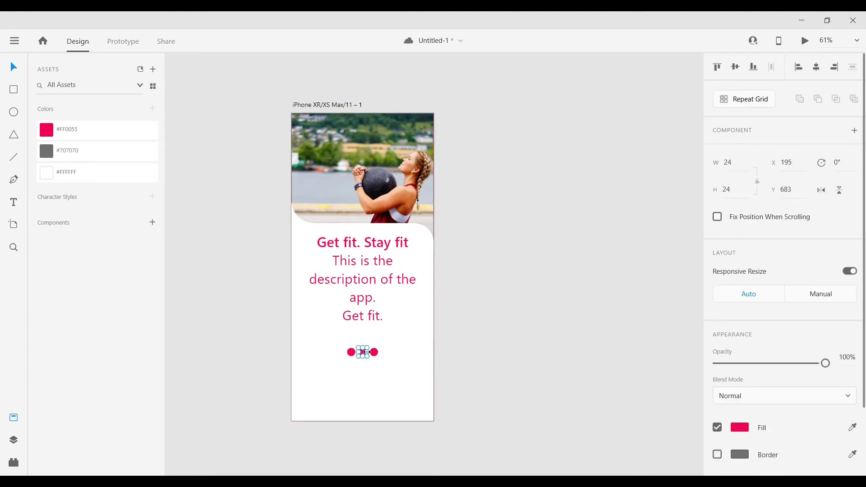
left_click(844, 358)
type("4")
key("Return")
left_click(376, 351)
double_click(851, 359)
type("40")
key("Return")
left_click(534, 332)
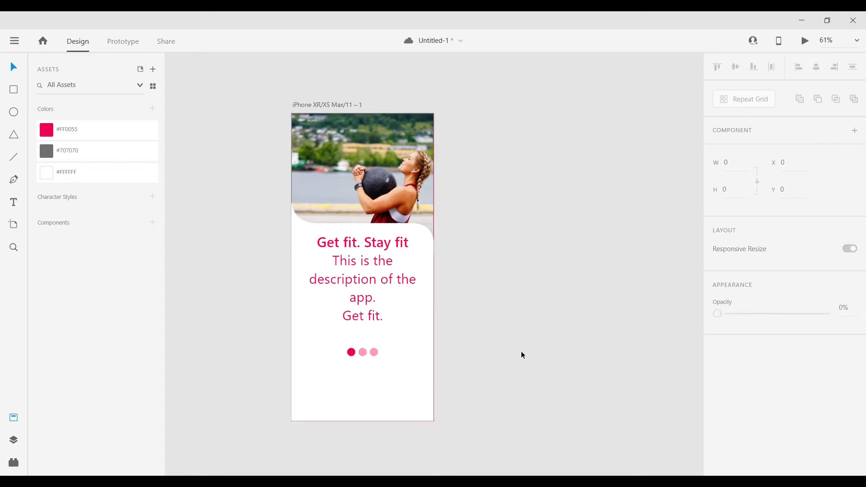
- Duplicate the white curved panel shape, Path 1, and move the copy to the top of the layer stack
left_click_drag(521, 350, 87, 251)
left_click(239, 215)
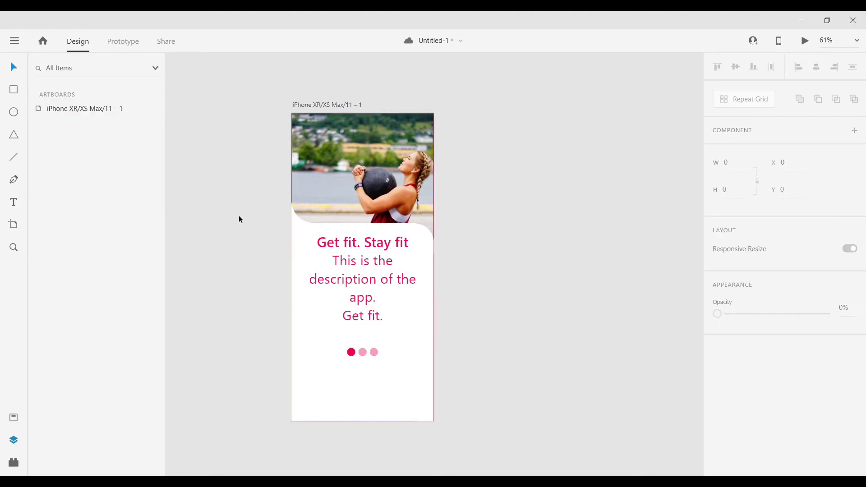
left_click(69, 113)
left_click(369, 167)
left_click(58, 201)
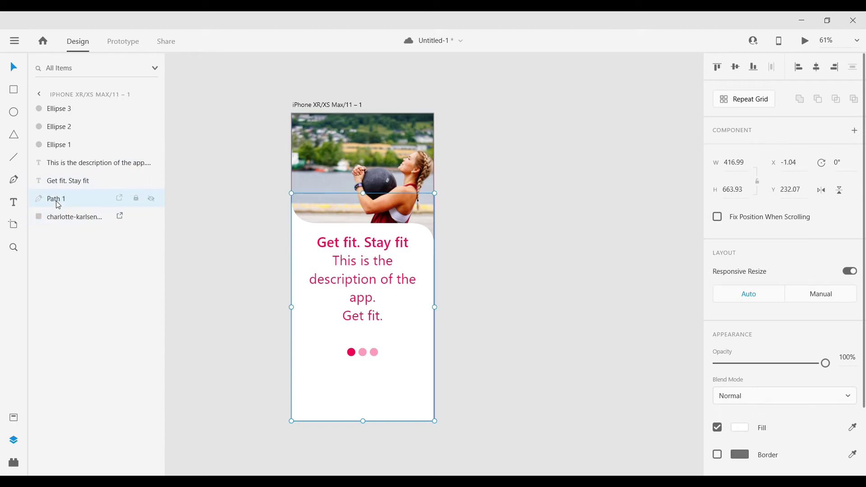
key("ctrl+d")
left_click_drag(58, 199, 73, 110)
- Make a component from the three dots, both texts and the original curved panel, and name it "description"
left_click(70, 126)
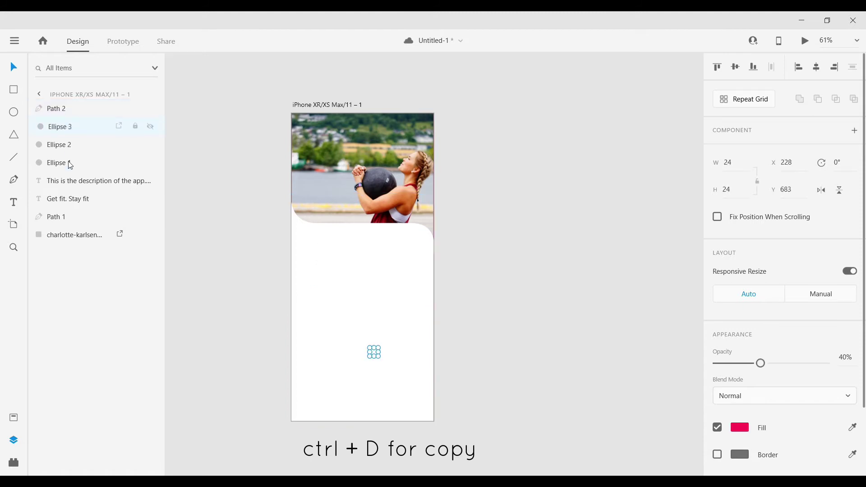
left_click(58, 215, "shift")
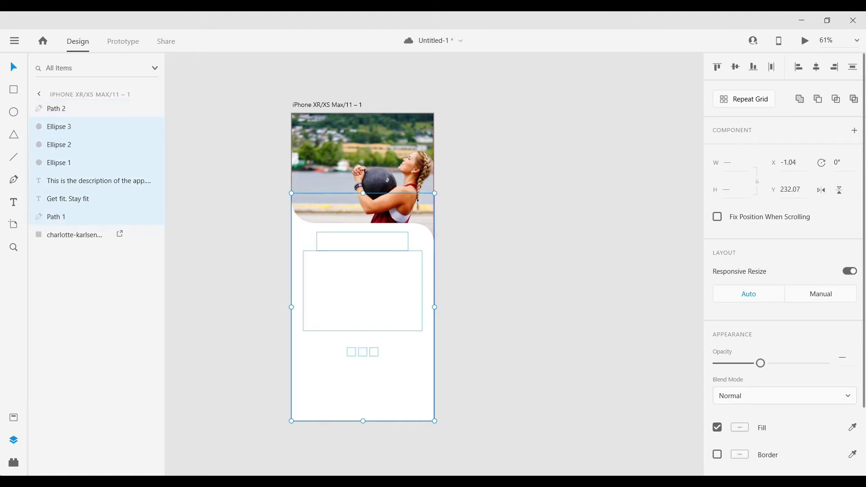
left_click(13, 418)
left_click(152, 223)
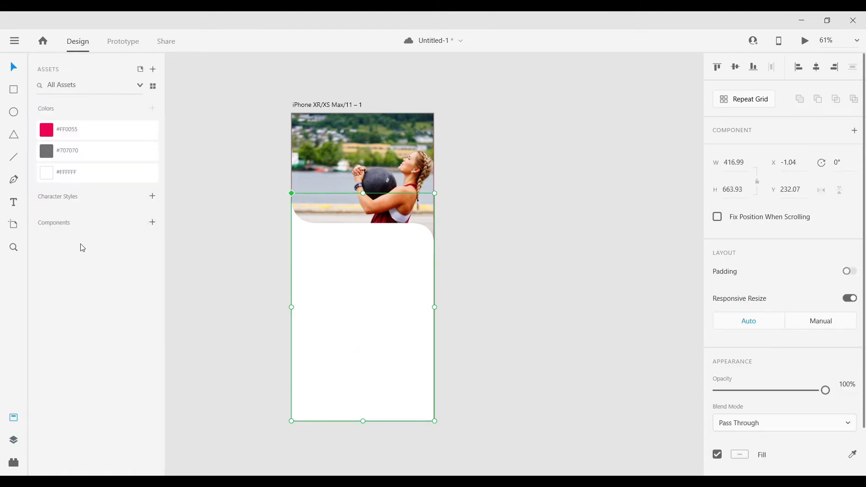
double_click(84, 248)
type("description")
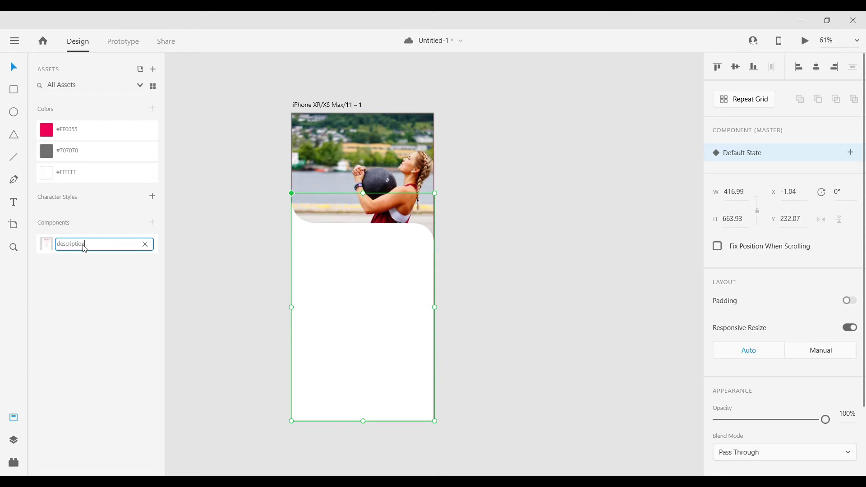
key("Return")
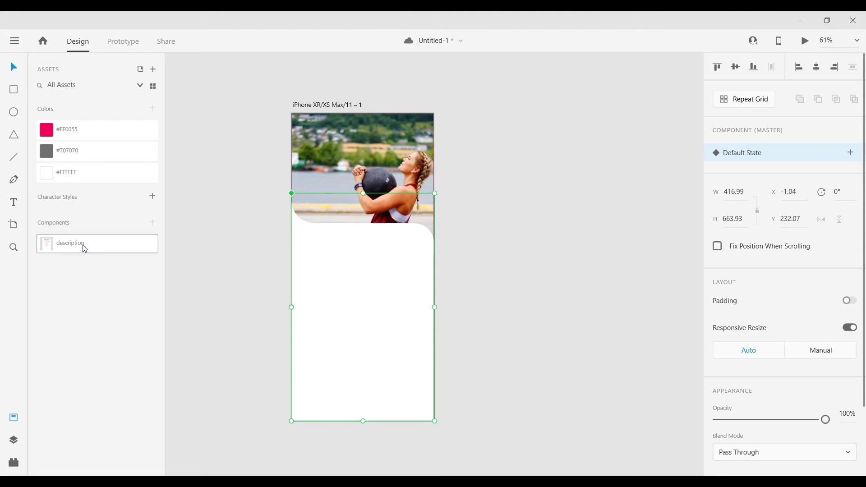
- Fill the duplicated curved panel, Path 2, with the saved pink colour #FF0055
left_click(14, 439)
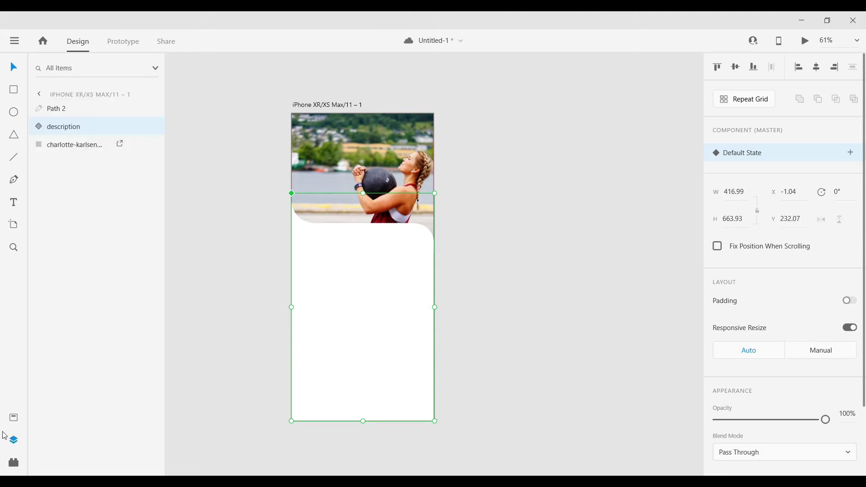
left_click(82, 108)
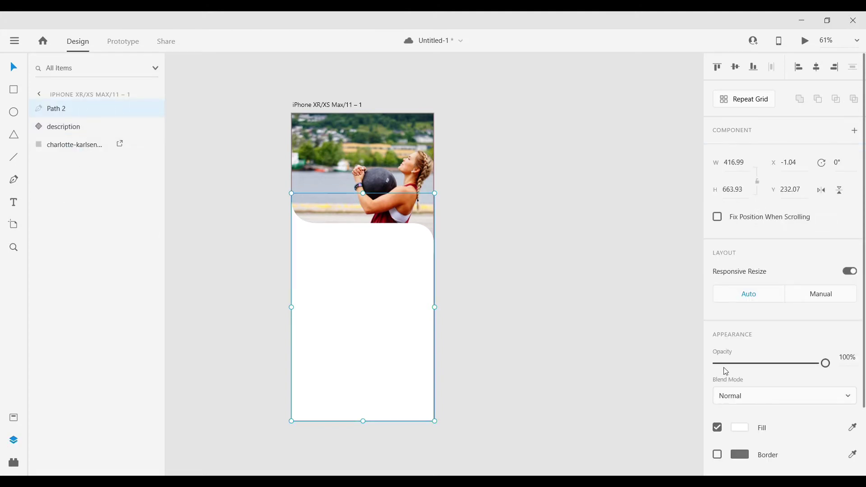
scroll(746, 415, "down", 3)
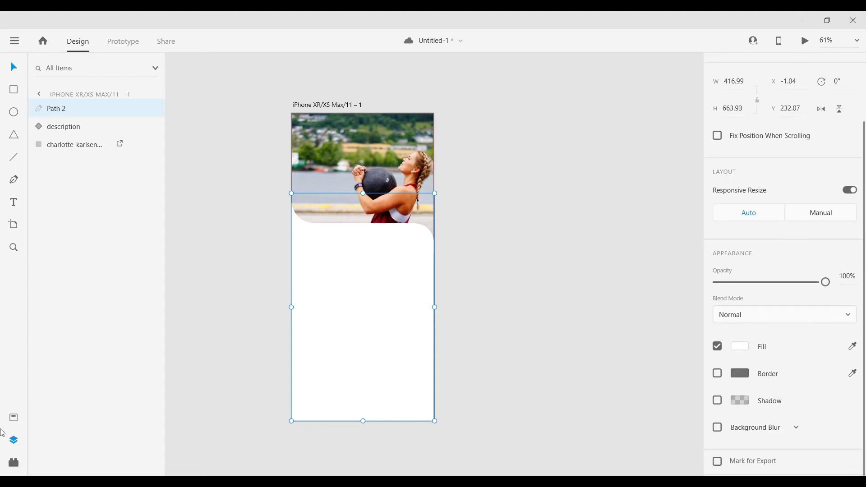
left_click(13, 417)
left_click(86, 133)
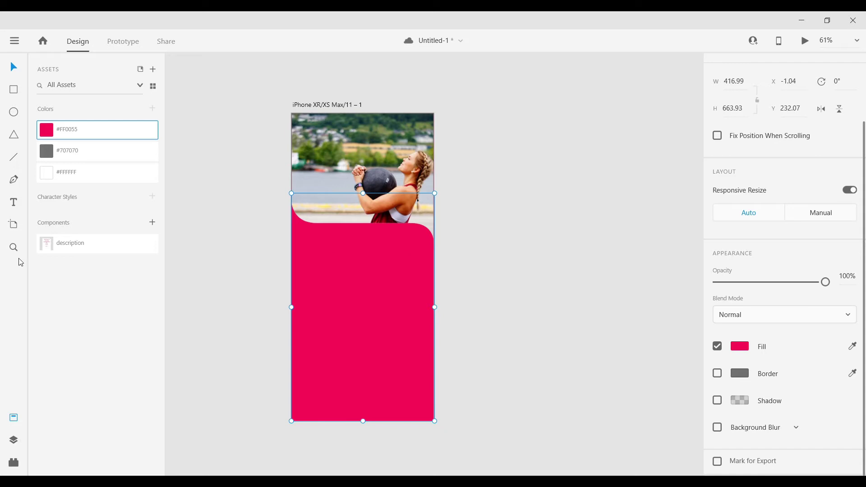
- Move the pink curved panel down to about Y 672 so its curved edge sits just beneath the page dots
left_click_drag(409, 243, 409, 390)
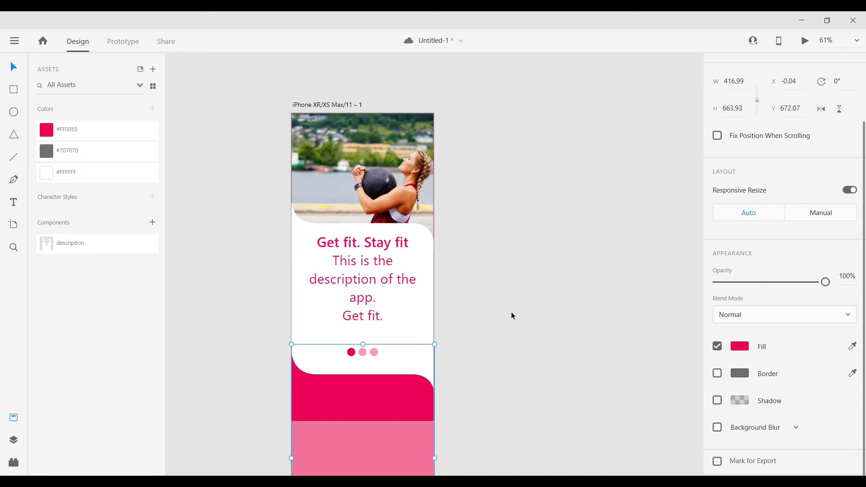
left_click(510, 312)
scroll(511, 313, "down", 2)
scroll(518, 311, "down", 2)
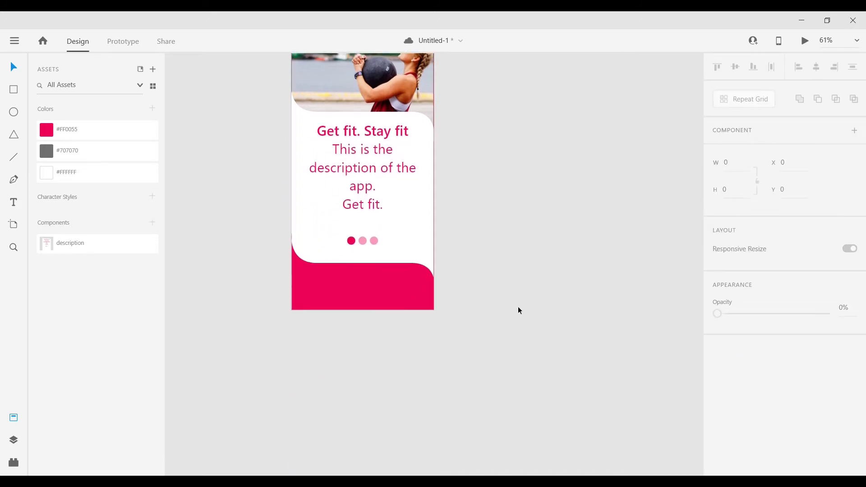
scroll(517, 310, "up", 3)
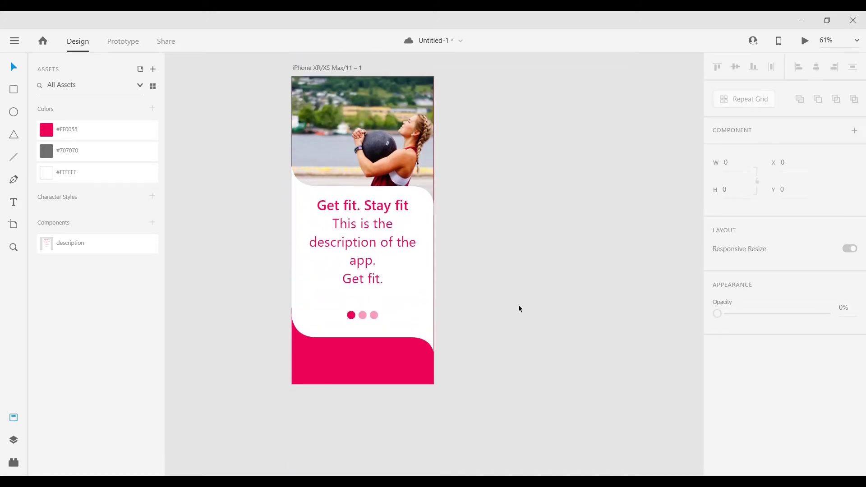
- Add the text "Sign in" on the pink panel
left_click(364, 369)
left_click(13, 202)
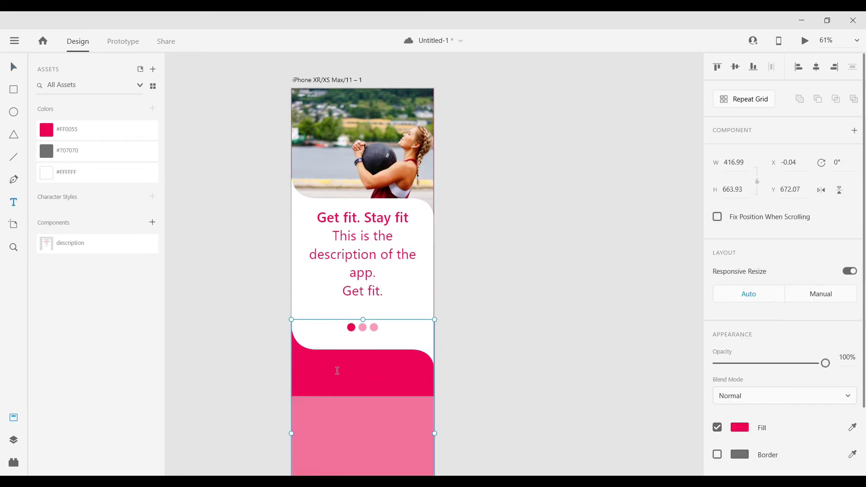
left_click(341, 369)
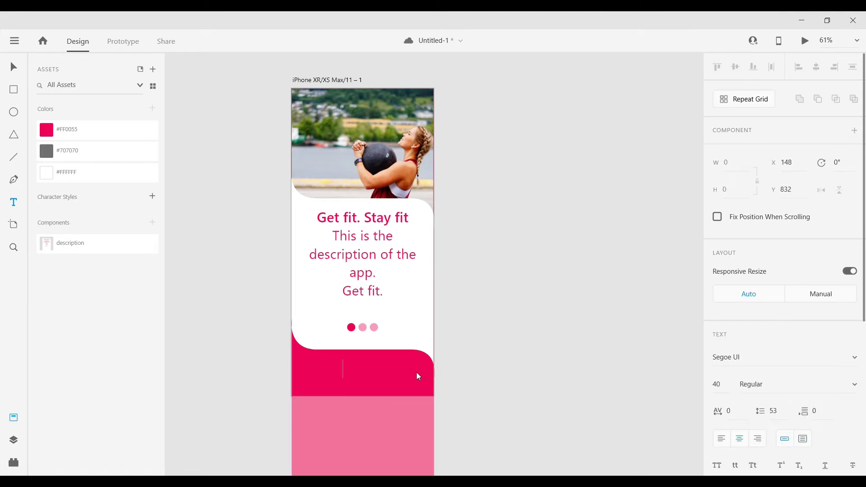
type("Get fit. St")
key("Escape")
- Change the fill of the "Sign in" text to white #FFFFFF
scroll(754, 387, "down", 4)
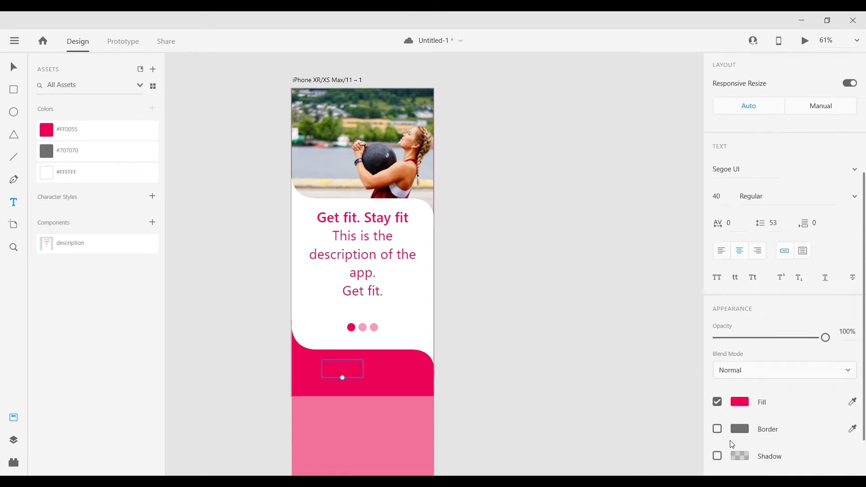
scroll(731, 444, "down", 2)
left_click(740, 346)
left_click_drag(659, 318, 570, 270)
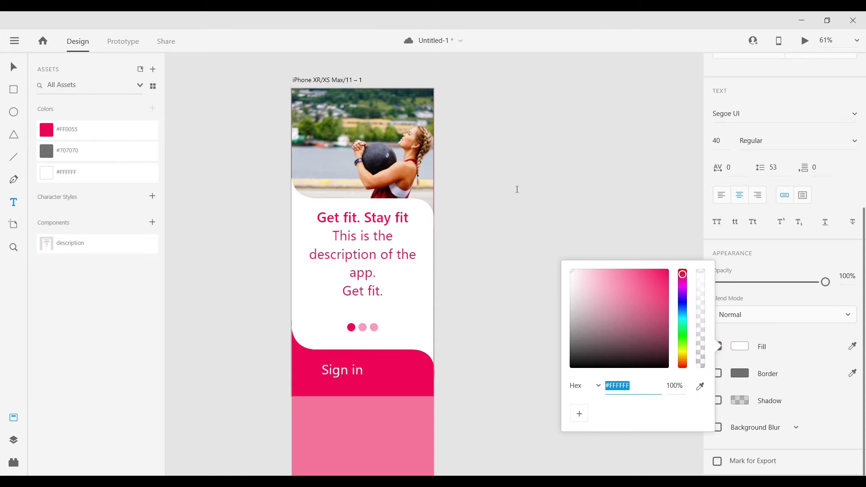
left_click(517, 189)
- Set the font weight of the "Sign in" text to Semibold
left_click(346, 368)
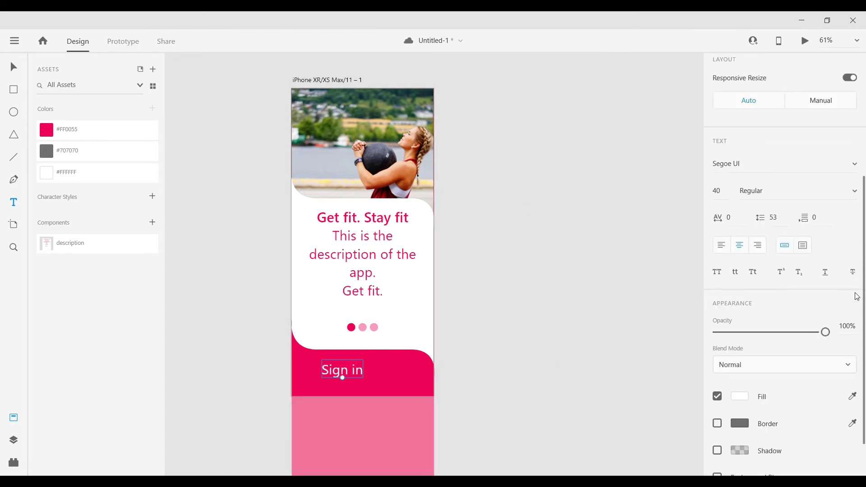
left_click(854, 194)
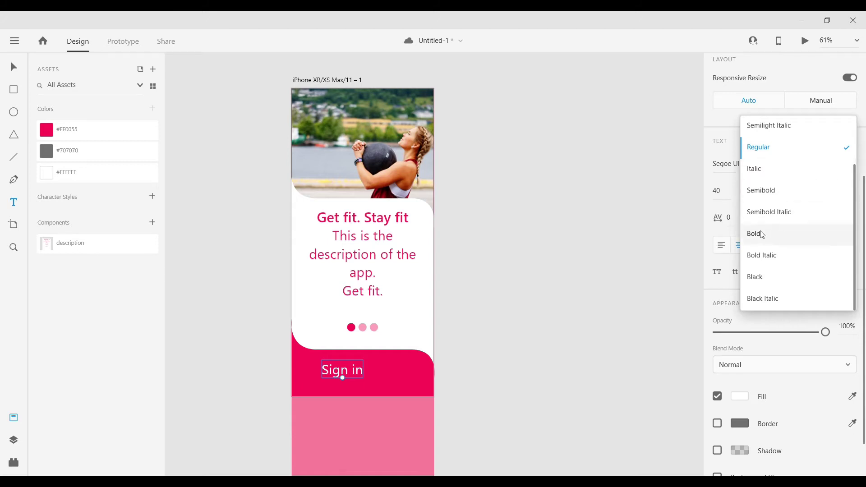
left_click(765, 191)
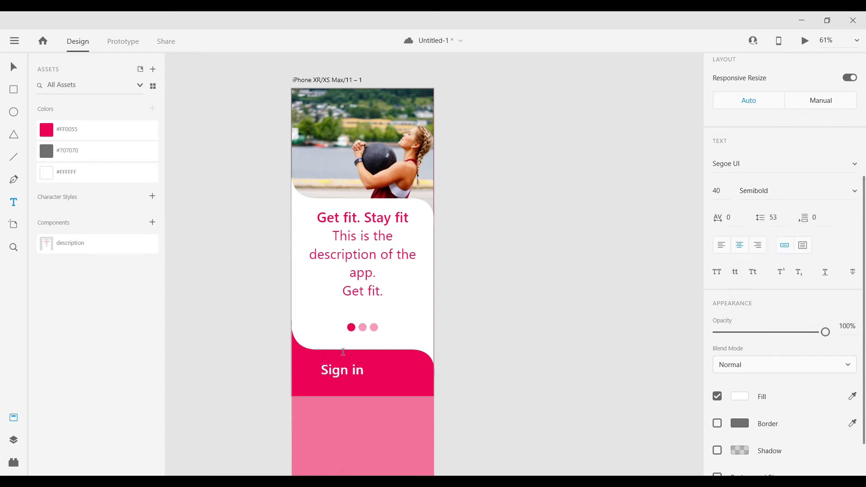
- Move the "Sign in" text so it is horizontally centred near the upper edge of the pink panel
left_click(364, 370)
left_click(336, 375)
left_click_drag(342, 371, 364, 361)
left_click(507, 316)
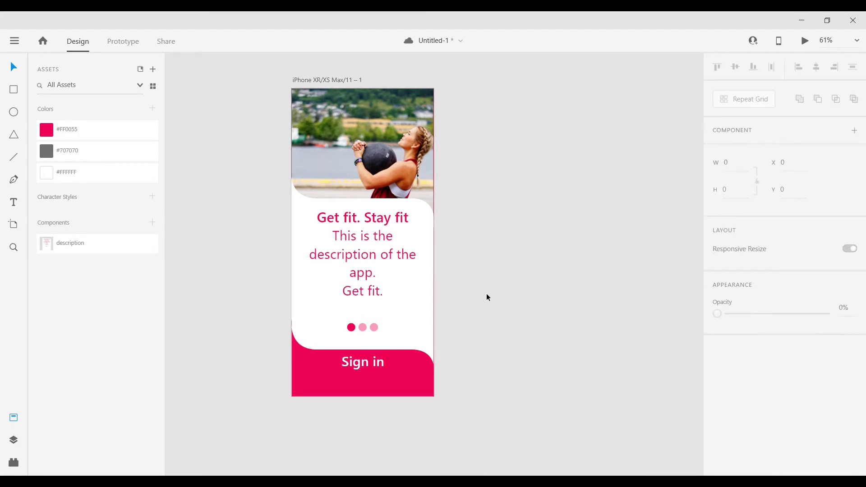
- Preview the onboarding screen in the prototype preview window, and close the preview
scroll(486, 296, "up", 2)
scroll(516, 304, "up", 2)
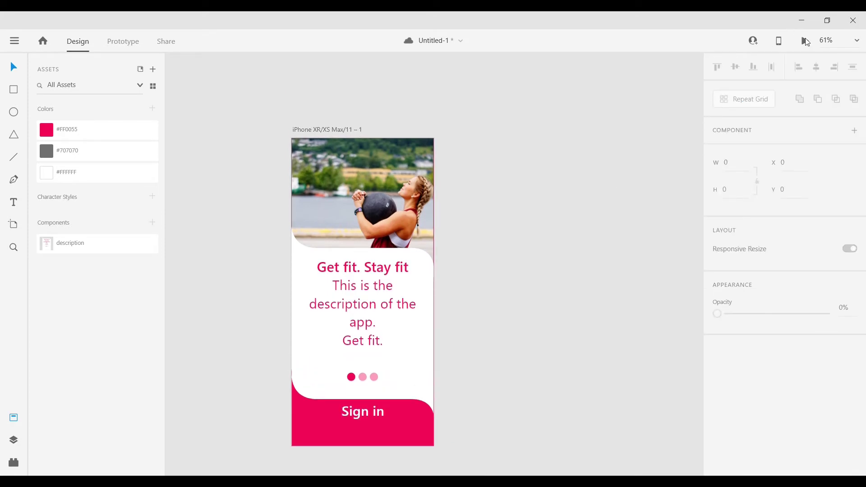
left_click(805, 41)
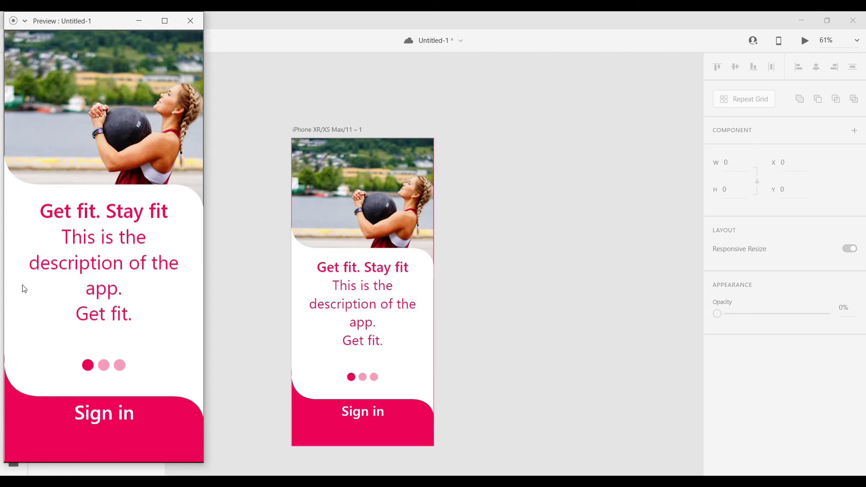
left_click(191, 21)
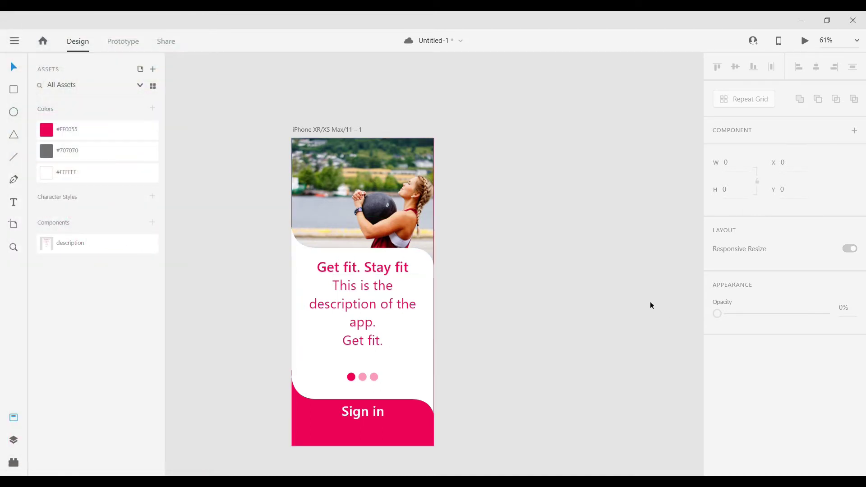
- Move the pink panel together with its "Sign in" text up to cover the description, placing the panel at about Y 232
scroll(649, 304, "down", 2)
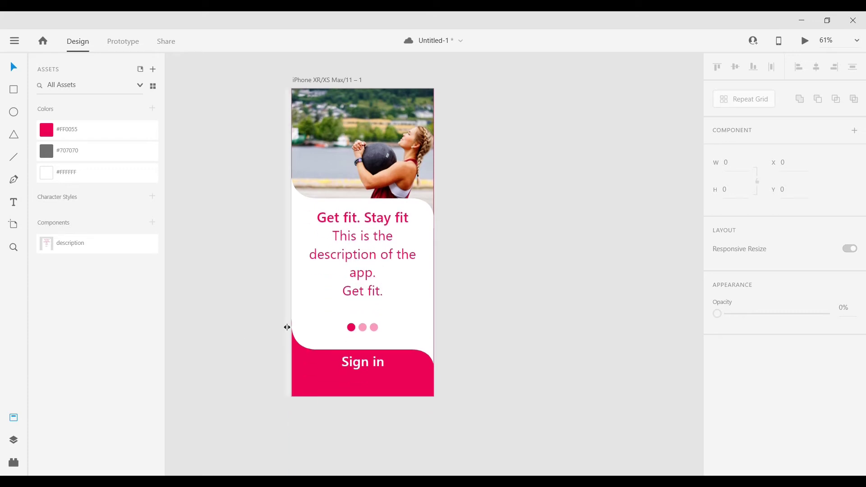
left_click(400, 387)
scroll(404, 383, "down", 2)
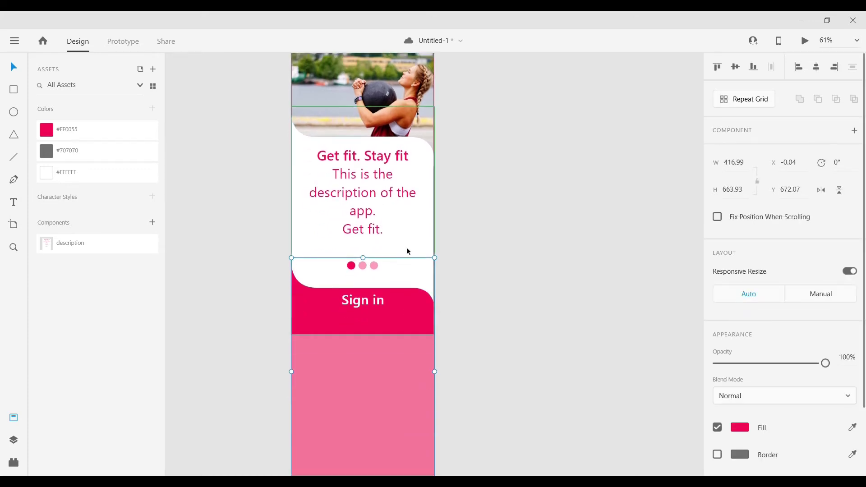
left_click(379, 303, "shift")
left_click_drag(412, 305, 409, 150)
left_click_drag(412, 230, 413, 234)
scroll(586, 229, "up", 3)
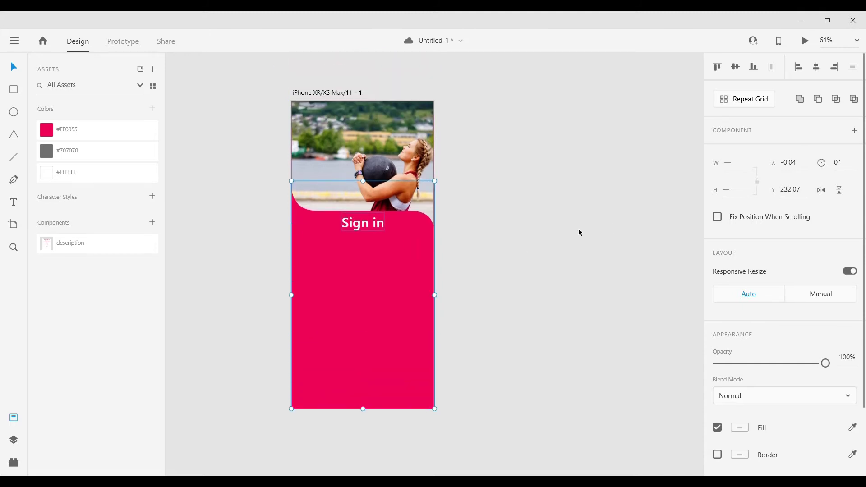
- Add artboard guides: one horizontal near the upper edge and two vertical ones about 25 px inside the left and right edges
left_click_drag(290, 284, 302, 282)
left_click(302, 282)
left_click_drag(363, 101, 364, 110)
left_click_drag(292, 172, 426, 169)
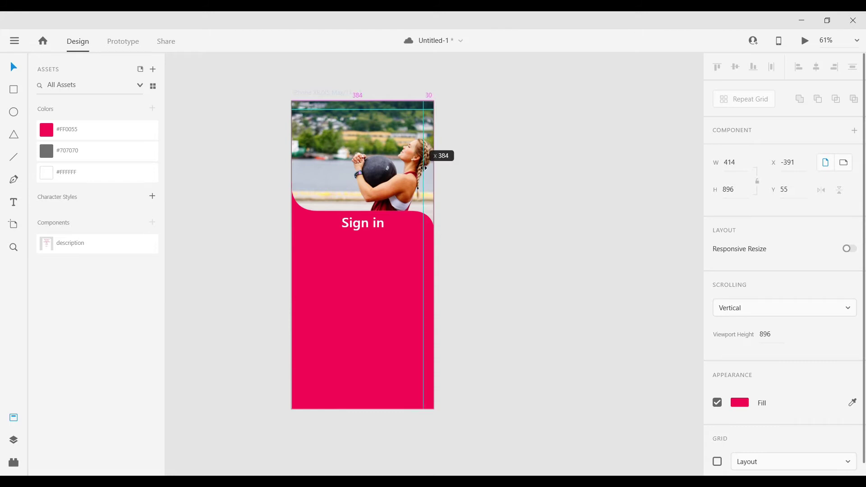
left_click_drag(426, 168, 425, 167)
left_click(296, 176)
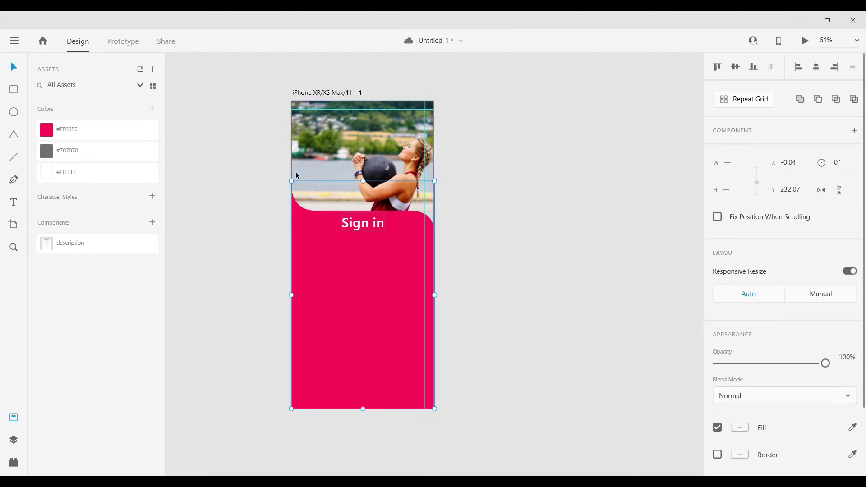
left_click_drag(290, 170, 300, 172)
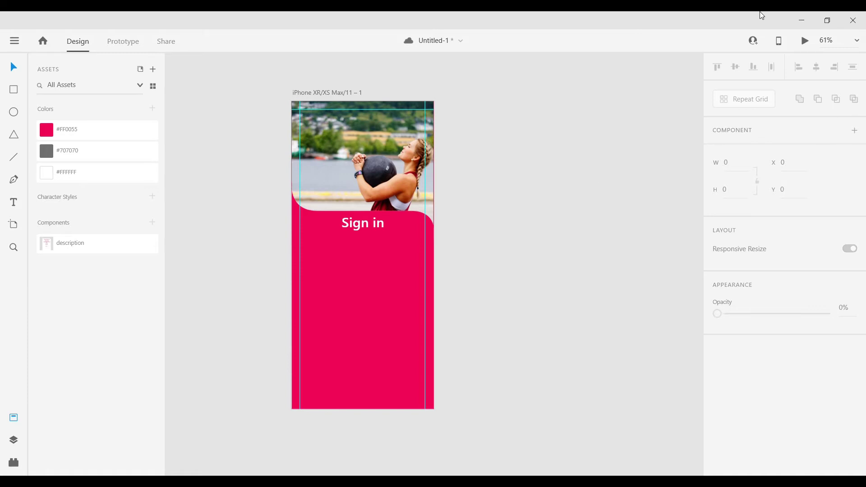
- Draw a borderless white rectangle about 364 × 64 between the vertical guides below "Sign in", with a corner radius of 5
left_click(13, 89)
mouse_move(300, 255)
left_mouse_down()
mouse_move(383, 266)
mouse_move(425, 287)
mouse_move(424, 277)
left_mouse_up()
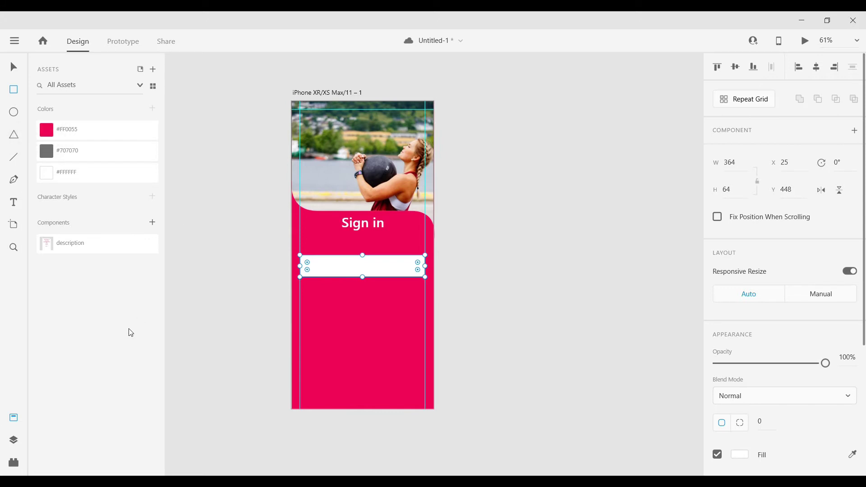
scroll(707, 371, "down", 5)
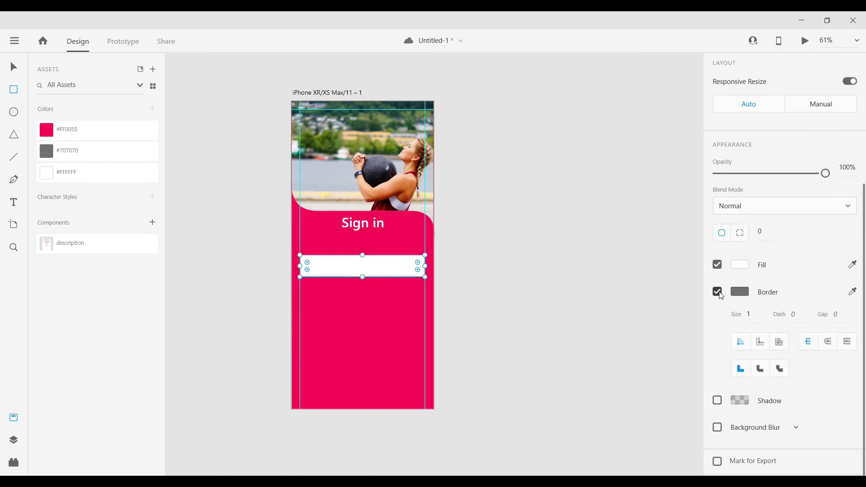
left_click(719, 293)
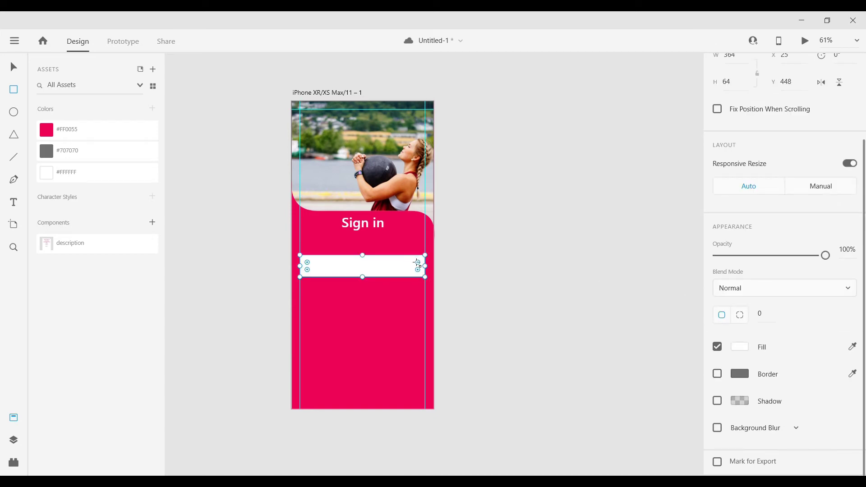
left_click_drag(417, 261, 422, 259)
left_click_drag(423, 256, 423, 256)
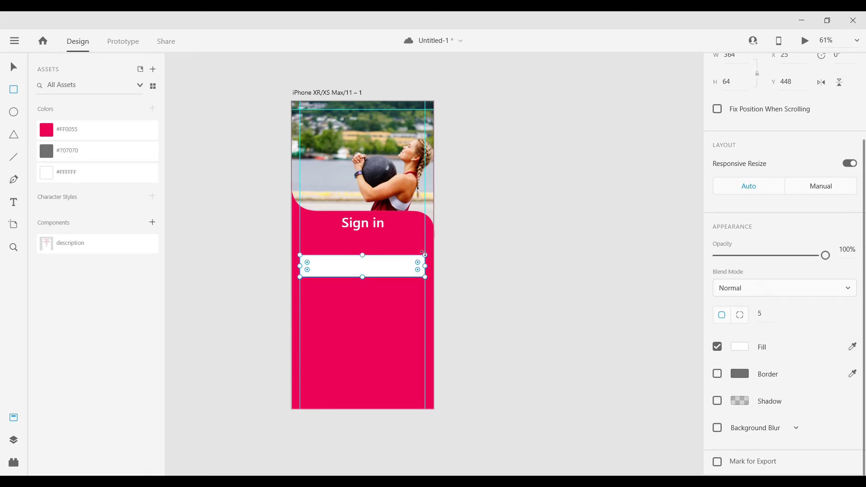
- Give the white rectangle a shadow with a Y offset of 5 and a blur of 10
left_click(716, 401)
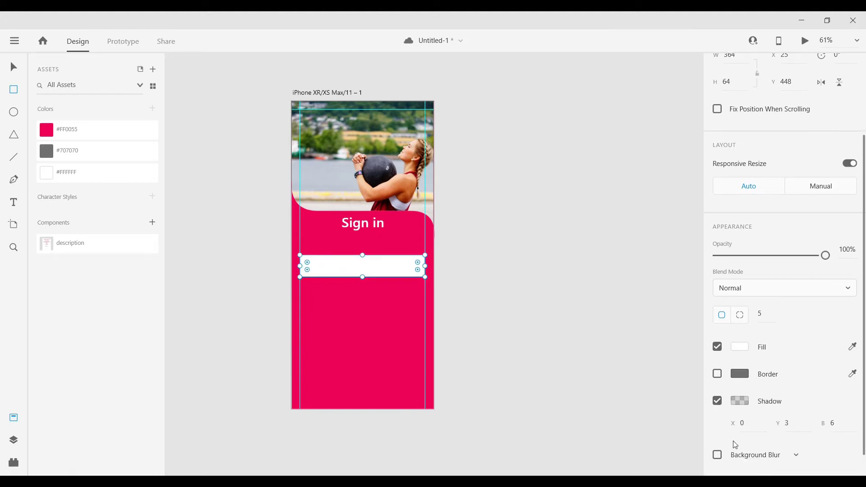
scroll(345, 264, "up", 5)
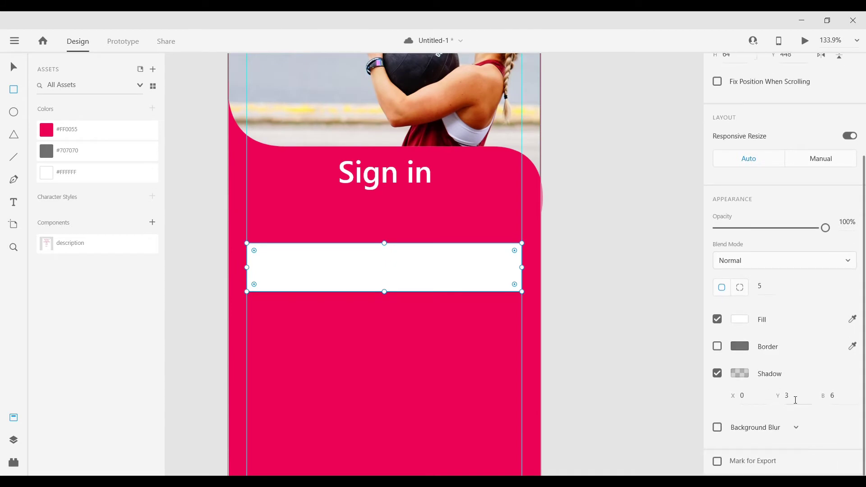
key("Tab")
type("10")
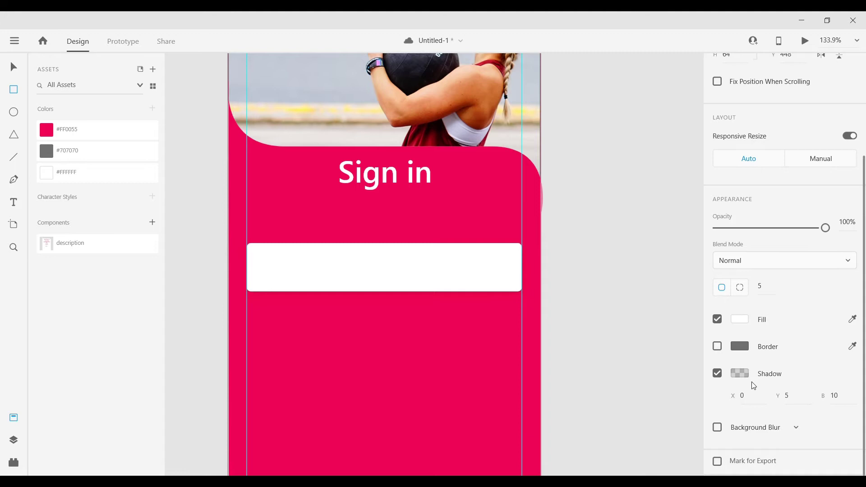
- Set the rectangle's shadow colour to red #F51616 at 74% opacity
left_click(738, 374)
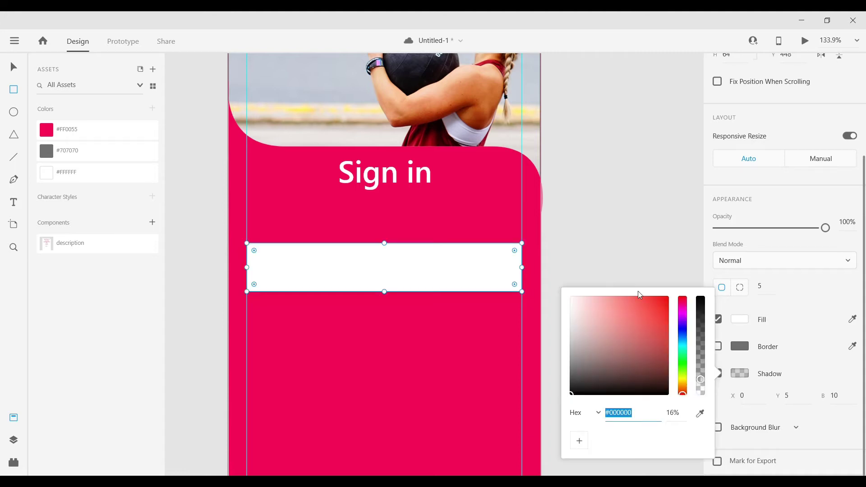
left_click(656, 306)
left_click(660, 300)
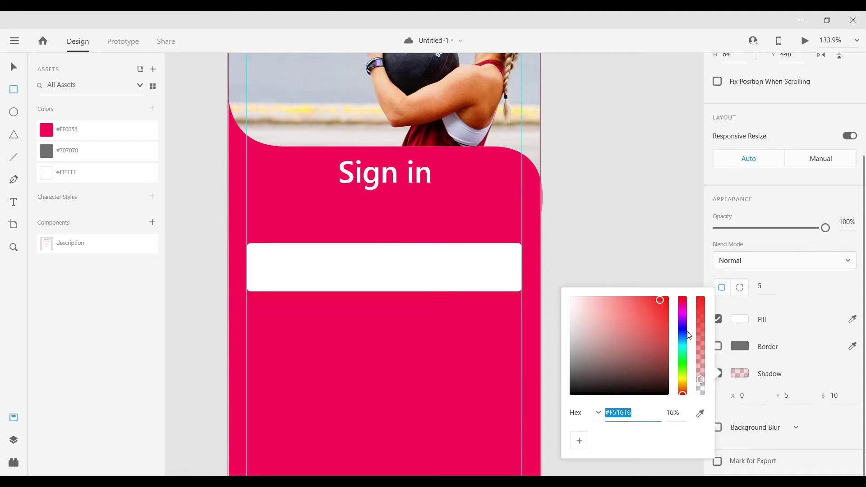
left_click(700, 322)
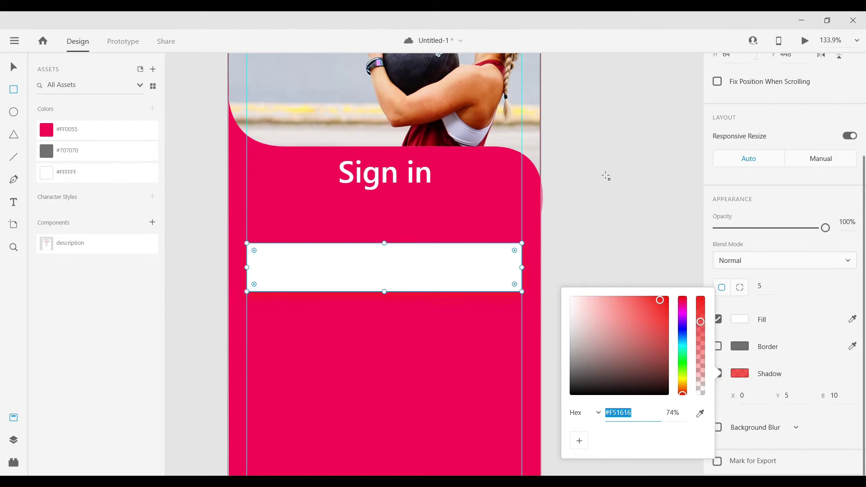
left_click(623, 227)
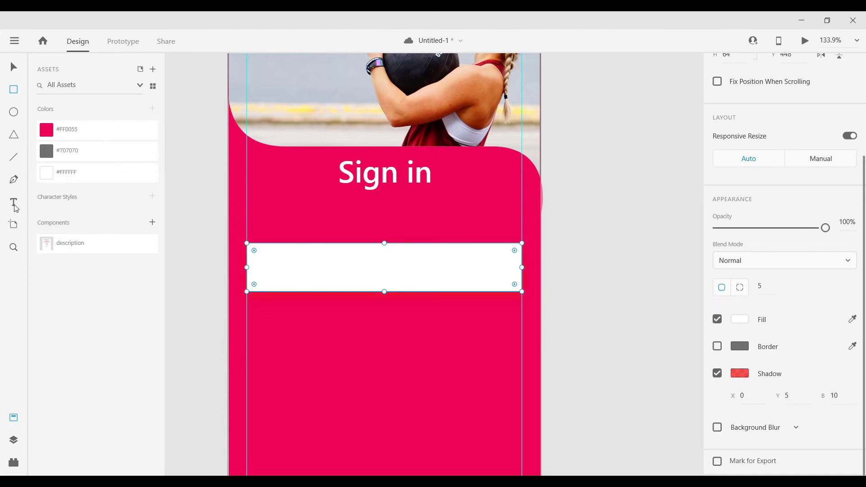
- Add the text "Email address" over the white rectangle
scroll(345, 352, "up", 3)
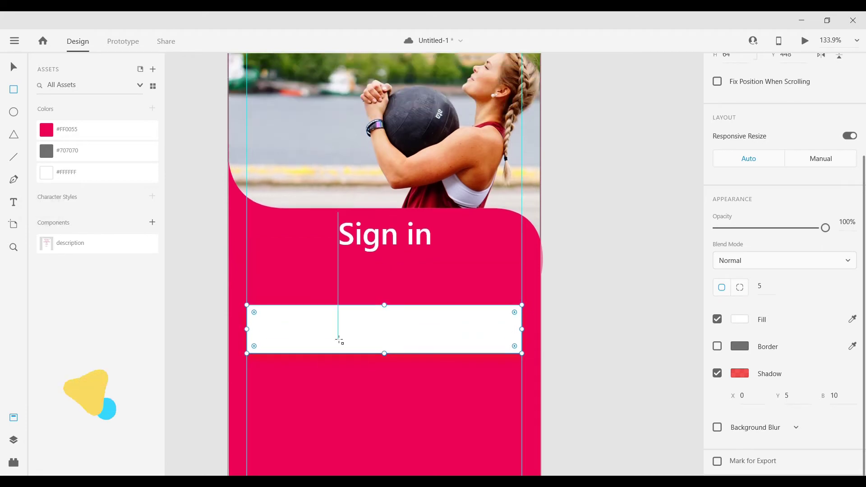
scroll(339, 341, "up", 5)
scroll(339, 341, "down", 6)
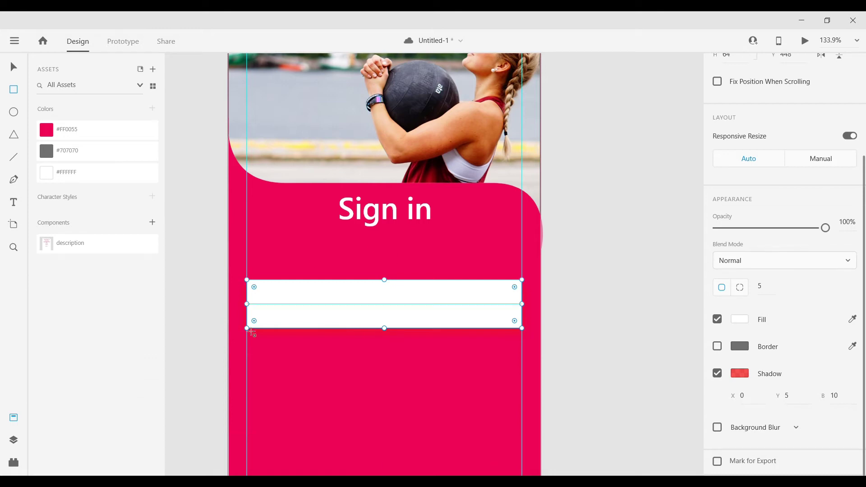
key("t")
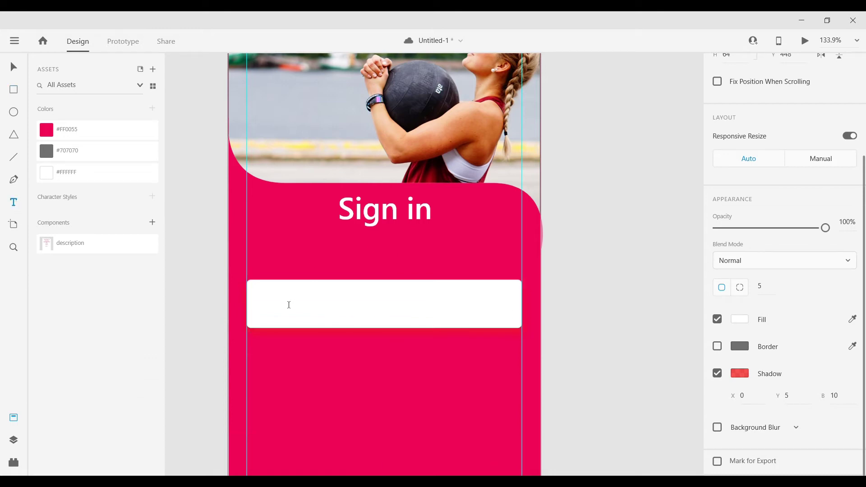
left_click(289, 305)
type("Email address")
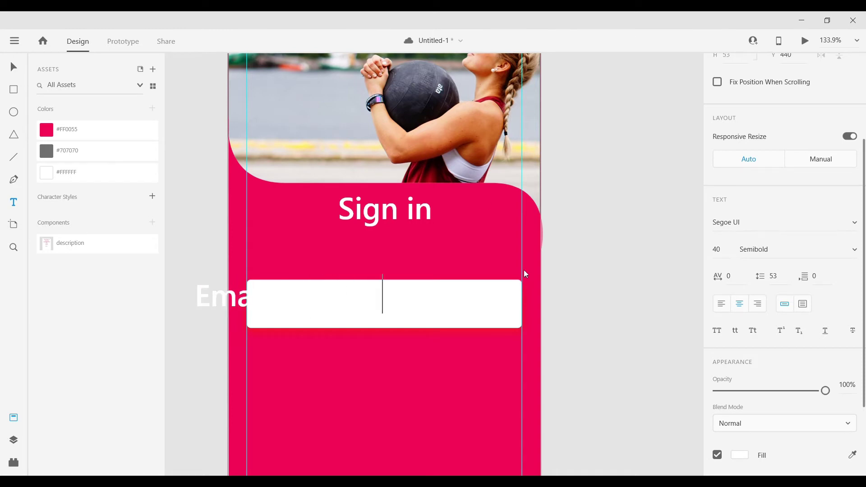
key("Escape")
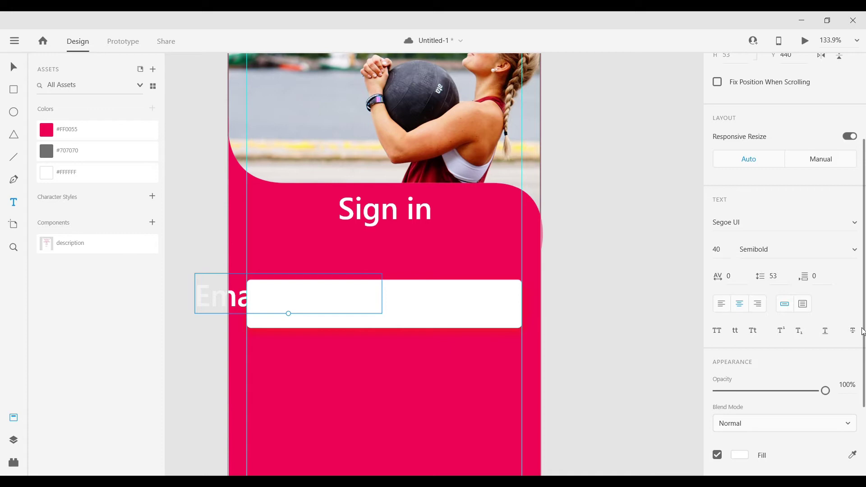
- Change the fill of the "Email address" text to a light grey, about #D8D8D8
scroll(786, 335, "down", 3)
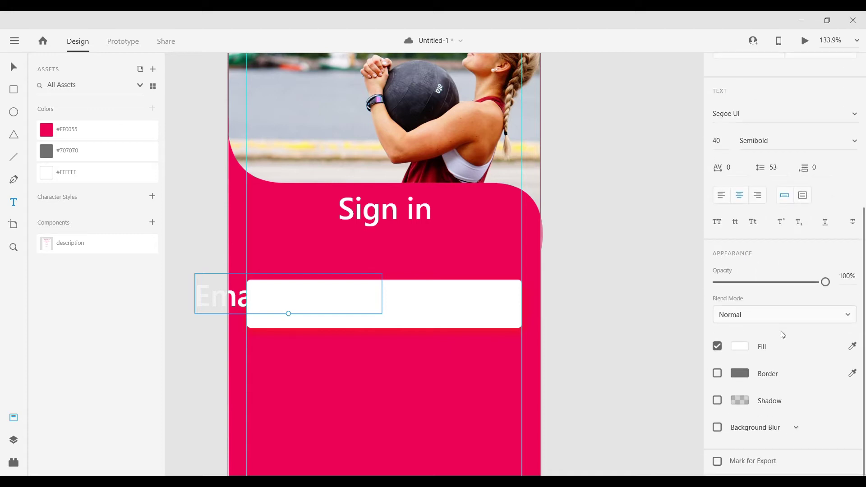
left_click(740, 346)
left_click_drag(577, 304, 569, 284)
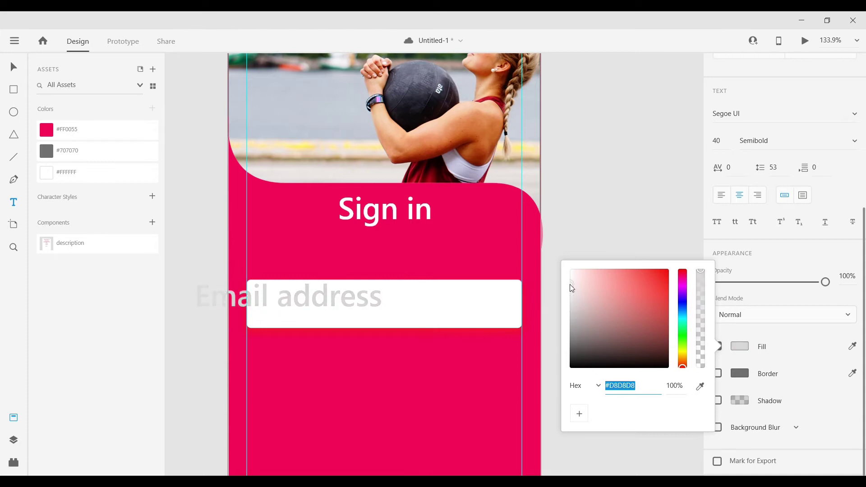
left_click(624, 185)
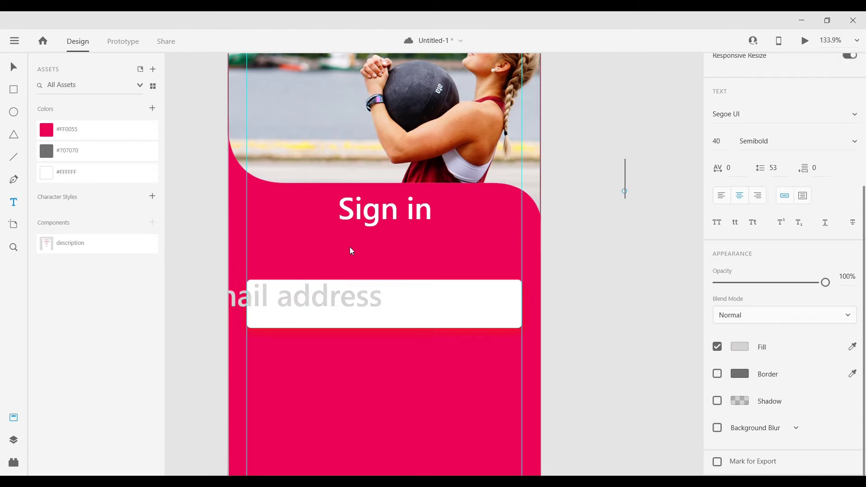
- Reduce the "Email address" text to size 29 and set its weight to Regular
left_click(333, 296)
left_click_drag(288, 312, 292, 304)
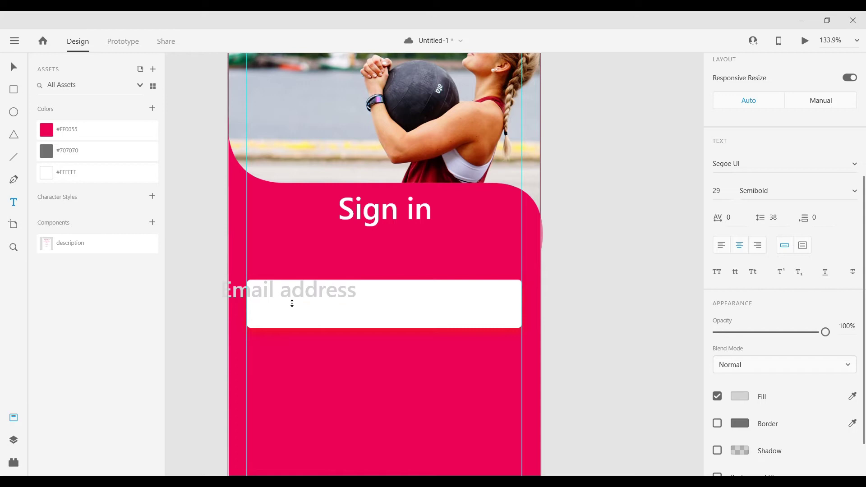
scroll(819, 354, "down", 1)
scroll(835, 221, "up", 3)
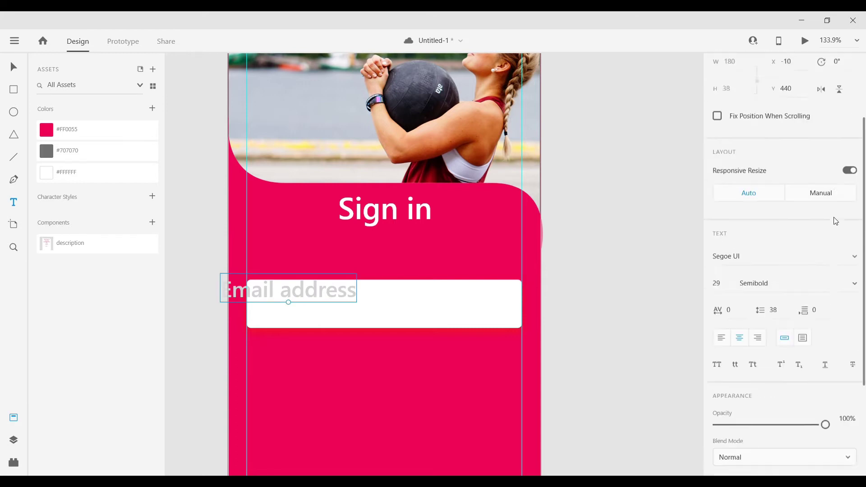
scroll(836, 221, "up", 2)
left_click(848, 333)
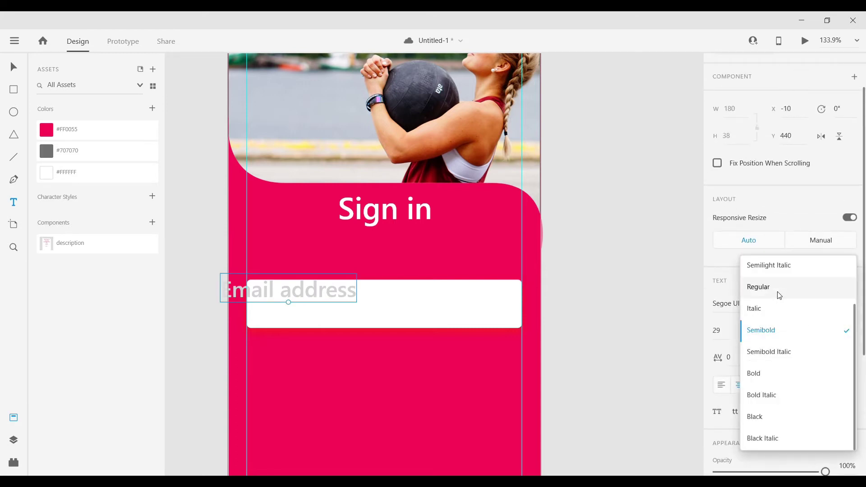
left_click(777, 294)
- Move the "Email address" text inside the white rectangle, vertically centred with room for an icon before it
left_click(332, 283)
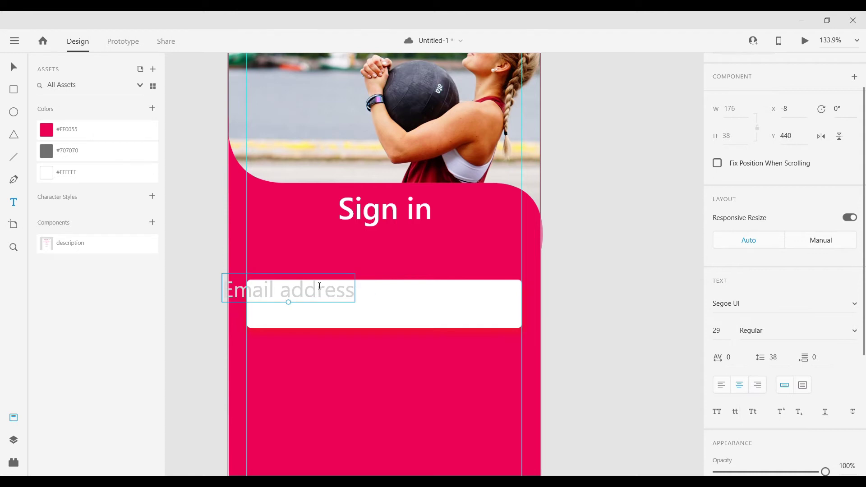
left_click_drag(329, 294, 401, 305)
left_click(609, 259)
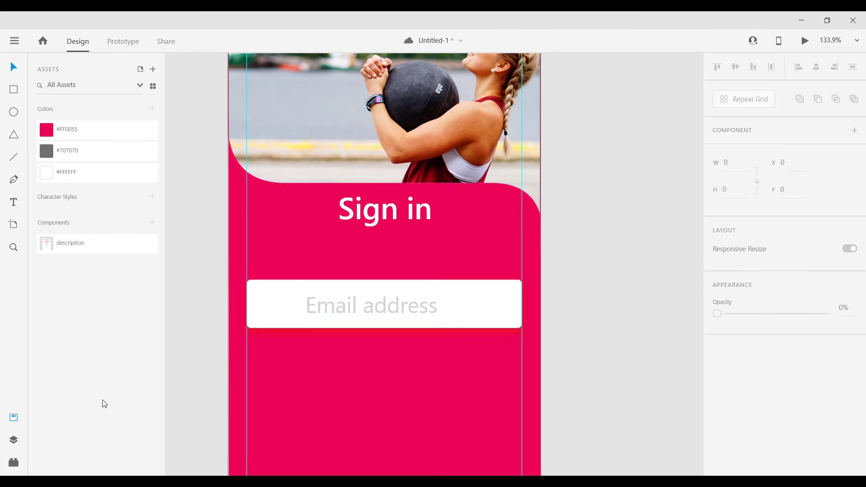
- Search the Icons 4 Design plugin for "mail" and insert the minutemailer paper-plane icon
left_click(14, 462)
left_click(78, 92)
left_click(66, 127)
type("mail")
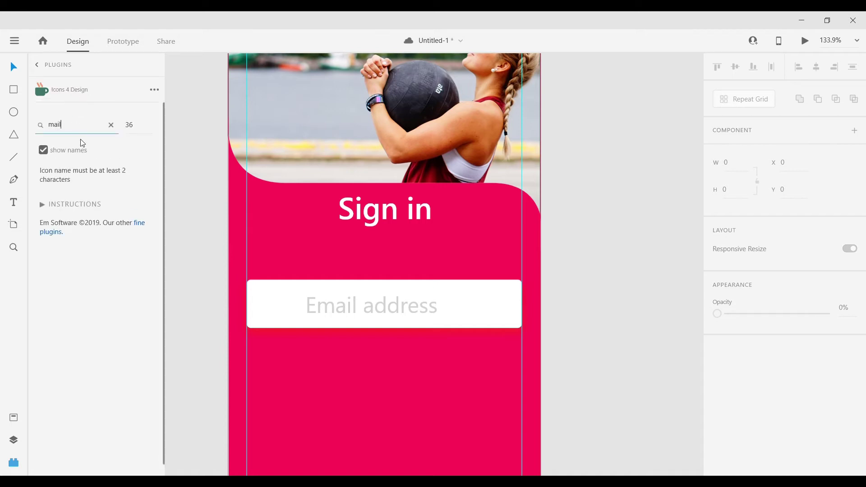
scroll(115, 194, "down", 5)
scroll(113, 203, "down", 5)
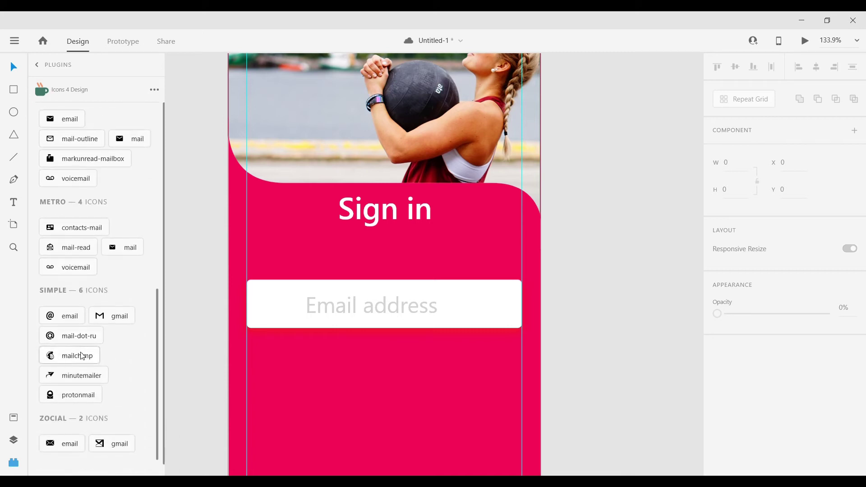
left_click(59, 376)
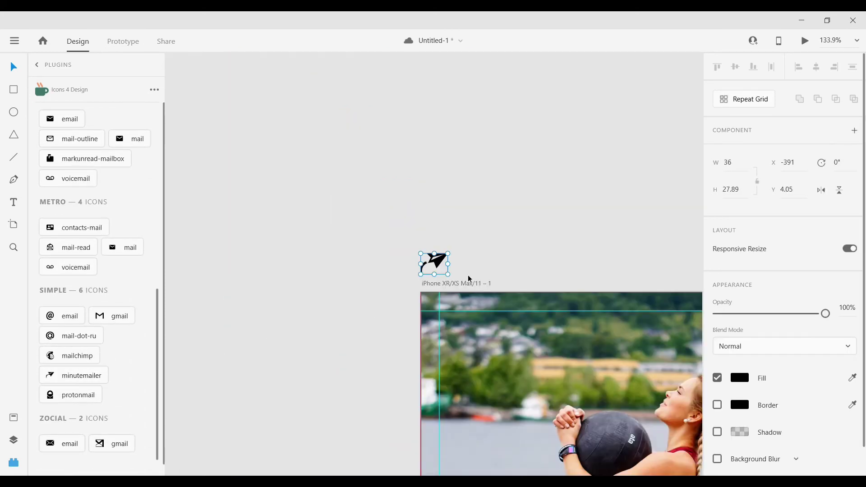
- Move the paper-plane icon inside the white rectangle, before the "Email address" text and vertically centred with it
left_click_drag(441, 269, 467, 347)
left_click(531, 351, "shift")
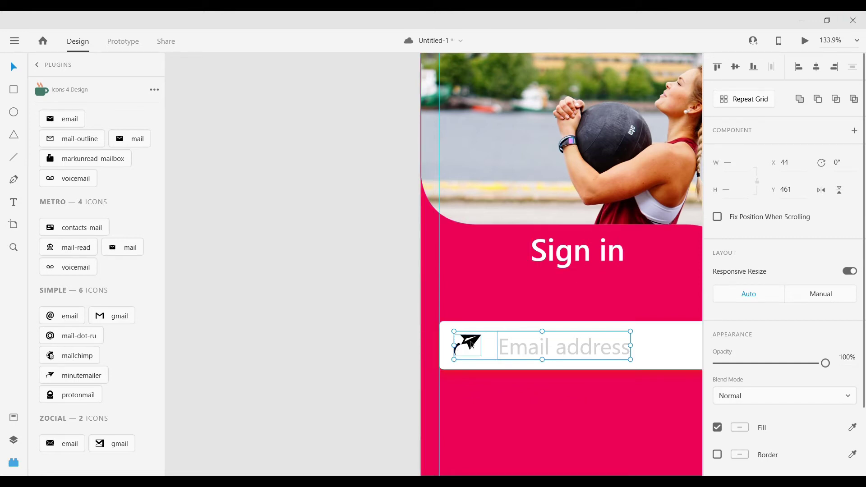
key("Escape")
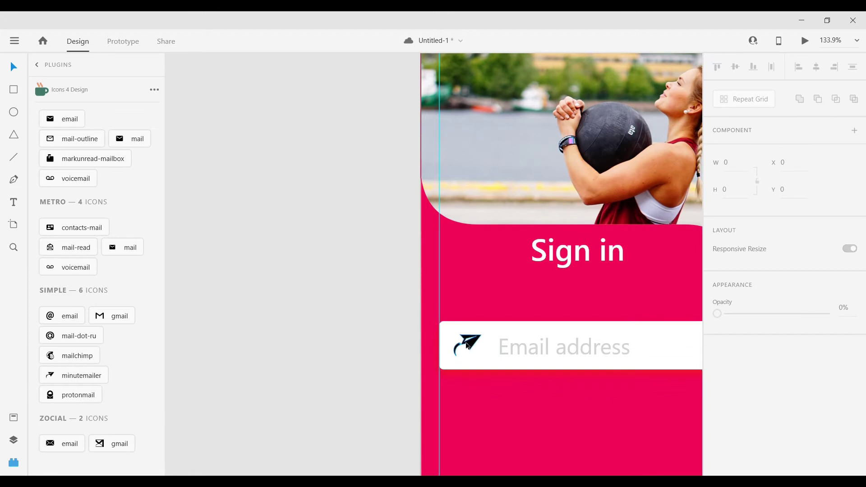
- Fill the paper-plane icon with the saved #FF0055 colour and save the document
left_click(467, 345)
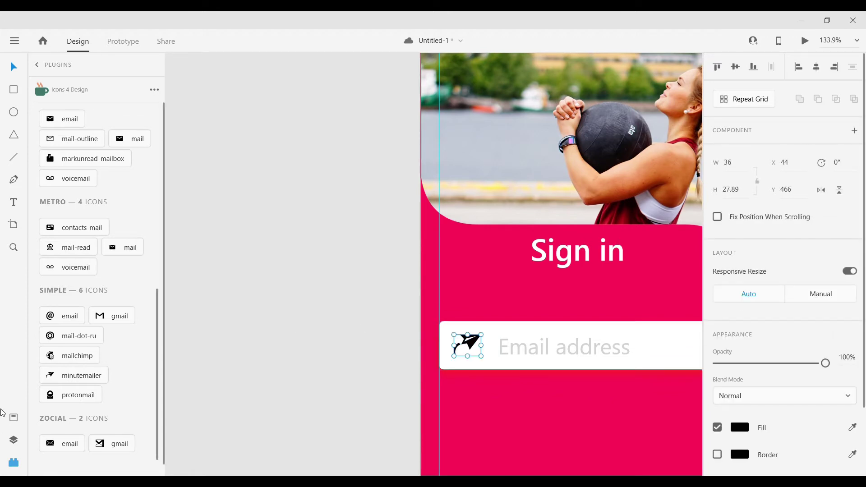
left_click(14, 417)
left_click(79, 134)
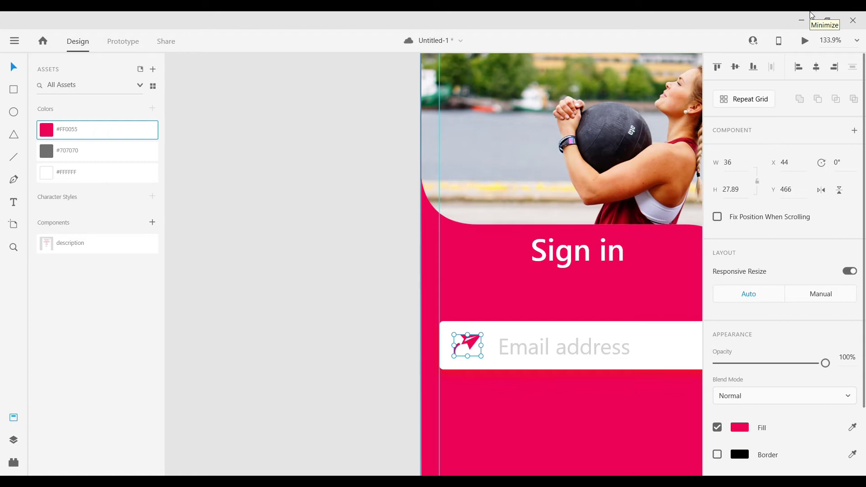
key("ctrl+s")
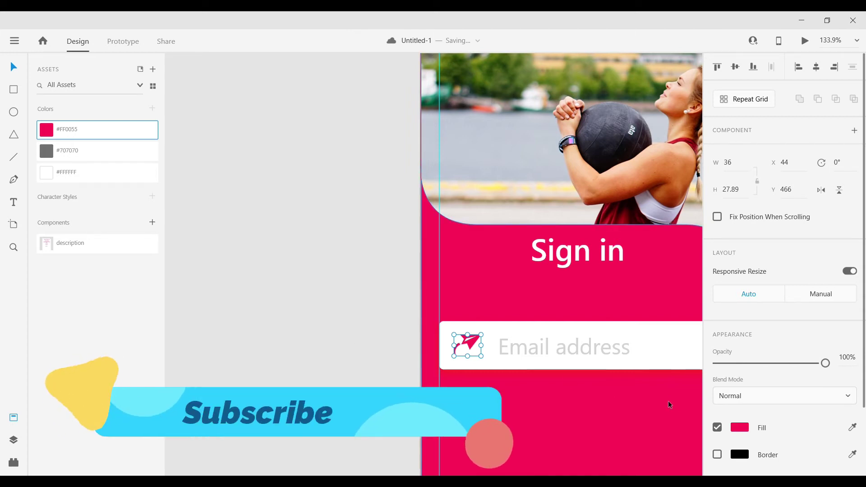
- Turn the icon, "Email address" text and white rectangle into one component and name it "email"
scroll(487, 343, "down", 3)
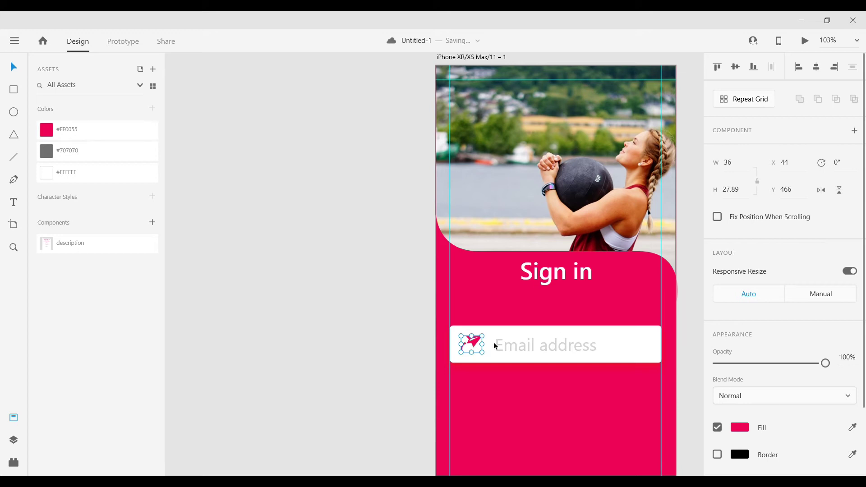
left_click(518, 345, "shift")
left_click(616, 359, "shift")
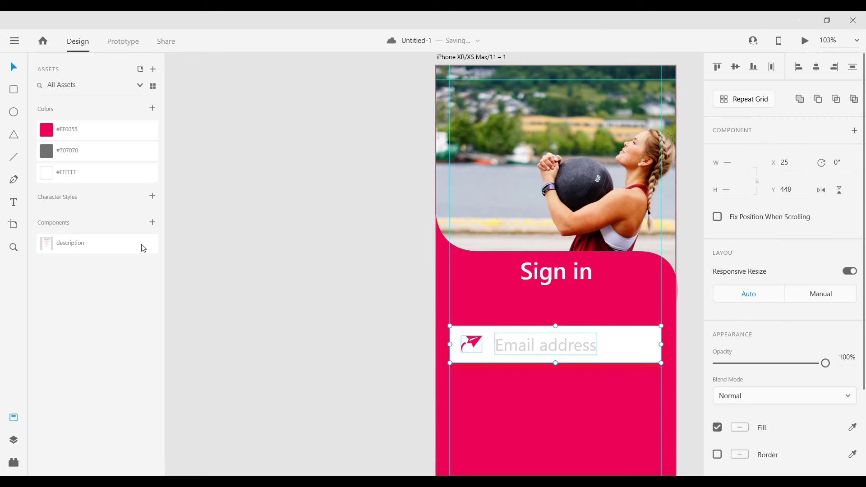
left_click(153, 223)
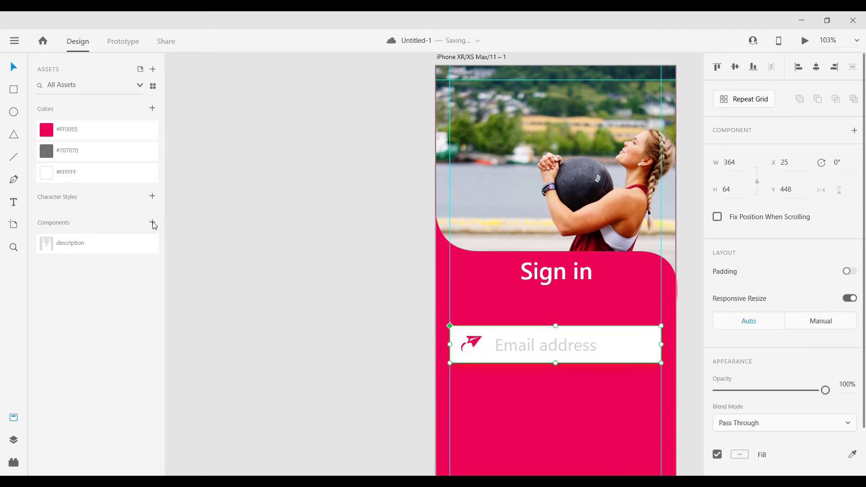
double_click(83, 244)
type("email")
key("Return")
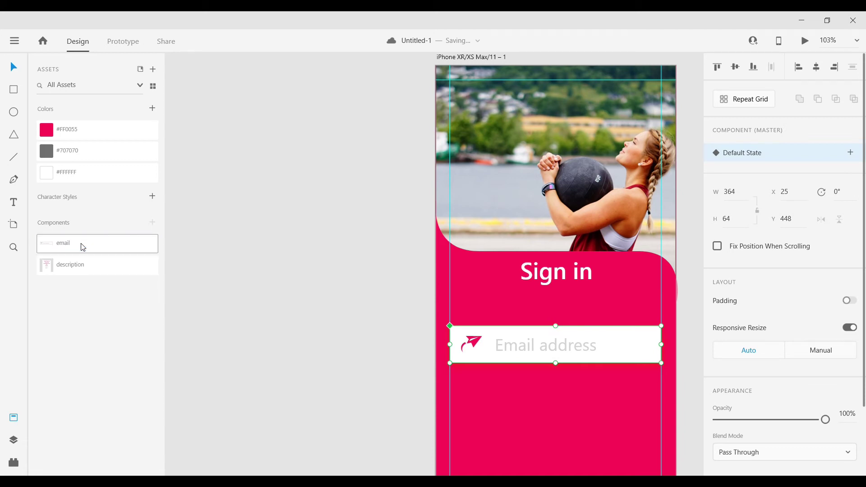
- Duplicate the email field component directly below the original, aligned to the same margins with a small gap
scroll(544, 336, "down", 2)
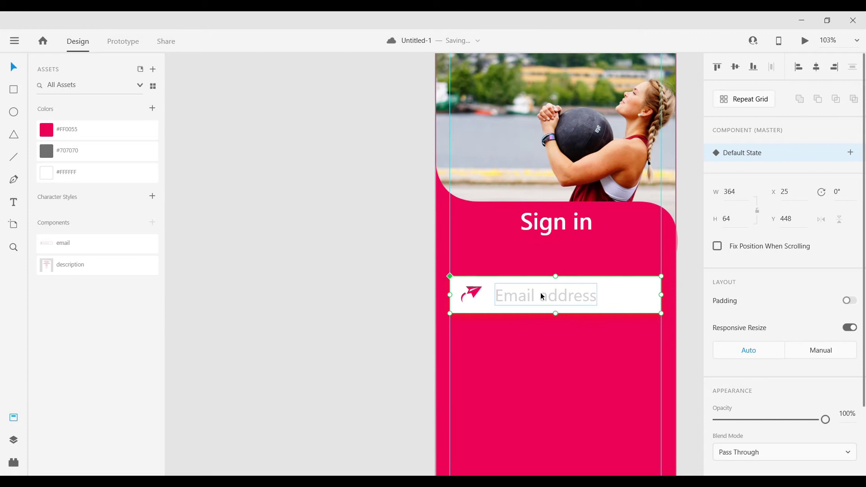
key("alt")
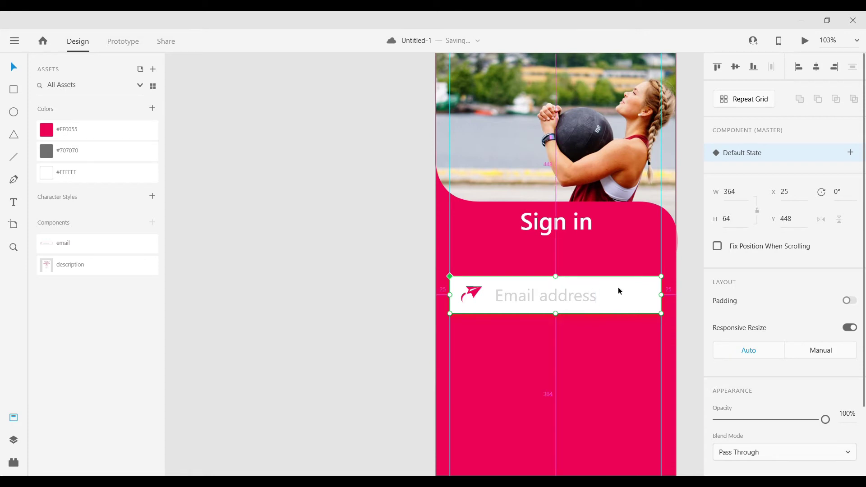
left_click_drag(618, 291, 616, 332)
- Change the text in the duplicated field to "Password"
double_click(568, 338)
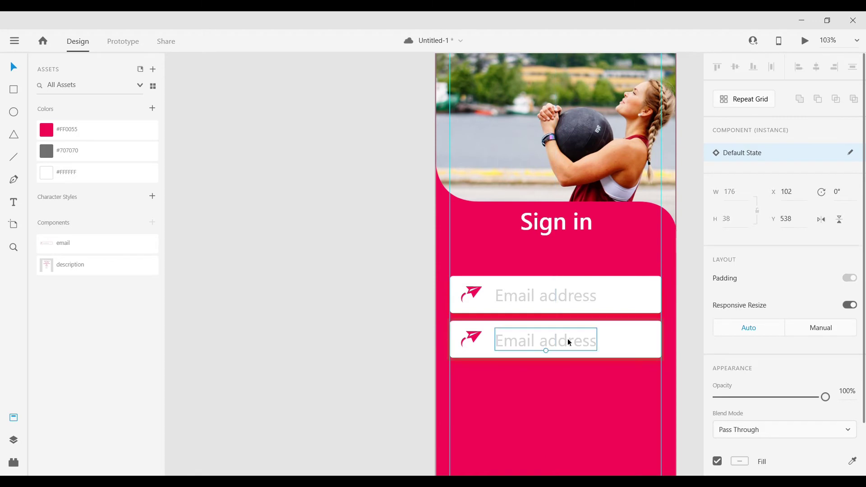
double_click(567, 339)
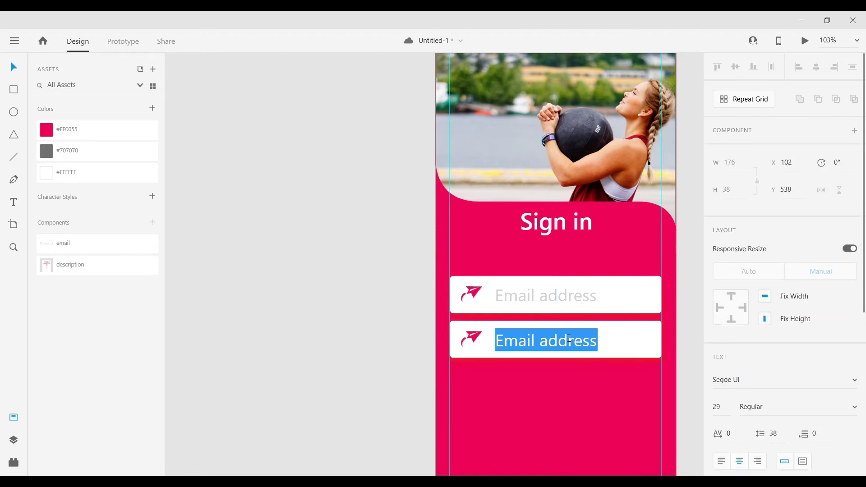
type("Pass")
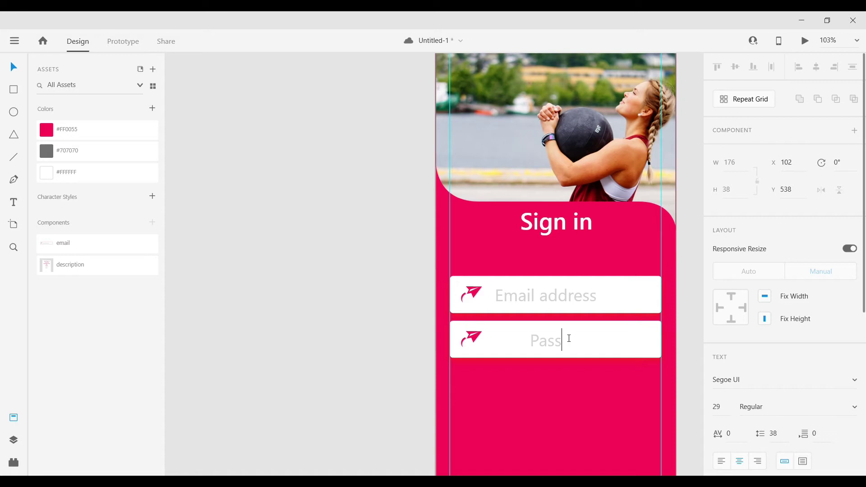
type("word")
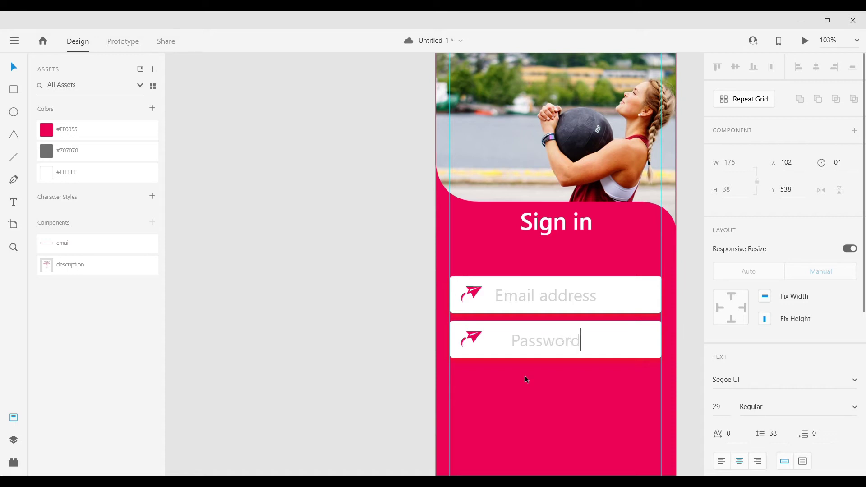
key("Escape")
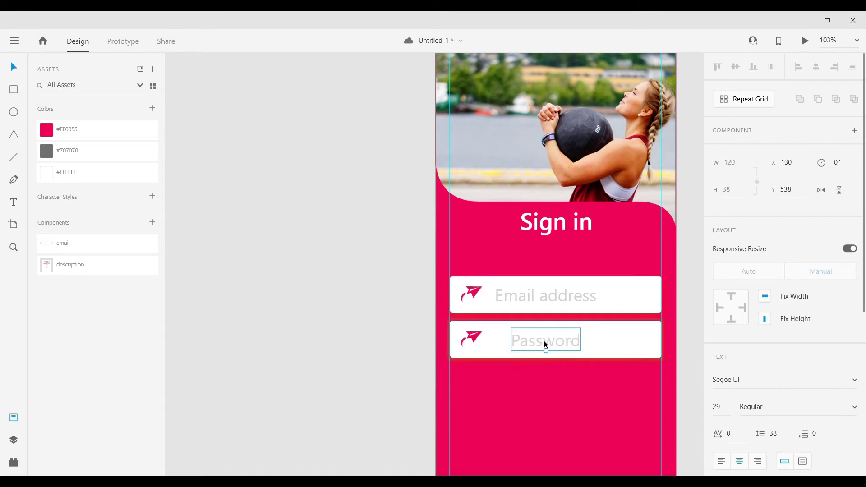
- Delete the paper-plane icon from the Password field
left_click(474, 337, "shift")
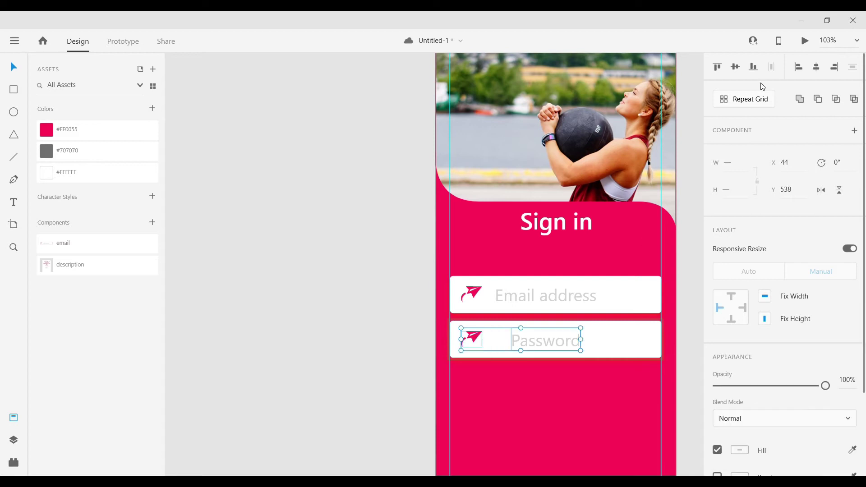
left_click(467, 353)
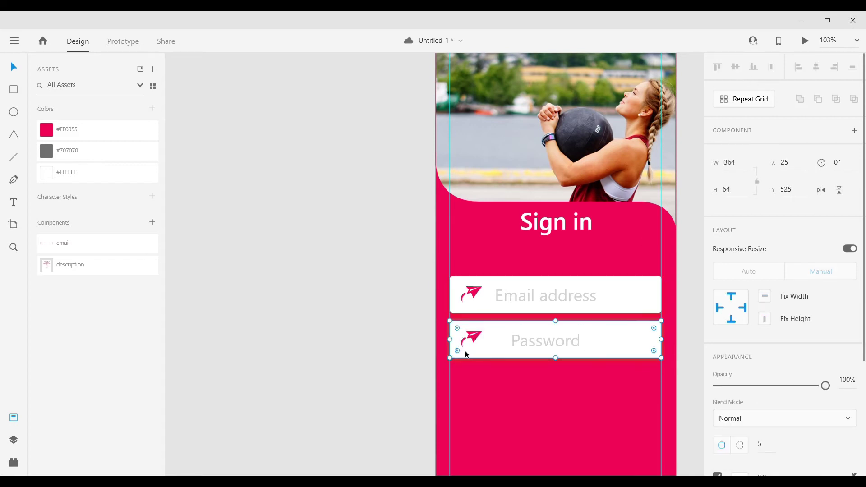
double_click(481, 337)
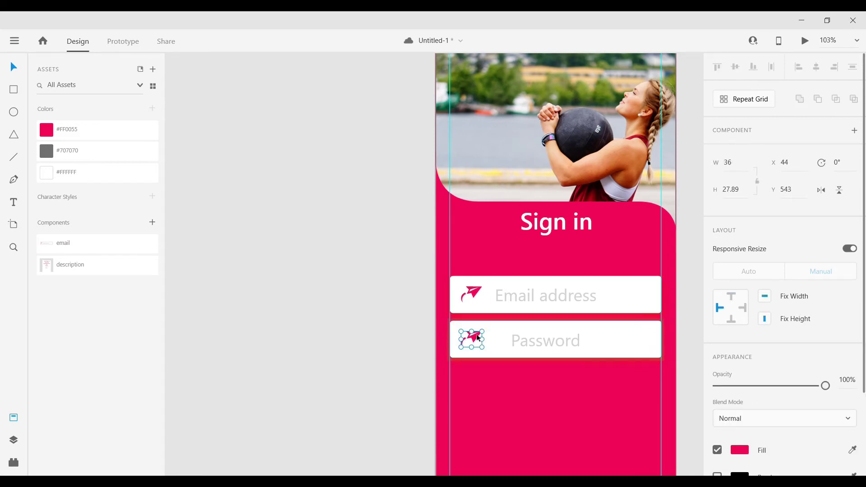
key("Delete")
- Search the icon plugin for "lock" and place the Metro lock icon in the Password field before its text
left_click(14, 440)
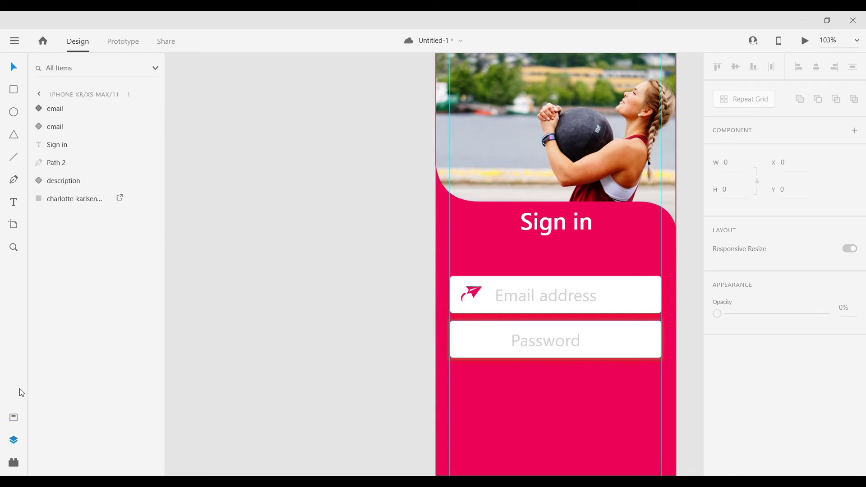
left_click(8, 463)
left_click(64, 93)
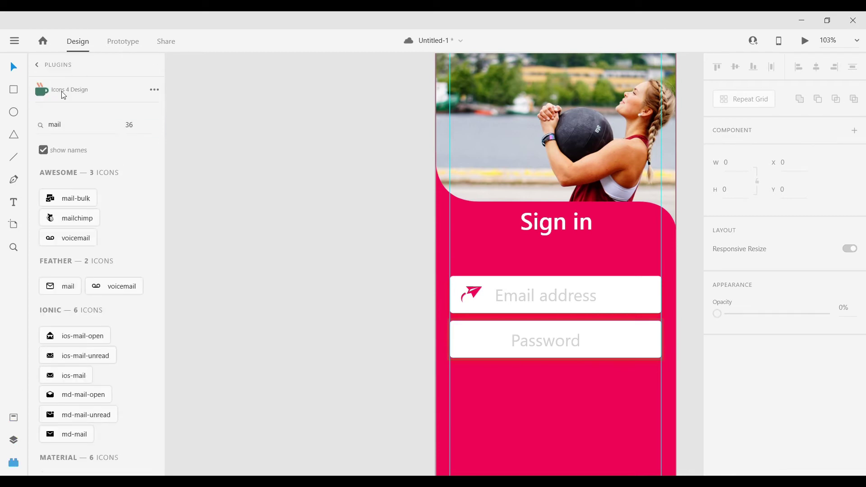
double_click(70, 124)
type("lock")
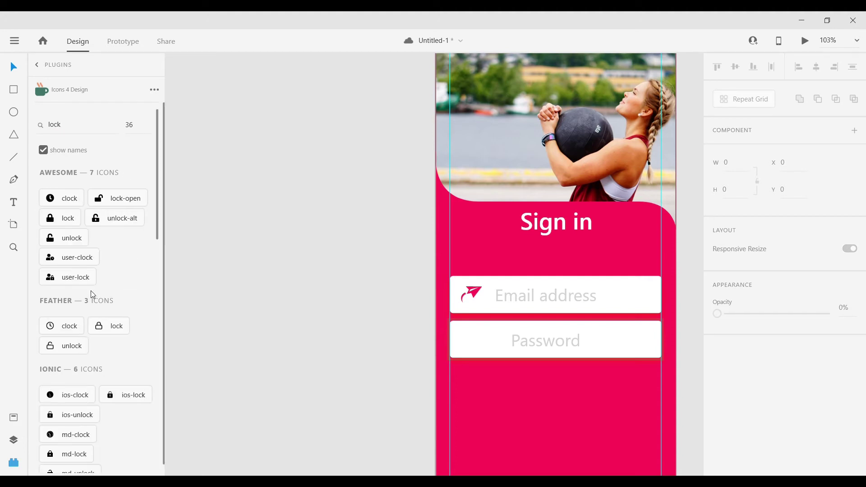
scroll(97, 288, "down", 10)
scroll(118, 252, "down", 5)
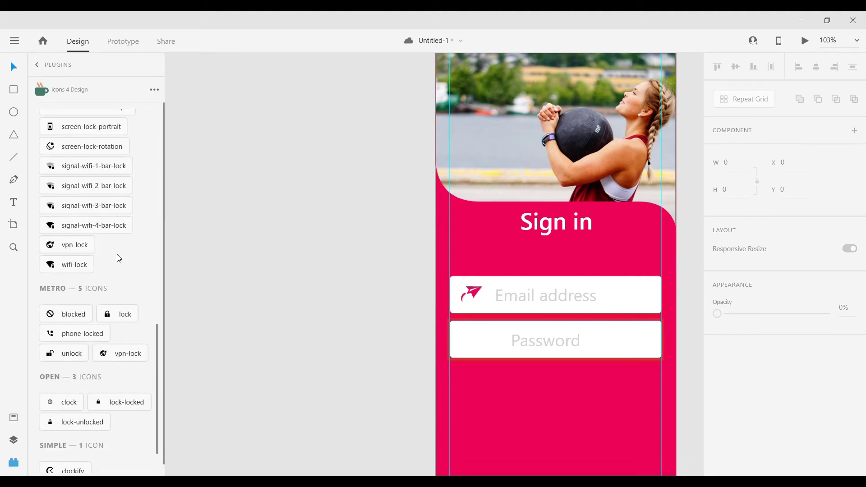
left_click_drag(123, 312, 477, 347)
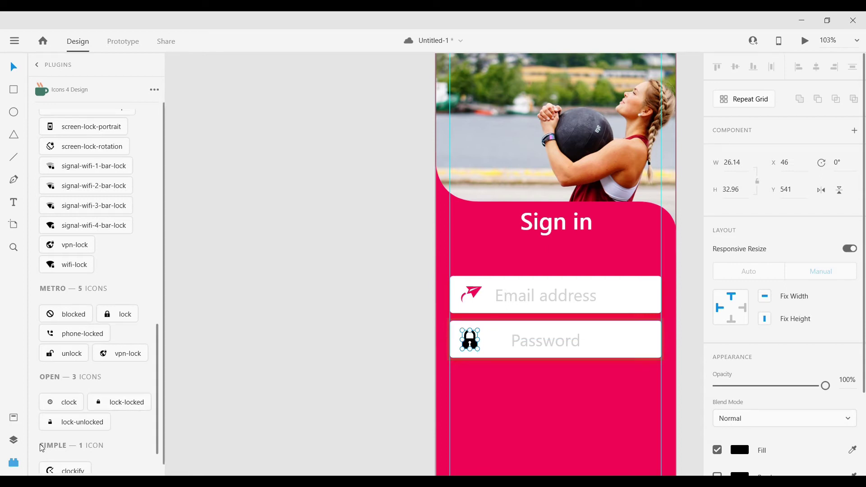
- Fill the lock icon in the Password field with the saved #FF0055 colour
left_click(13, 418)
left_click(68, 130)
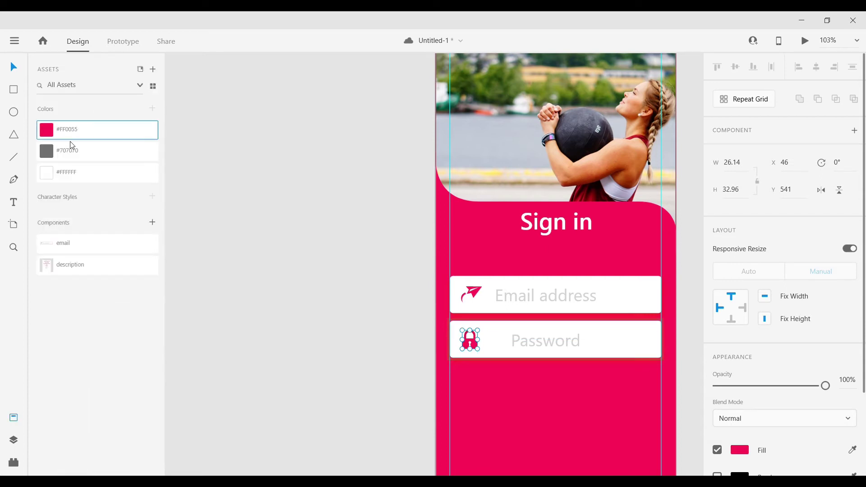
left_click(331, 329)
- Duplicate the Password field below itself, keeping the same gap as between the two fields above
left_click(616, 346)
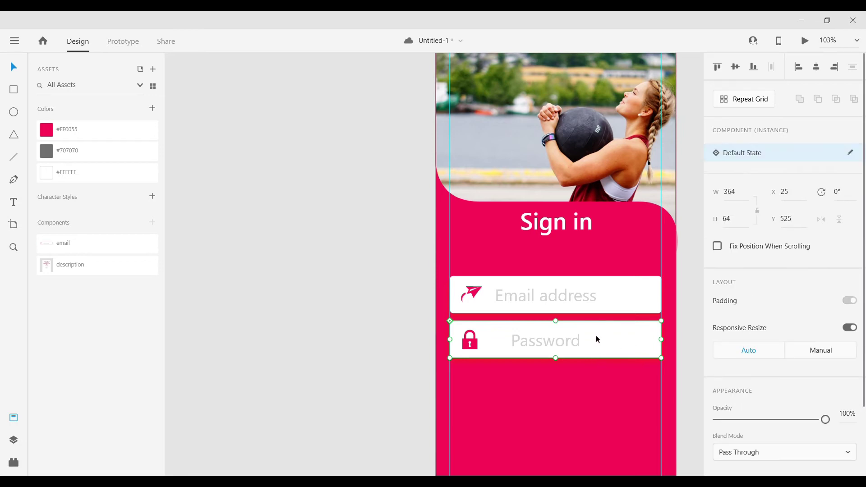
left_click(14, 439)
left_click(14, 418)
left_click_drag(607, 334, 605, 386)
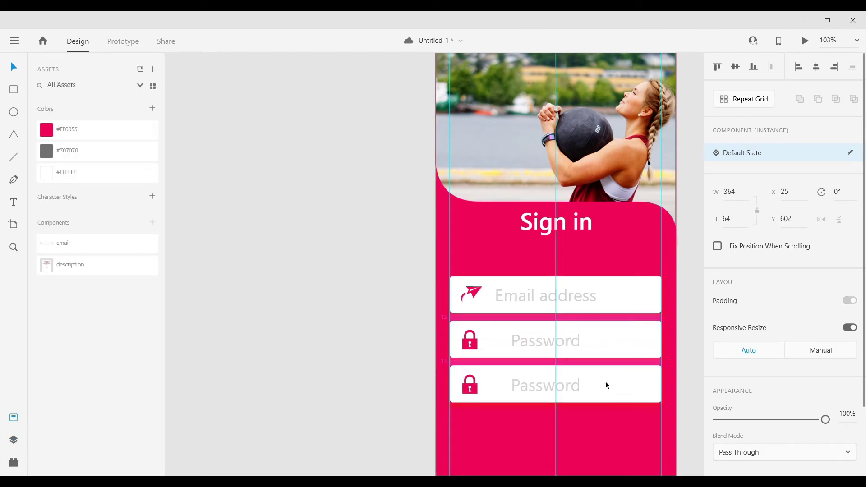
- Change the text in the lowest field to "Confirm Password"
double_click(550, 386)
double_click(552, 387)
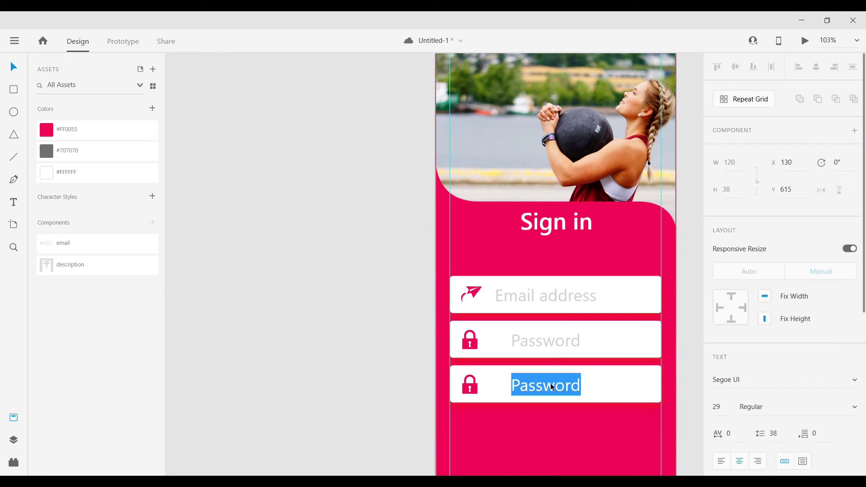
type("Con")
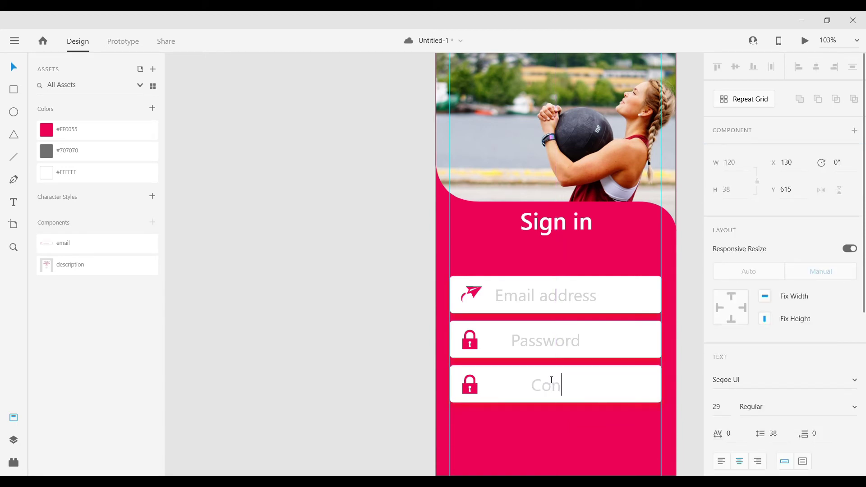
type("firm Password")
key("Escape")
- Move the "Confirm Password" text clear of the lock icon and align the two vertically
left_click_drag(547, 385, 566, 384)
left_click(470, 384, "shift")
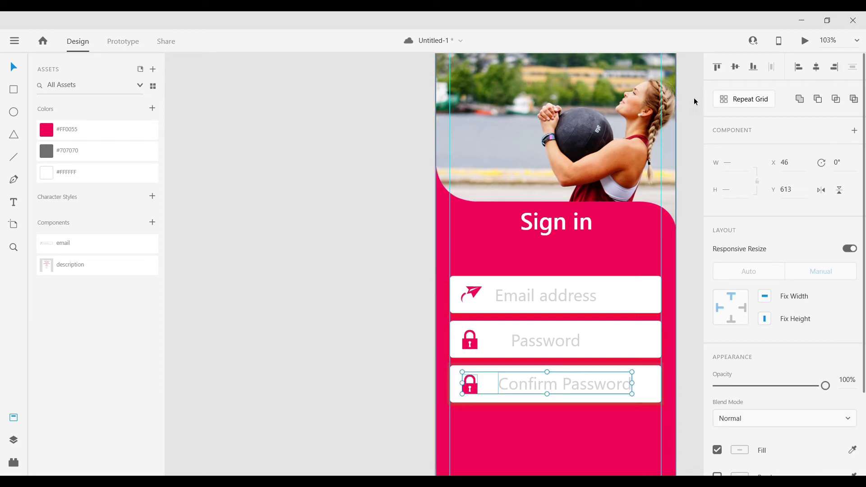
left_click(254, 286)
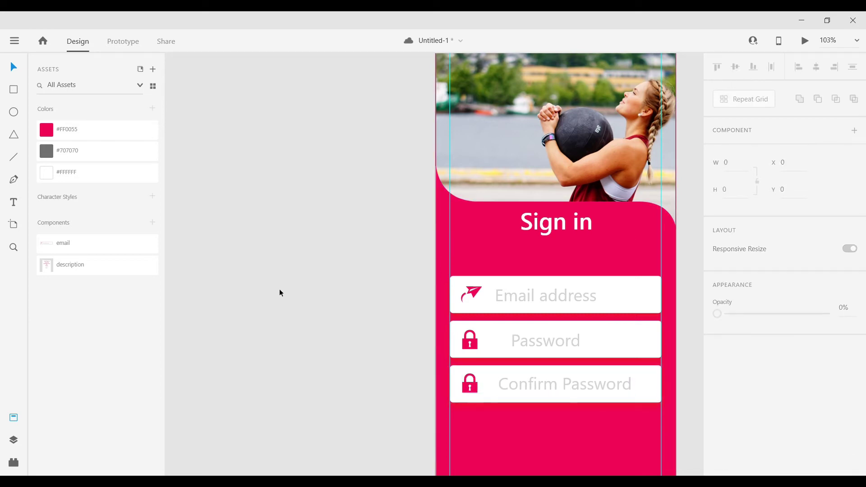
- Shift the Confirm Password field up to Y 566 so that it overlaps the Password field
left_click(655, 391)
scroll(515, 343, "down", 2)
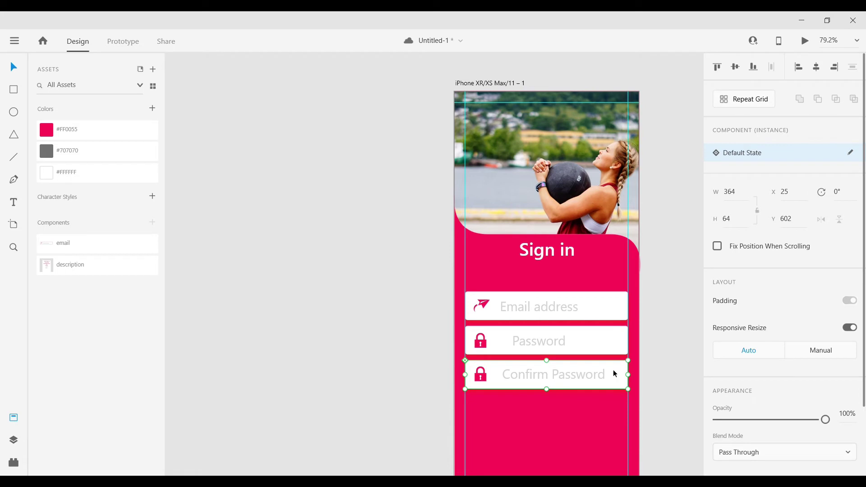
key("Up")
key("Up")
key("Up")
key("Up")
key("Up")
key("Up")
key("Up")
key("Up")
key("Up")
key("Up")
key("Up")
key("Up")
key("Up")
key("Up")
key("Up")
key("Up")
key("Up")
key("Up")
key("Up")
key("Up")
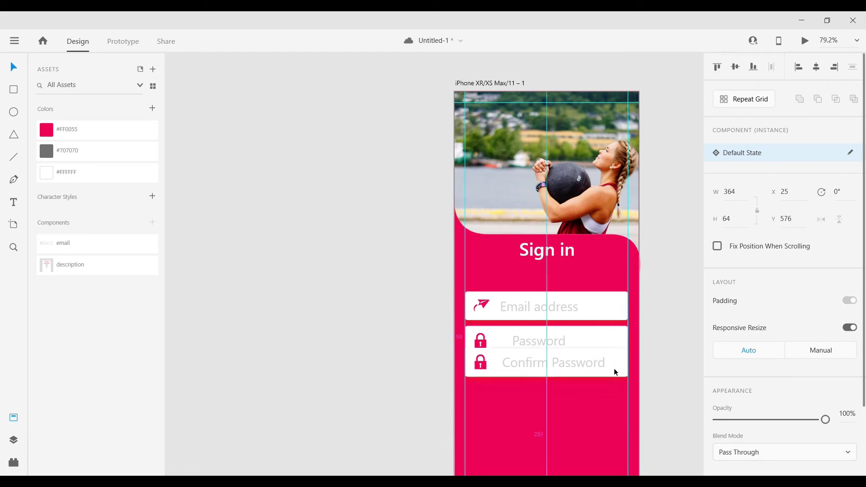
- Rename the Confirm Password field's layer to "confirm" and the Password field's layer to "password"
left_click(13, 440)
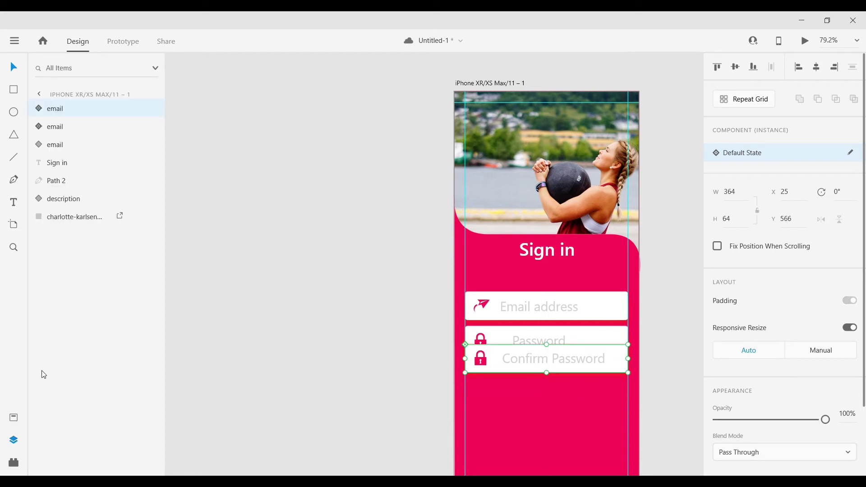
double_click(62, 110)
type("conf")
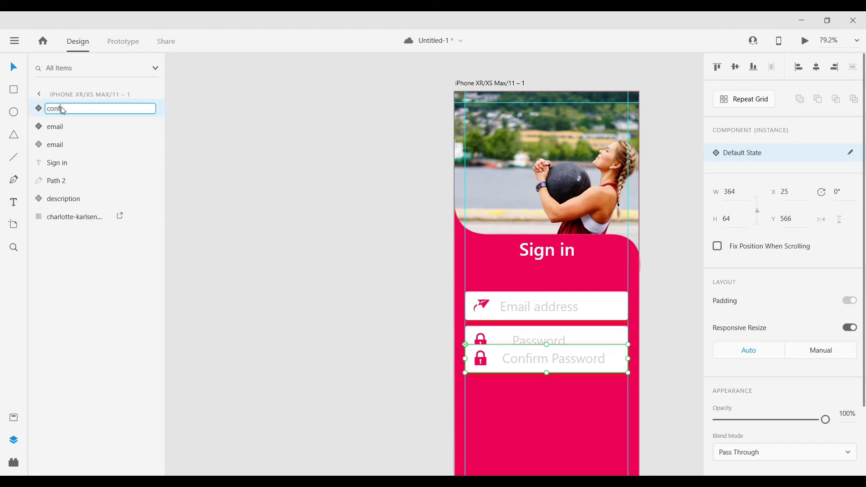
type("irm")
key("Return")
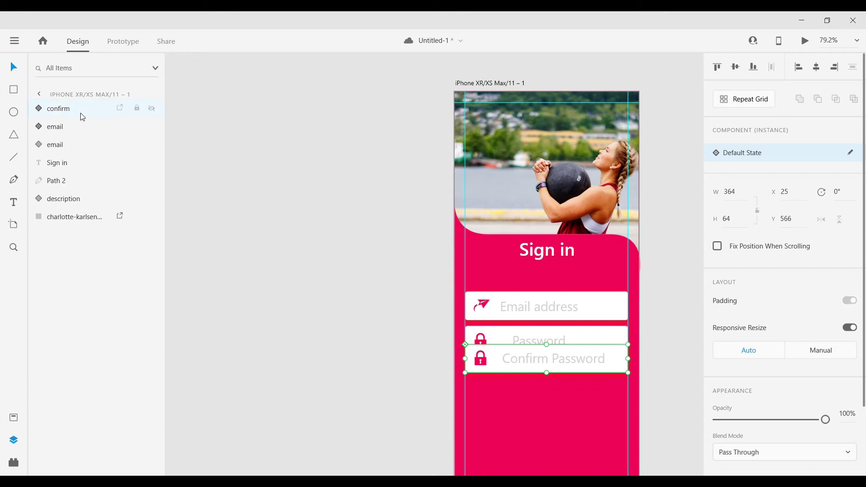
double_click(55, 126)
type("password")
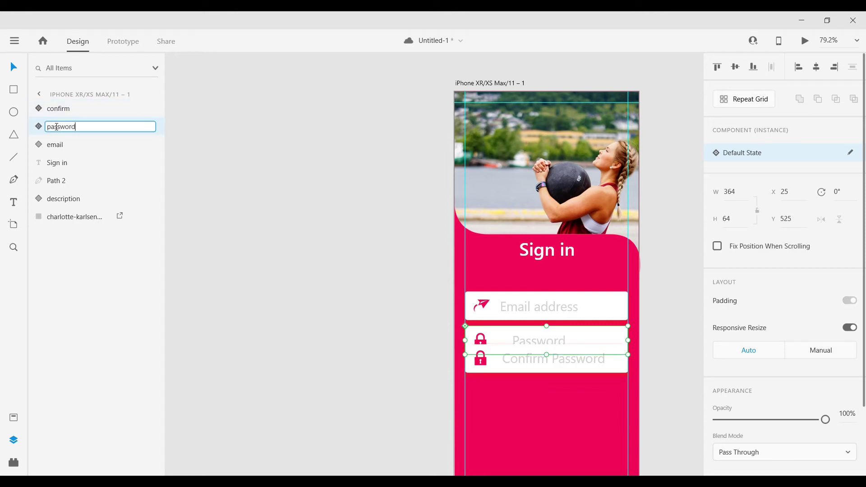
key("Return")
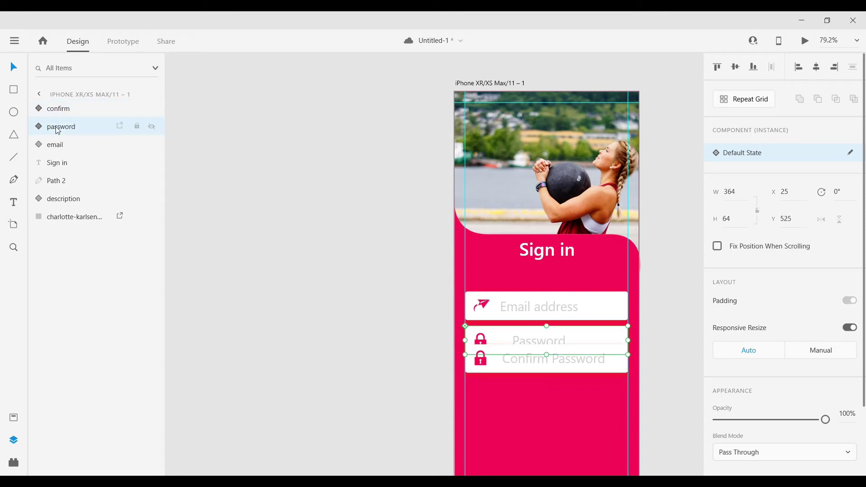
- Place the confirm layer beneath the password layer and move its field to Y 525, directly behind the Password field
left_click_drag(57, 109, 67, 141)
left_click_drag(550, 342, 602, 358)
key("shift+Up")
key("shift+Up")
key("shift+Up")
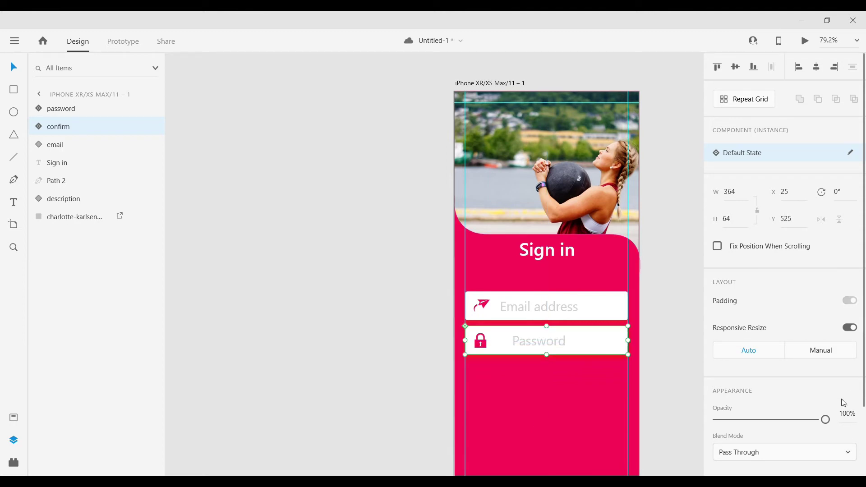
- Set the confirm field's opacity to 0%
left_click_drag(828, 424, 717, 420)
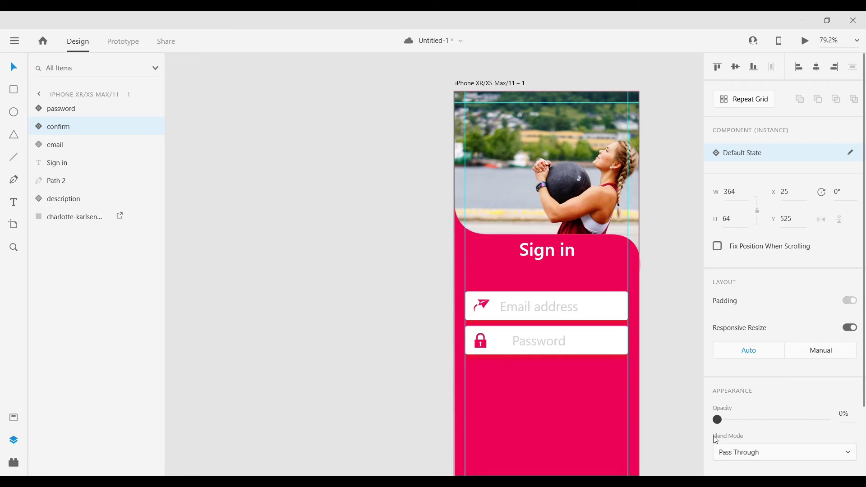
left_click(304, 354)
- Draw a white borderless 364 × 61 button between the side guides below the Password field, at Y 708 with corner radius 31
scroll(585, 325, "down", 3)
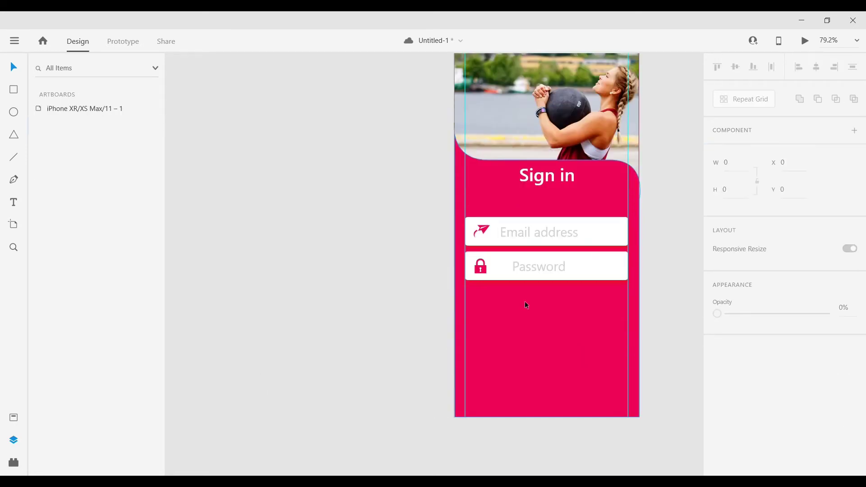
left_click(10, 92)
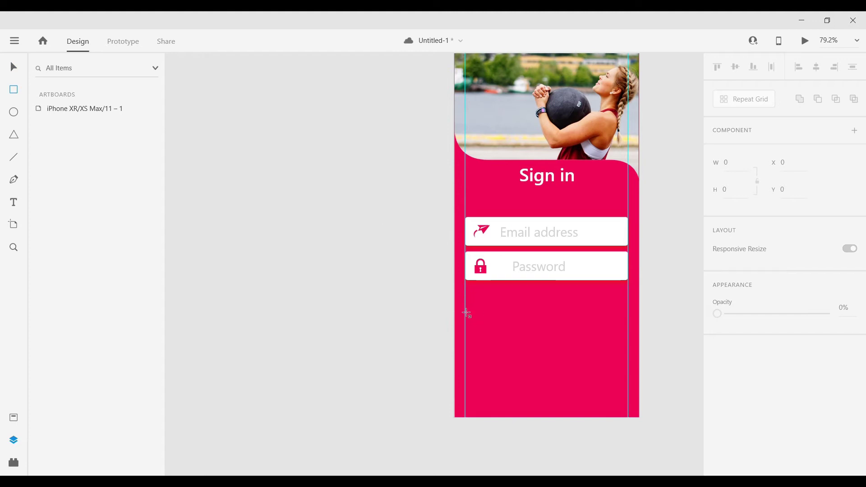
left_click_drag(466, 312, 566, 345)
scroll(732, 382, "down", 2)
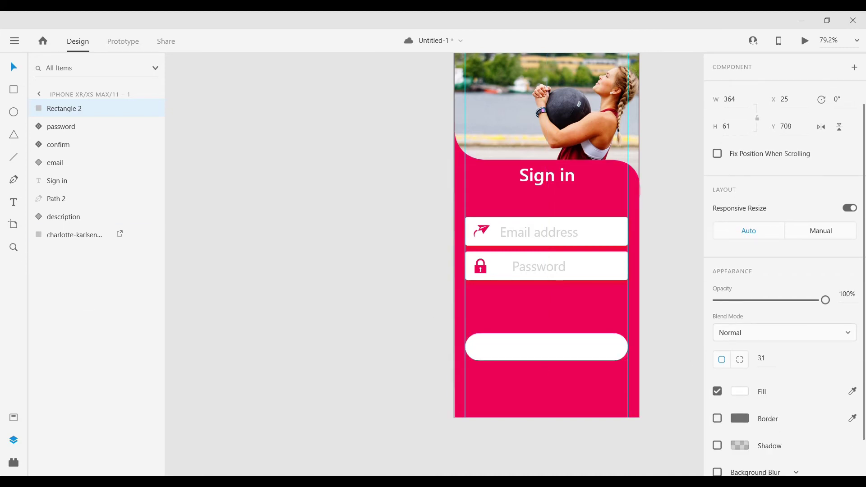
- Add the text "Sign in" on the white rounded button
left_click(13, 204)
left_click(500, 350)
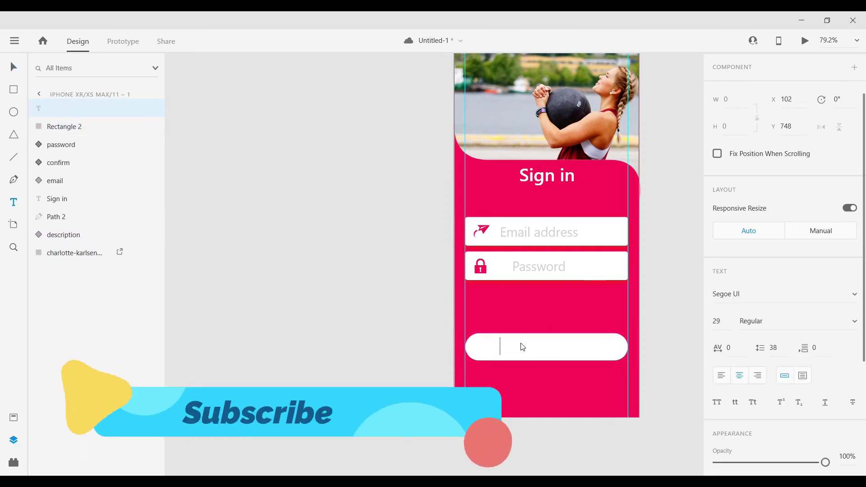
type("Sign ")
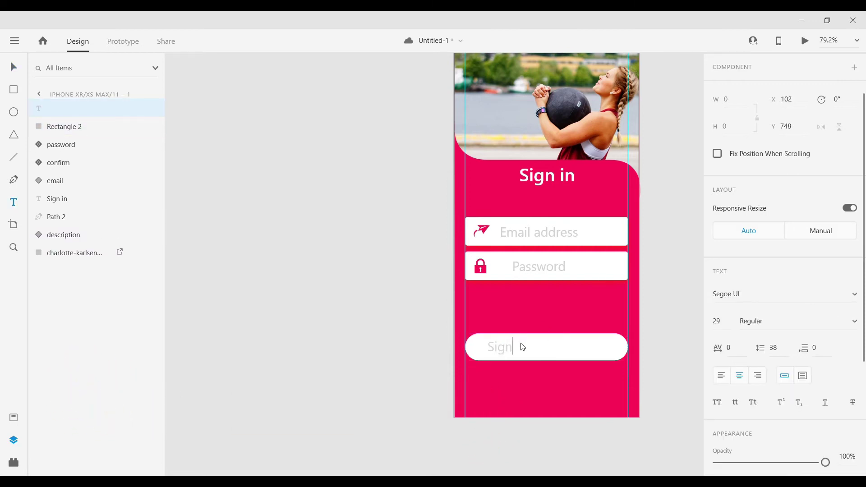
type("in")
key("Escape")
- Colour the button's "Sign in" text with the saved #FF0055 and centre it on the button
left_click(14, 417)
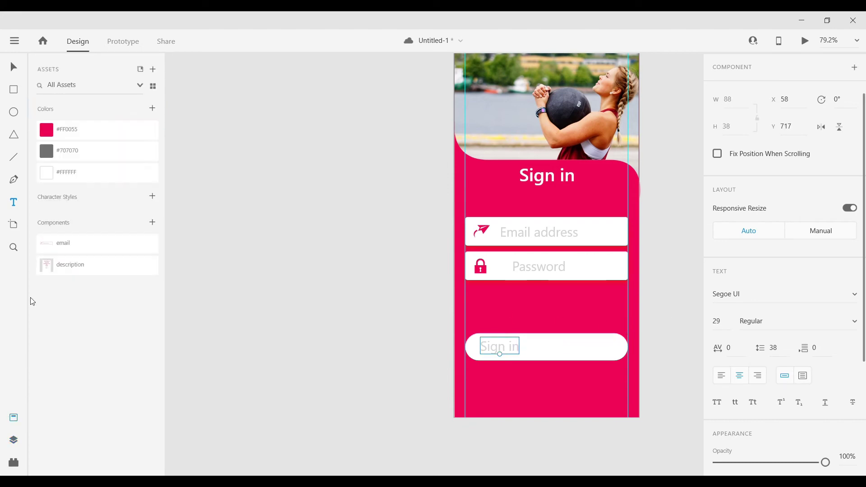
left_click(77, 133)
key("v")
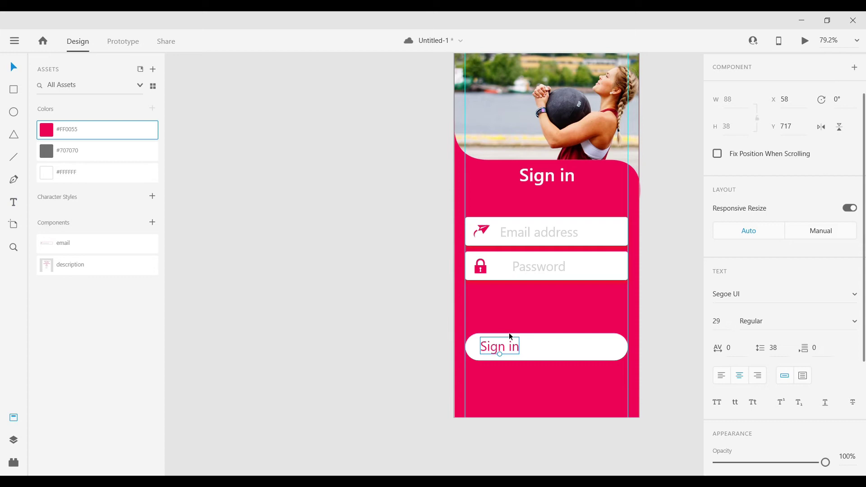
left_click_drag(496, 350, 543, 347)
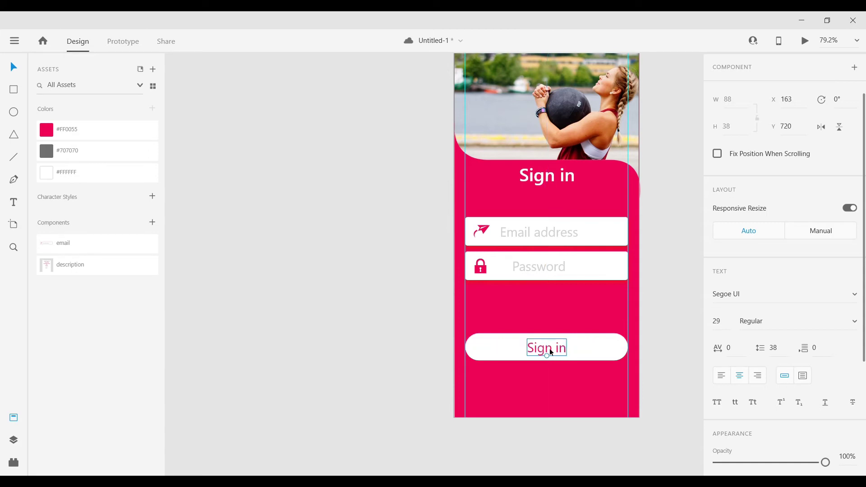
left_click(660, 327)
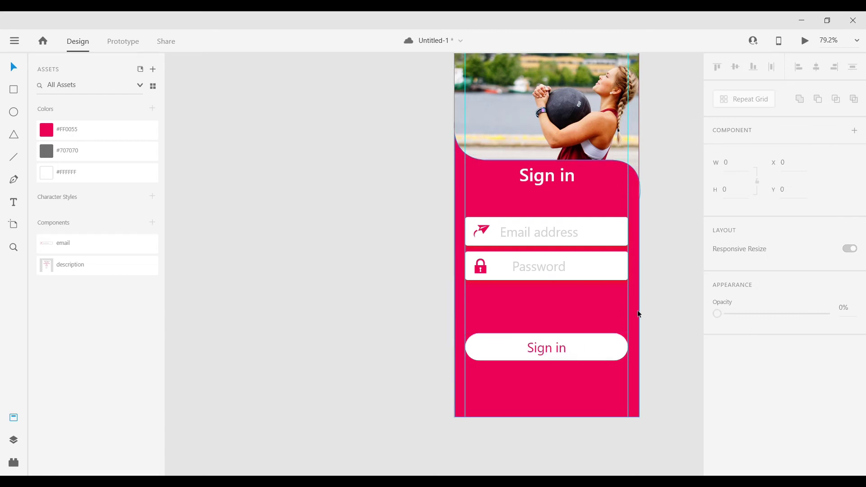
- Add the text "Forgot Password?" at size 17, centred below the Sign in button
scroll(637, 310, "down", 1)
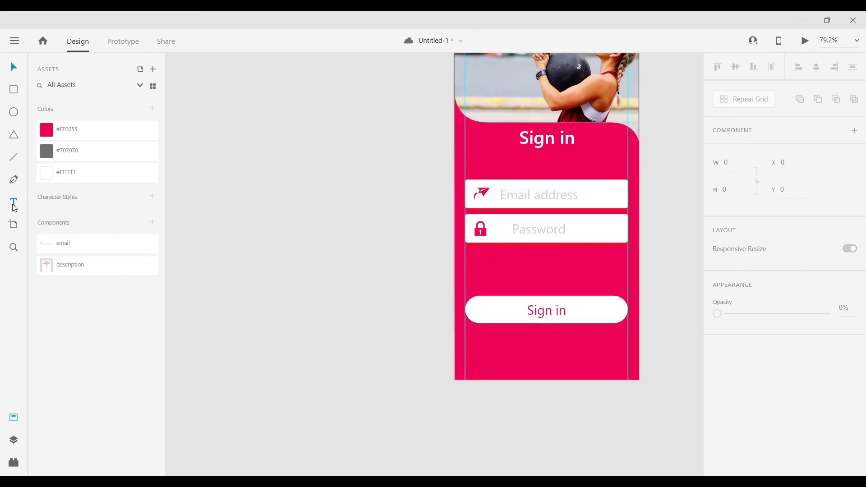
left_click(500, 342)
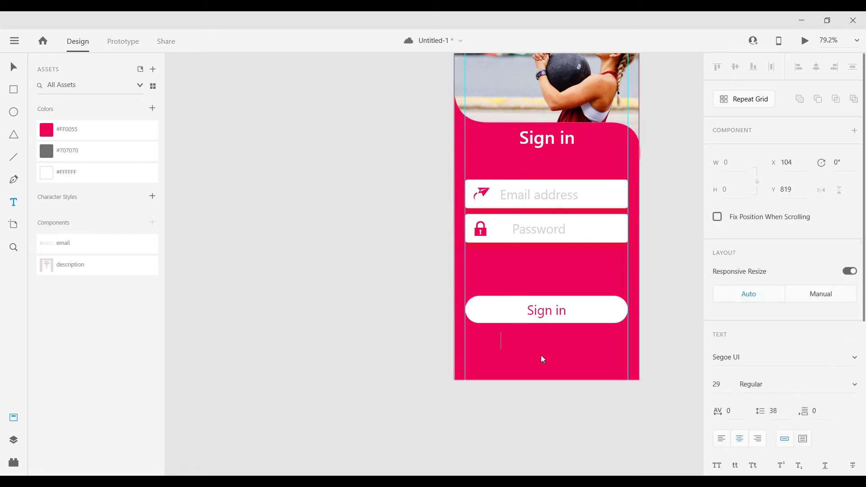
type("Forgot Password")
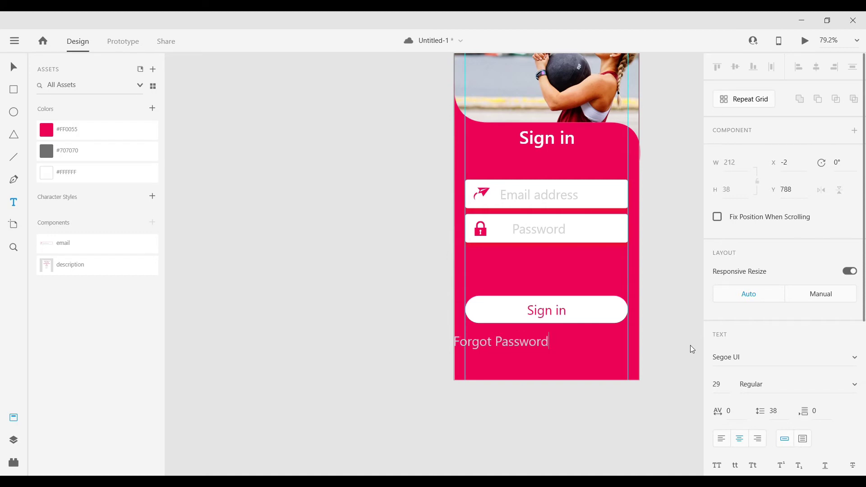
type("?")
key("Escape")
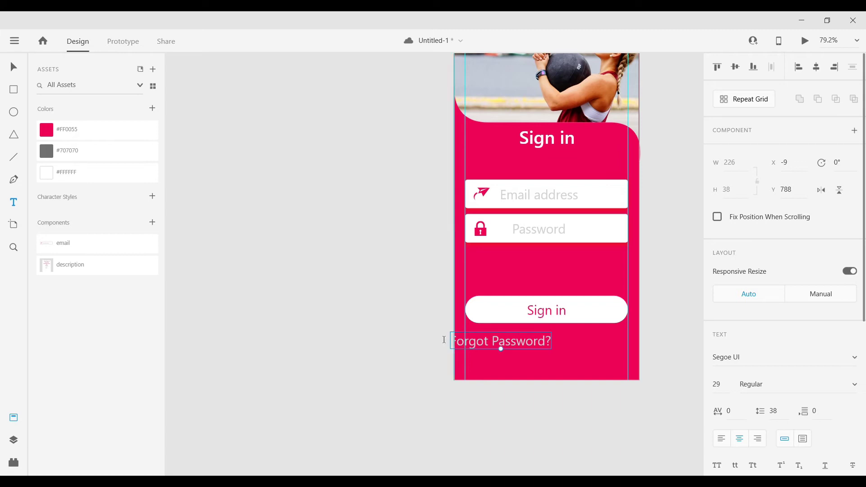
left_click_drag(501, 346, 546, 350)
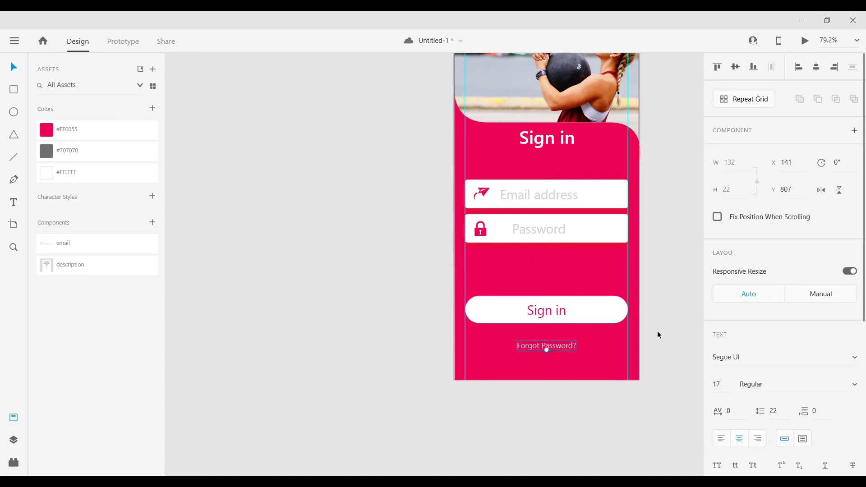
- Underline the "Forgot Password?" text and change its fill to white #FFFFFF
scroll(826, 406, "down", 3)
left_click(825, 343)
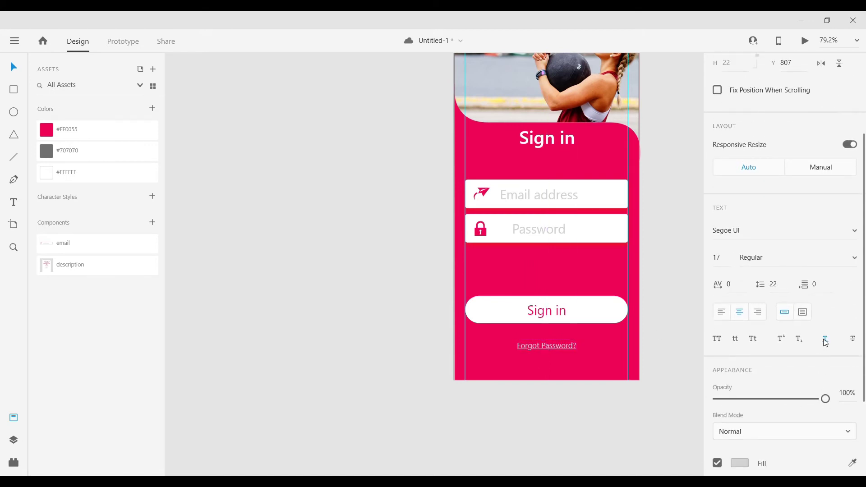
left_click(745, 462)
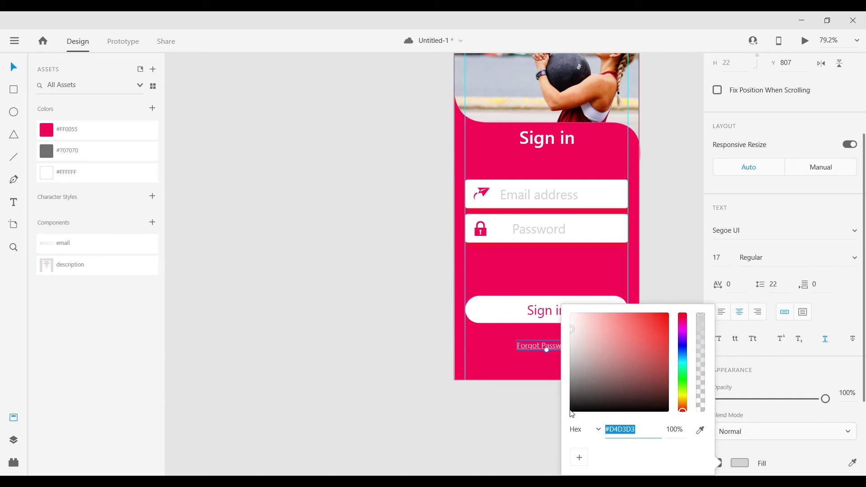
left_click_drag(571, 334, 570, 318)
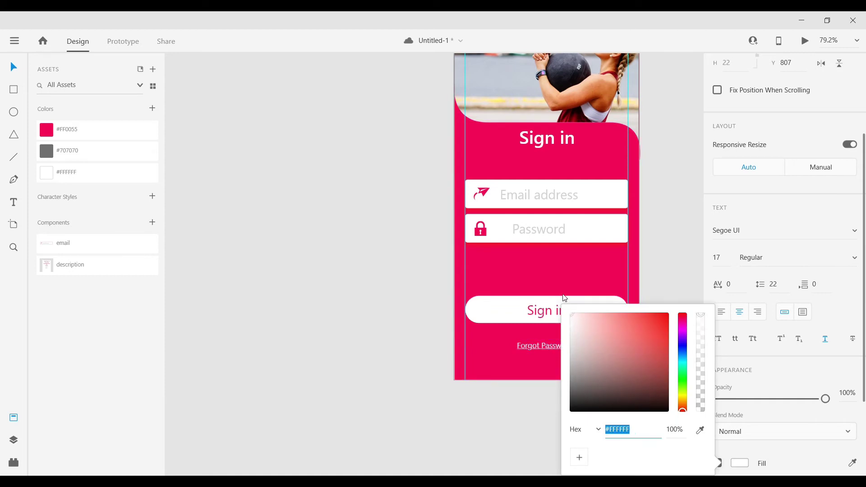
left_click(372, 319)
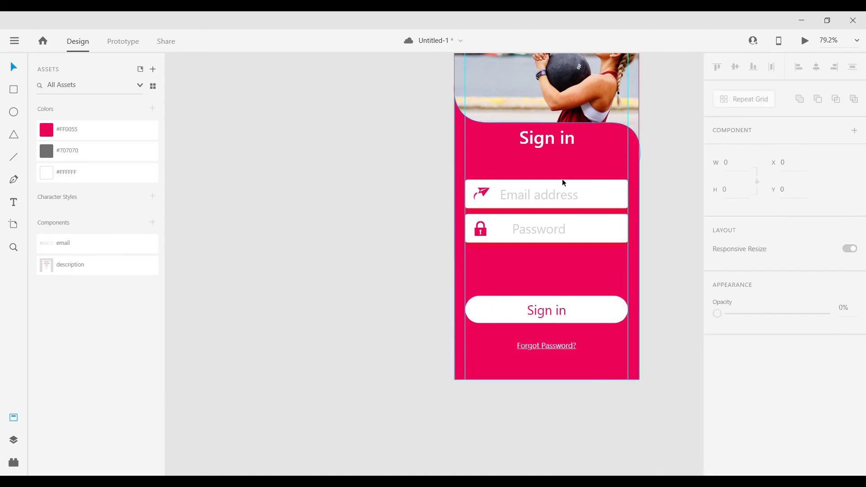
- Reduce the "Sign in" heading above the fields to size 35 and keep it centred on the screen
left_click(557, 134)
scroll(620, 184, "up", 4)
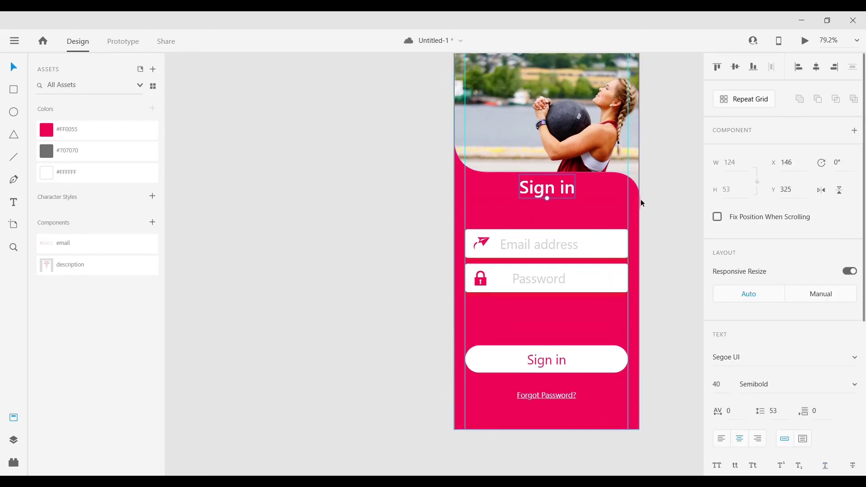
left_click(681, 190)
left_click(566, 231)
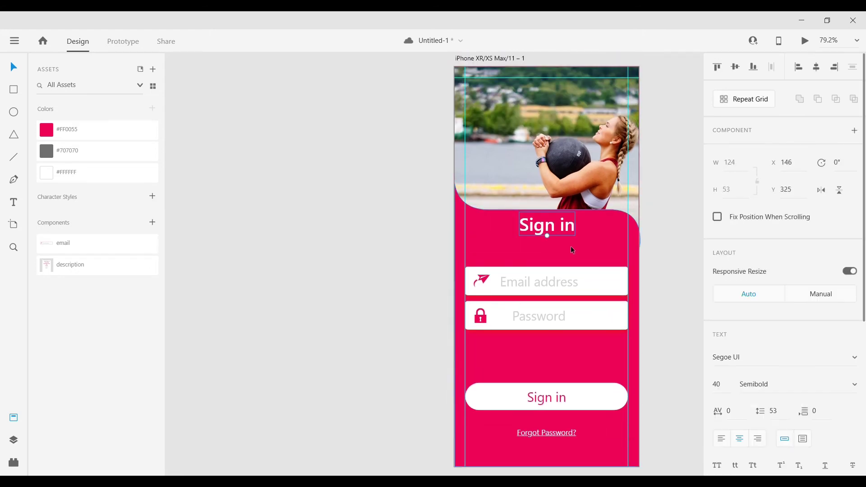
scroll(513, 242, "down", 2)
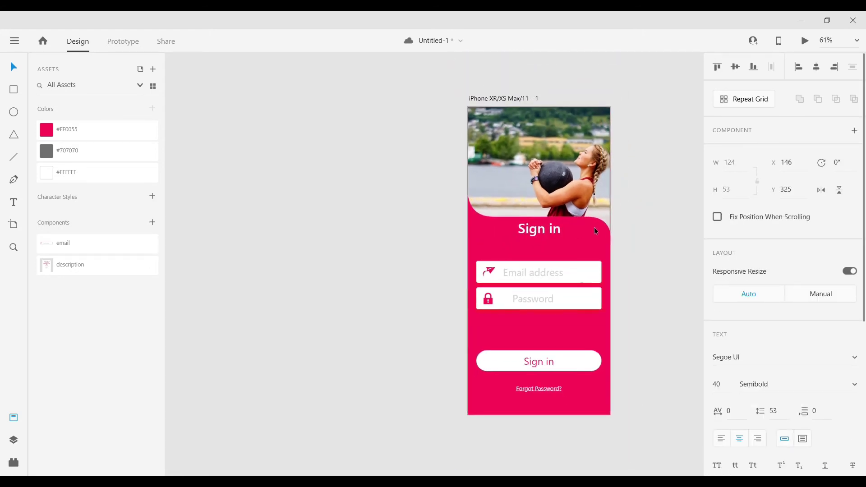
scroll(547, 240, "up", 2)
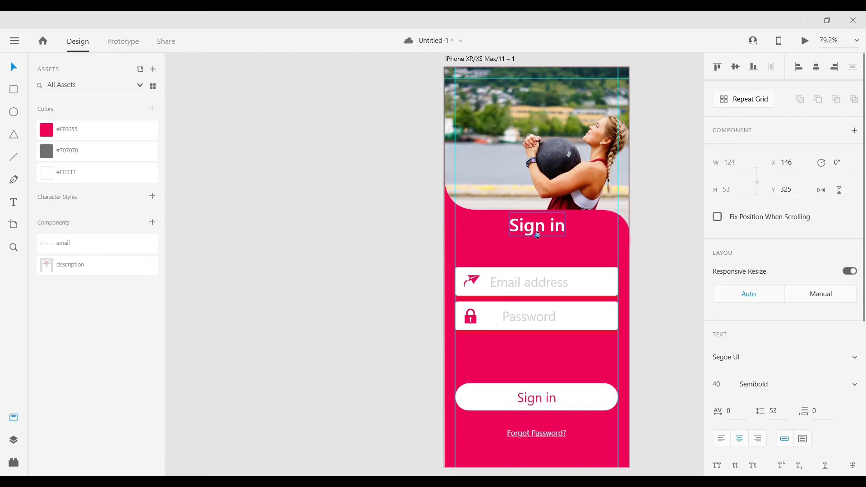
left_click_drag(538, 235, 542, 229)
left_click(644, 198)
- Turn the red background path and all form elements above it, including the hidden confirm field, into one component
scroll(603, 279, "down", 1)
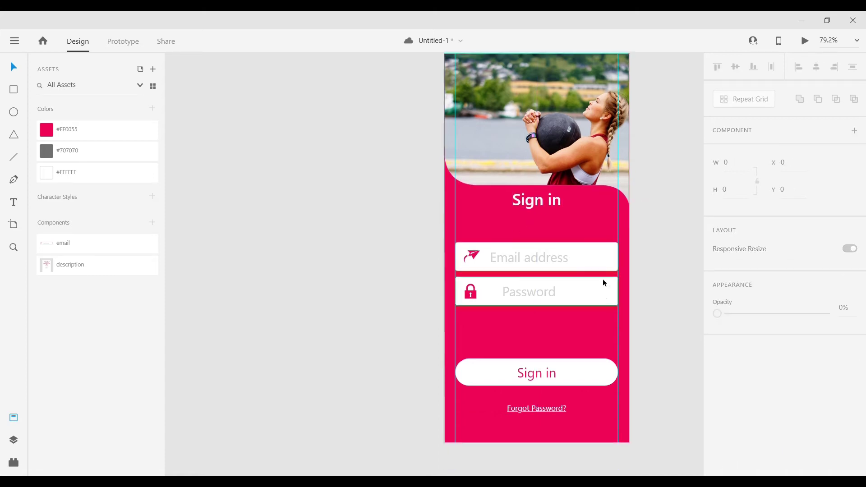
scroll(599, 294, "up", 2)
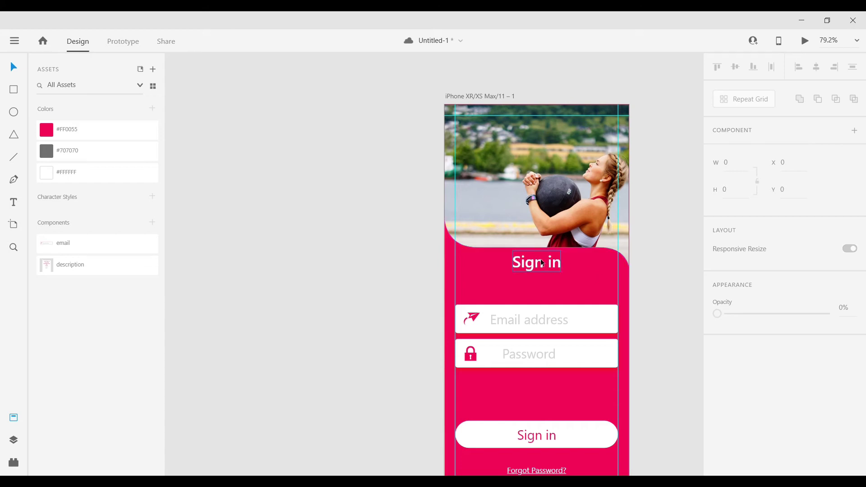
left_click(14, 441)
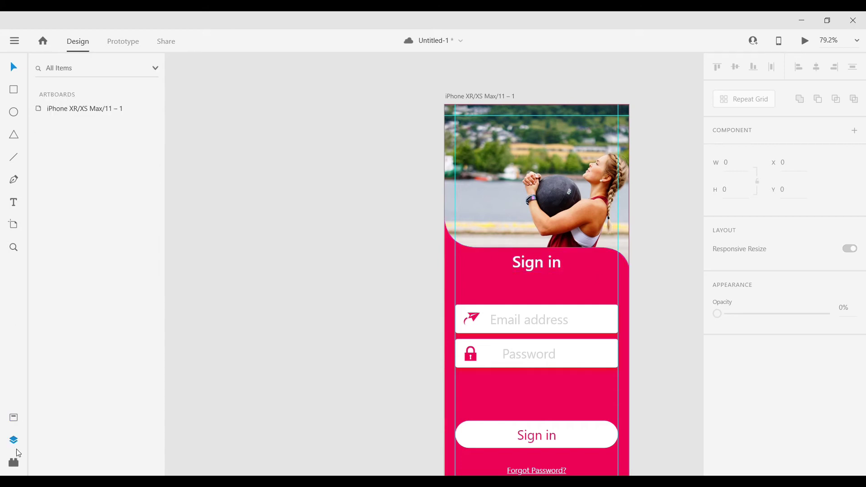
left_click(524, 266)
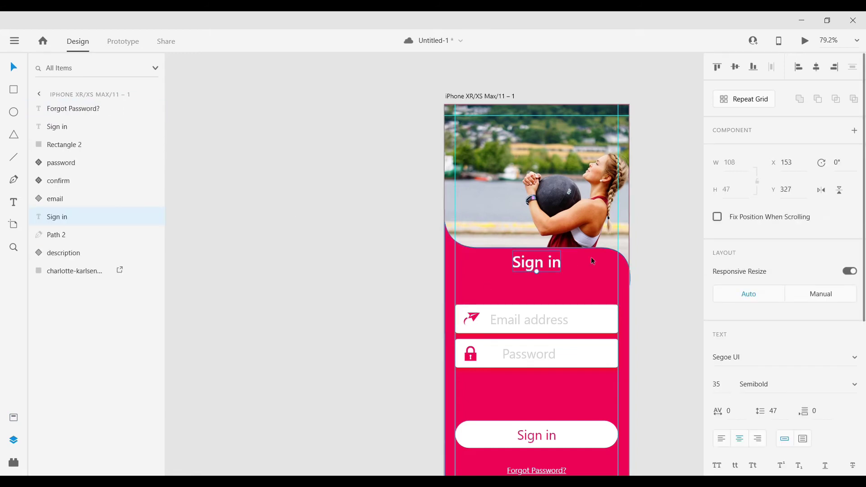
left_click(589, 259)
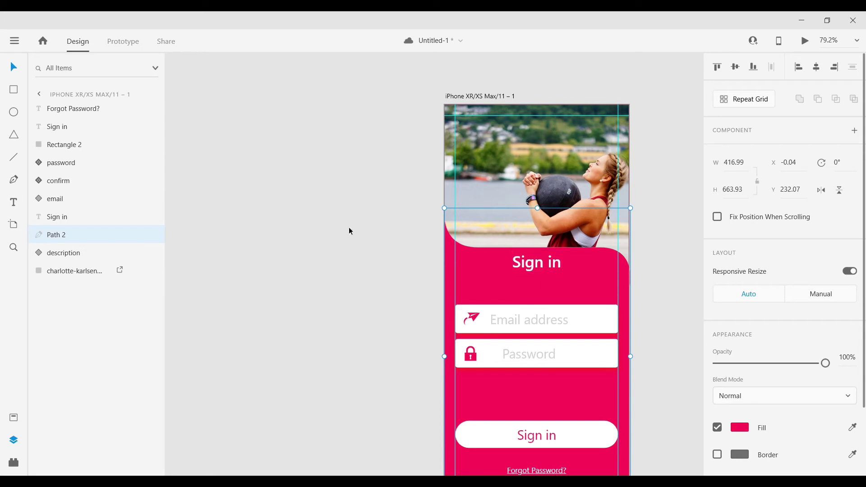
left_click(60, 114, "shift")
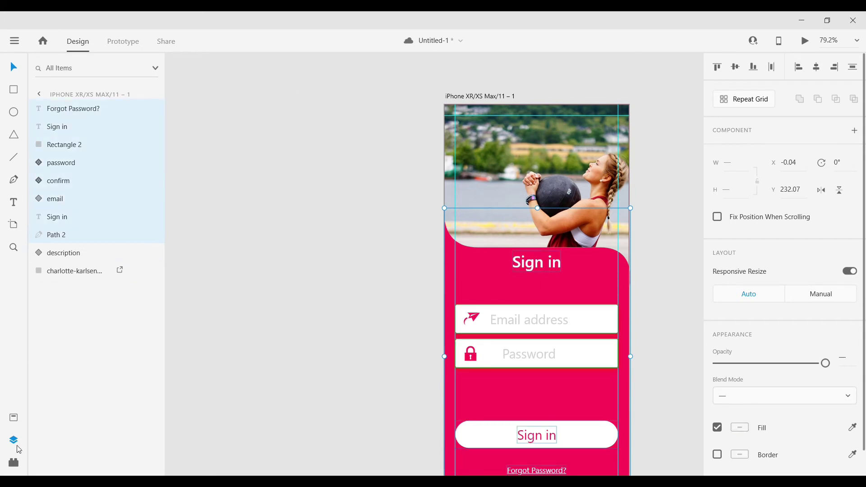
left_click(14, 417)
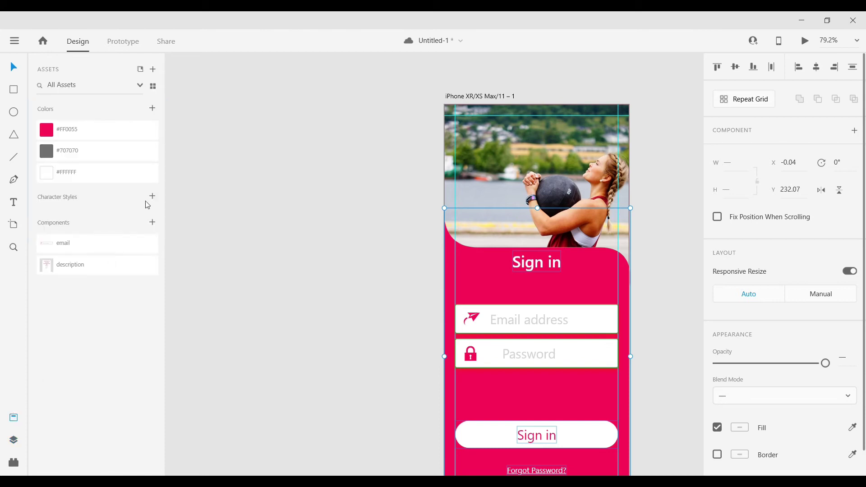
left_click(153, 223)
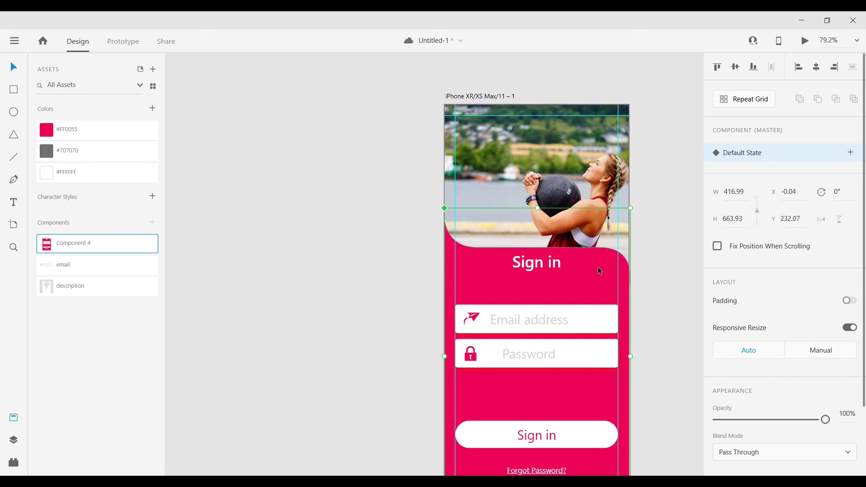
left_click(661, 229)
- Duplicate the "Sign in" heading inside the component and place the two copies side by side above the Email address field
double_click(534, 265)
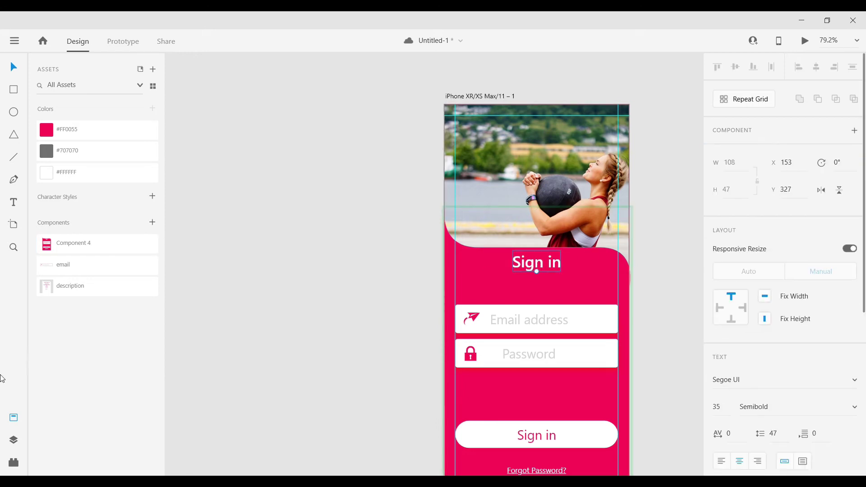
left_click(14, 440)
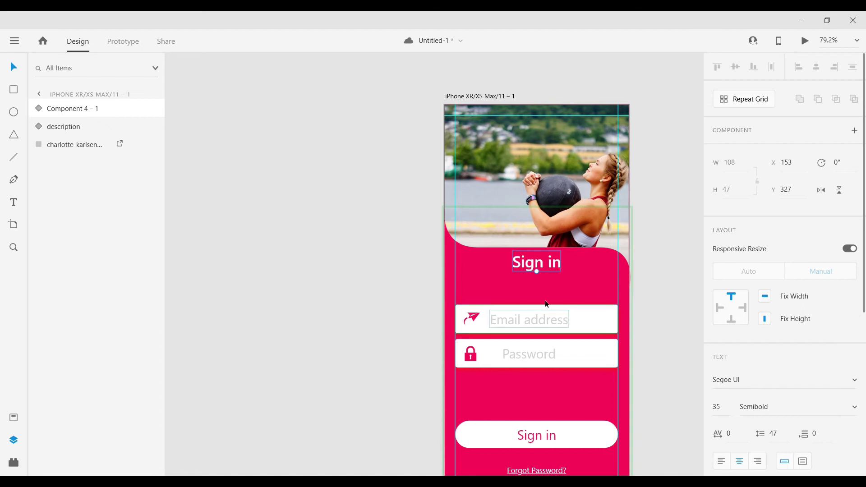
double_click(543, 266)
left_click(543, 264)
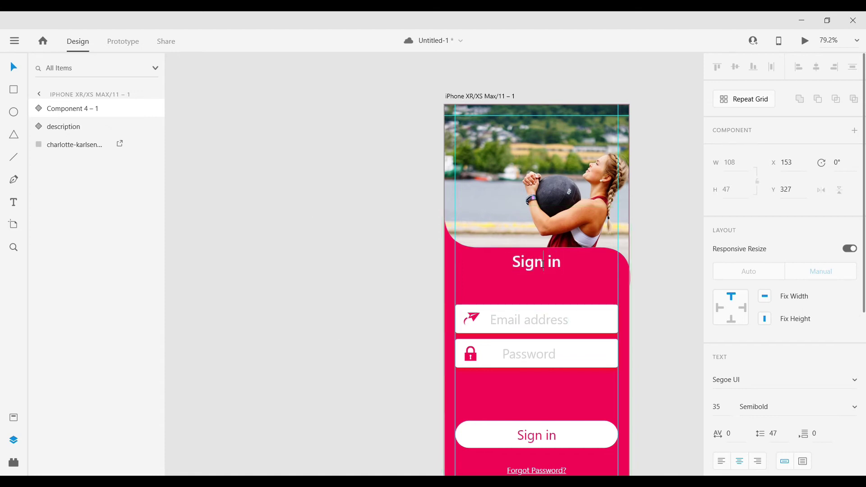
left_click_drag(536, 264, 568, 271)
- Reduce both "Sign in" heading copies to text size 29
left_click(479, 278)
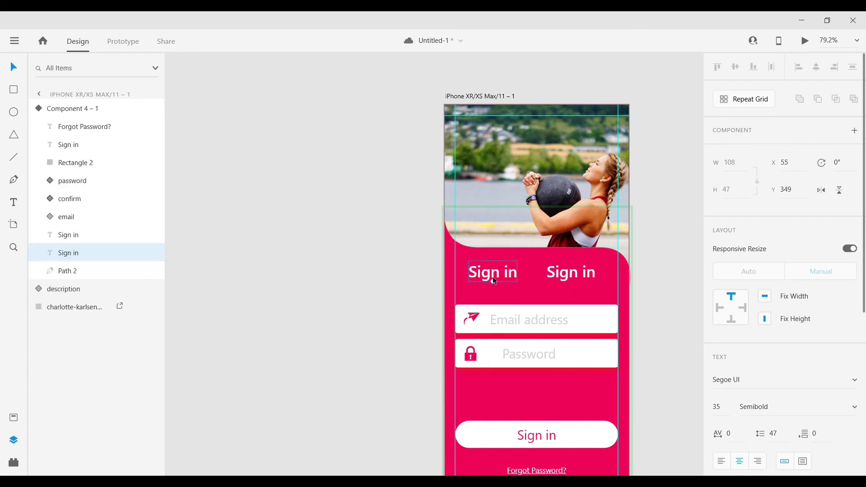
left_click_drag(494, 282, 495, 278)
left_click(572, 277)
left_click_drag(570, 282, 570, 278)
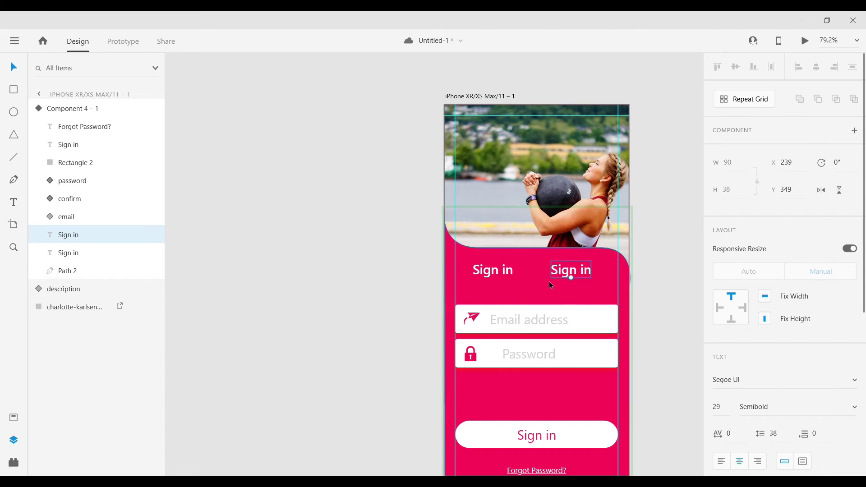
- Move both heading texts down to Y 378, just above the Email address field, and space them evenly
left_click_drag(505, 270, 490, 282)
left_click_drag(571, 270, 582, 286)
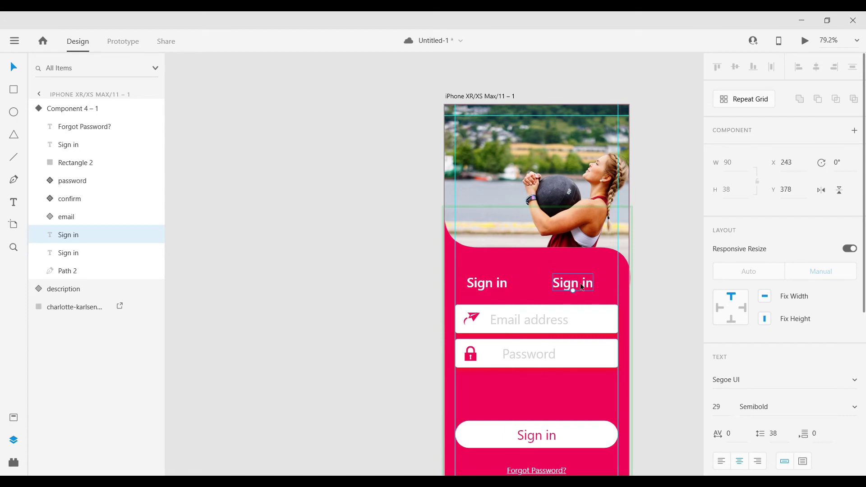
left_click_drag(492, 285, 496, 285)
- Change the wording of the right-hand heading copy to "Sign up"
left_click(576, 283)
double_click(592, 288)
left_click(589, 284)
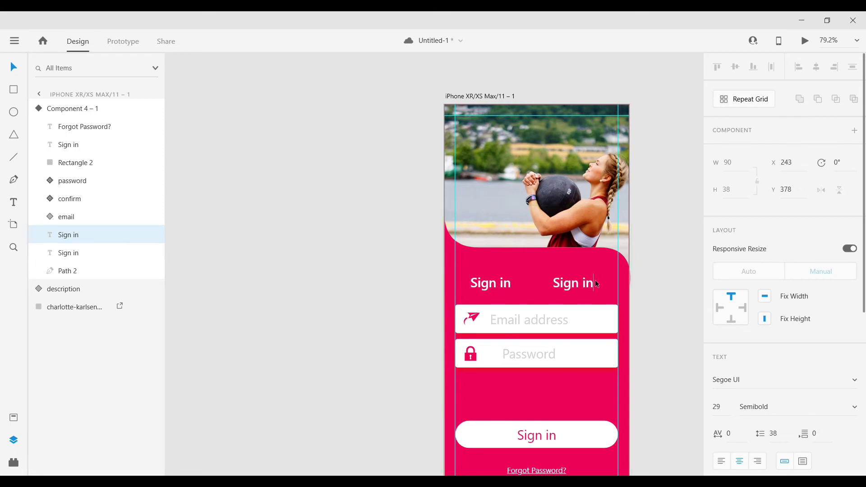
key("BackSpace")
key("BackSpace")
type("up")
key("Escape")
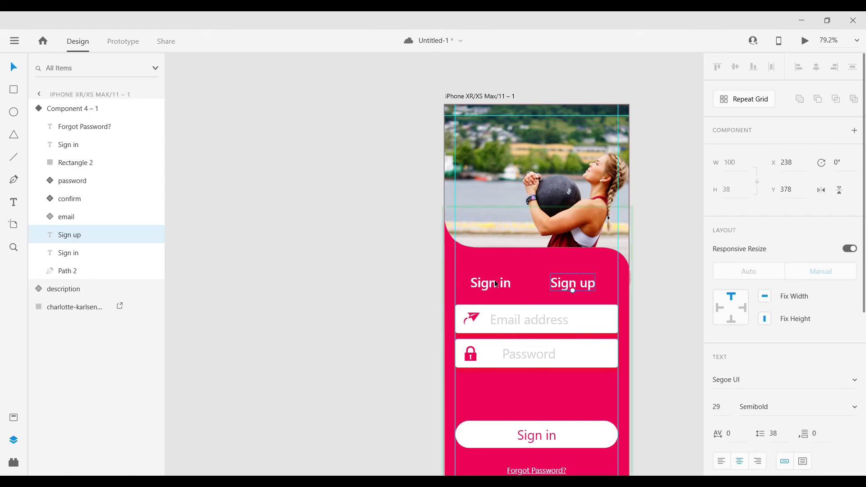
left_click(495, 283)
left_click(313, 273)
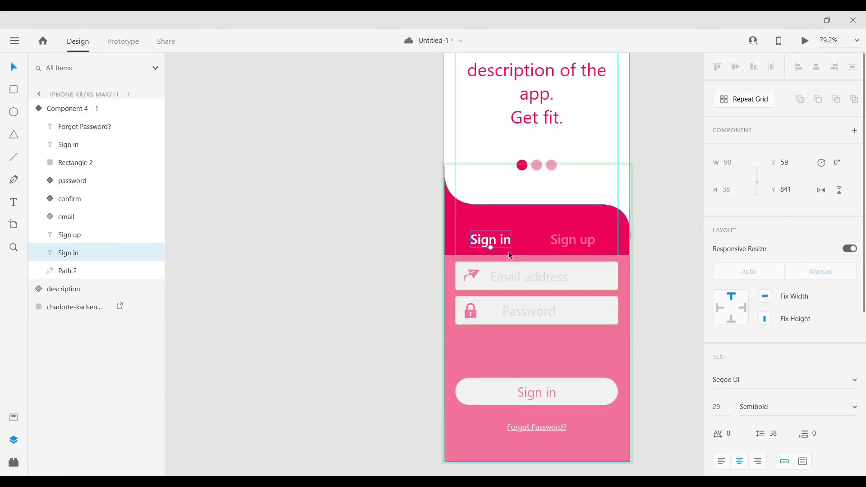
- Draw a horizontal line about 74 wide directly below the "Sign in" heading inside the component
left_click(13, 157)
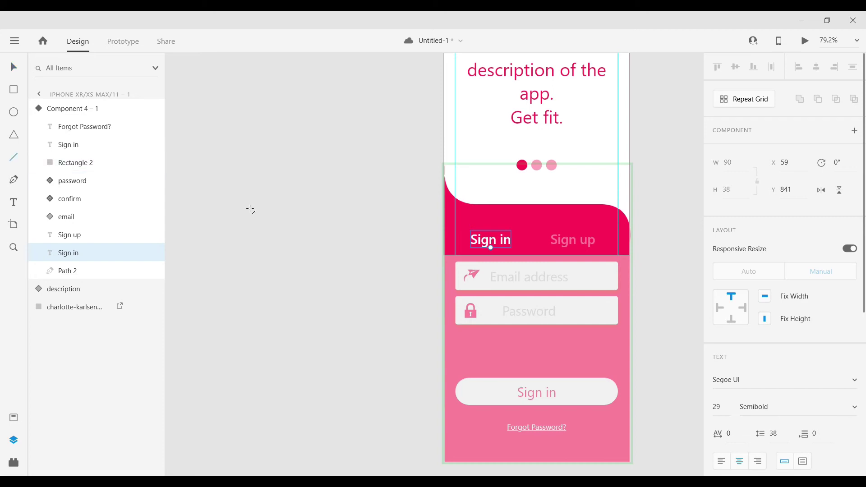
left_click(482, 252)
left_click_drag(482, 251, 507, 251)
left_click_drag(508, 251, 507, 251)
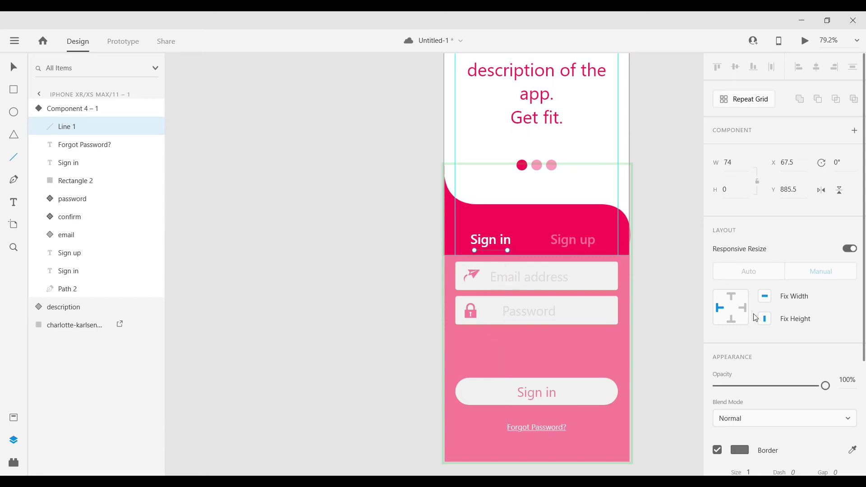
- Set the line's border size to 5 and its border colour to white
scroll(769, 364, "down", 4)
left_click(757, 315)
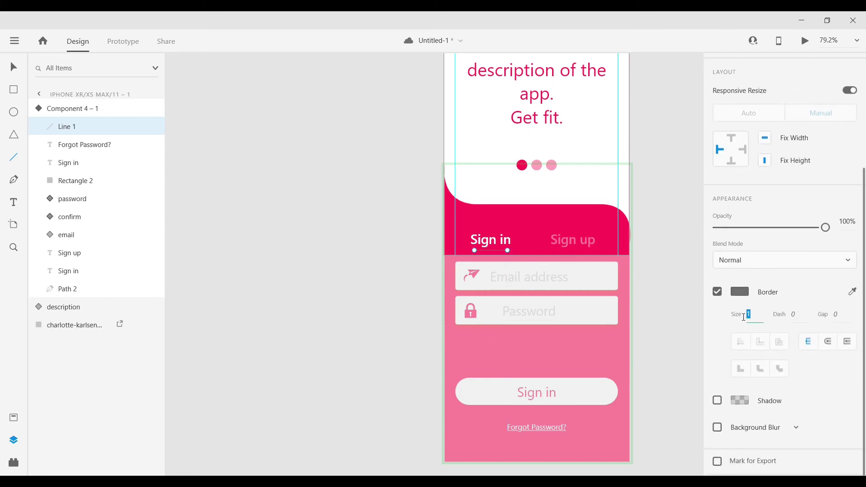
type("5")
key("Return")
left_click(739, 292)
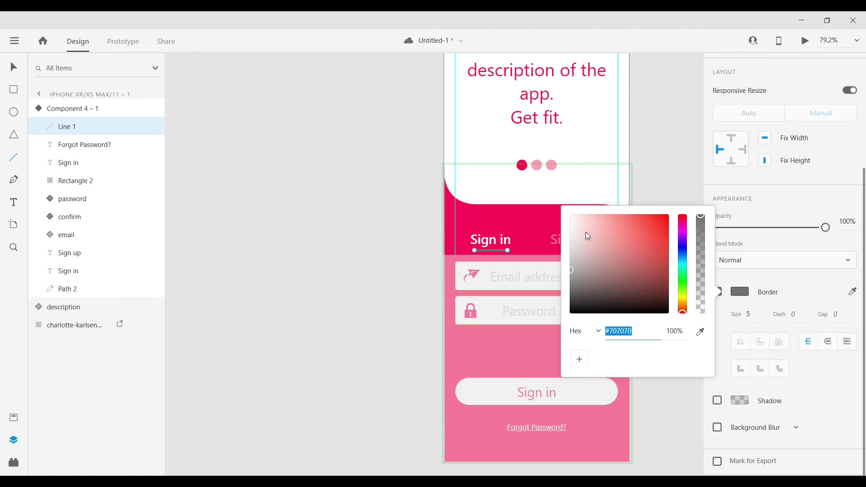
left_click_drag(587, 235, 551, 185)
left_click(317, 200)
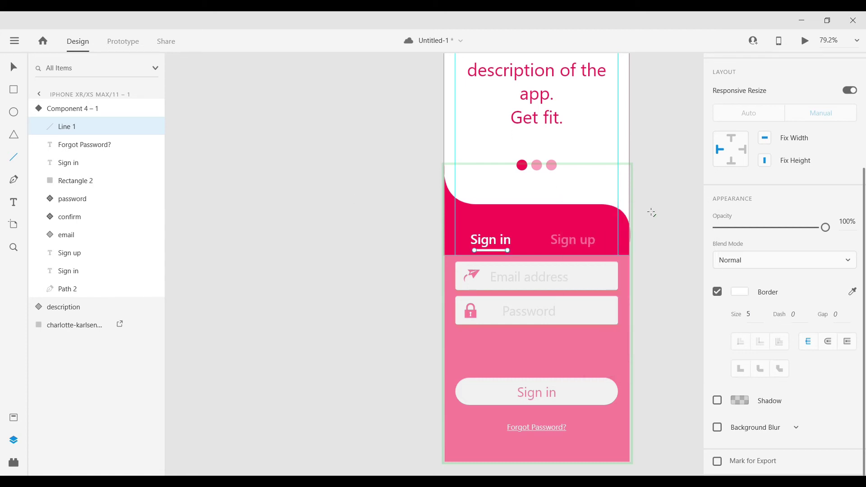
left_click(643, 189)
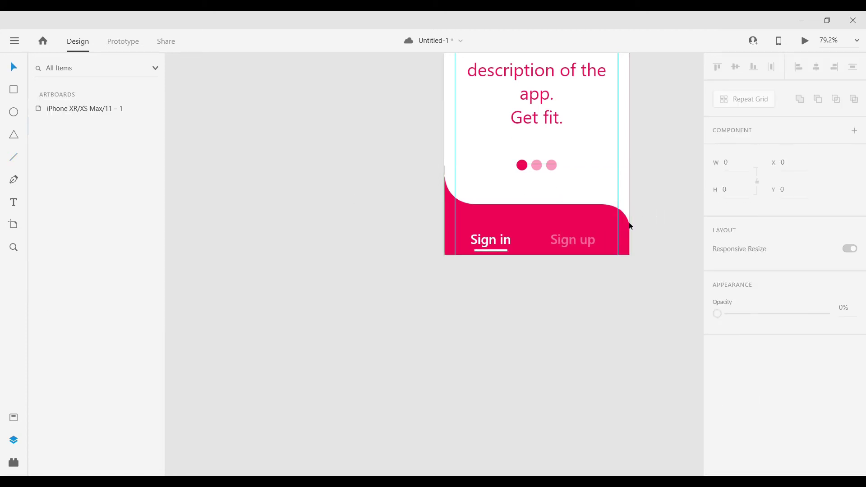
- Nudge the whole sign-in component slightly up and left to X -1.04, Y 691.07
left_click(575, 240)
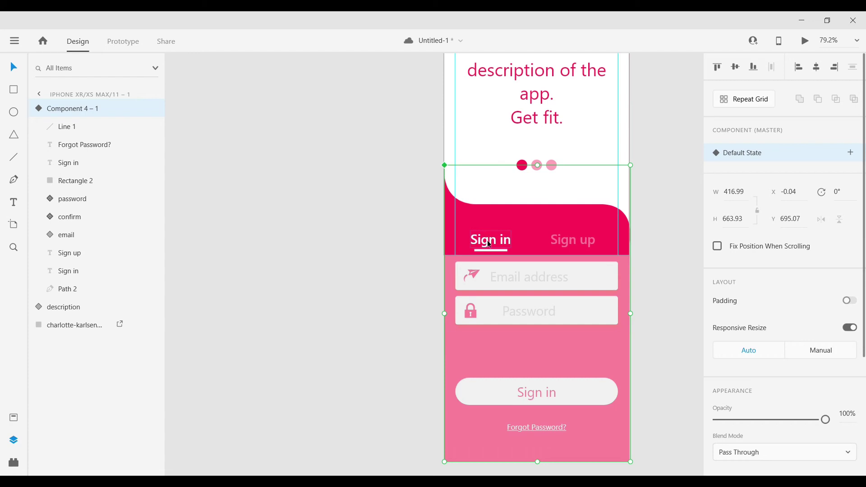
scroll(666, 243, "up", 1)
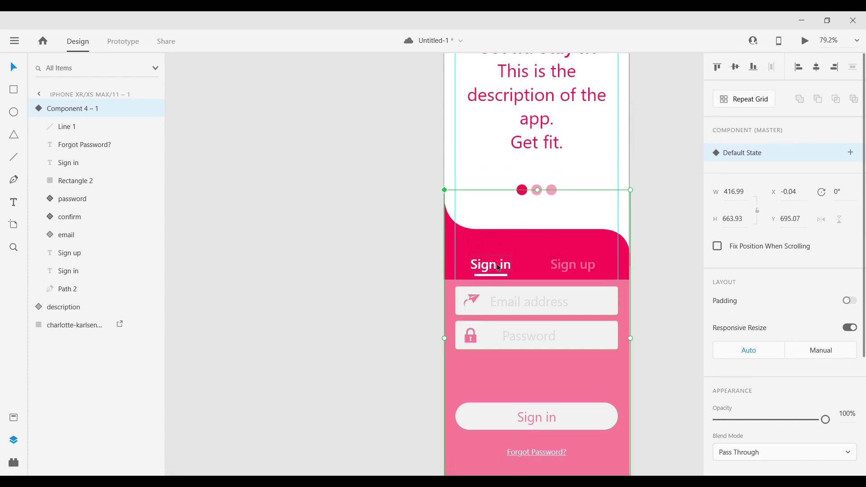
key("alt")
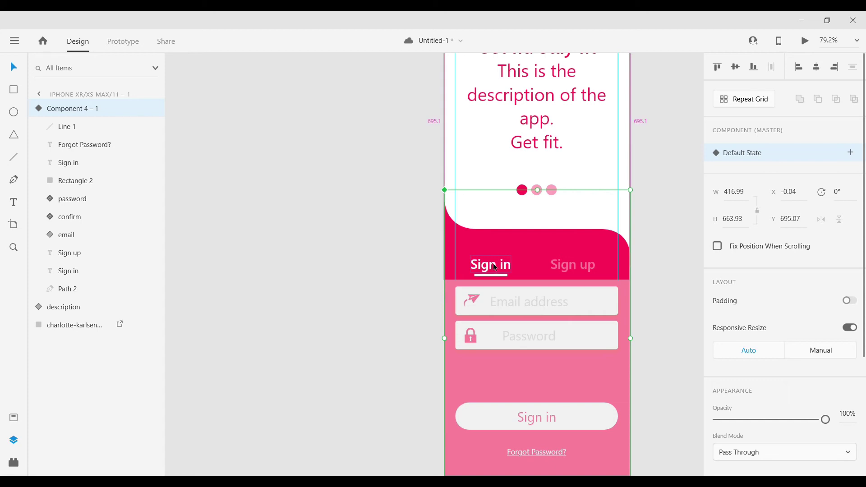
mouse_move(496, 267)
left_mouse_down()
mouse_move(506, 259)
mouse_move(492, 262)
left_mouse_up()
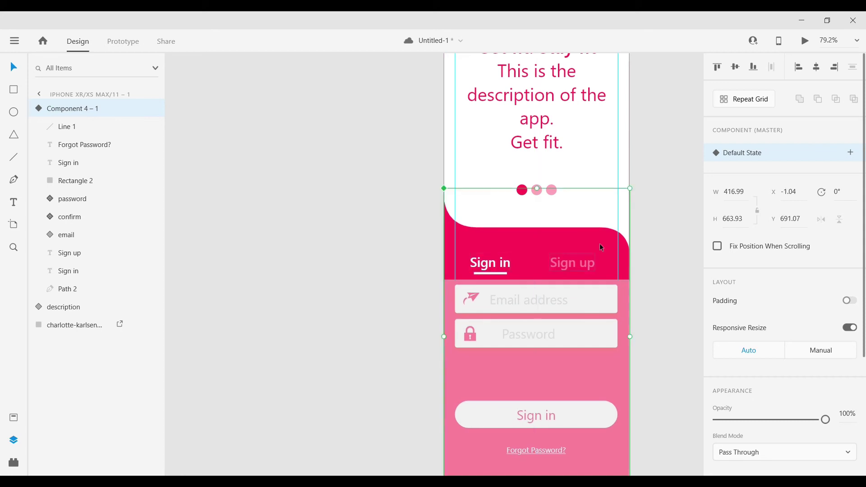
left_click(643, 226)
- Move the "Sign in" heading to X 162, Y 794, centred near the upper edge of the red shape
left_click(489, 260)
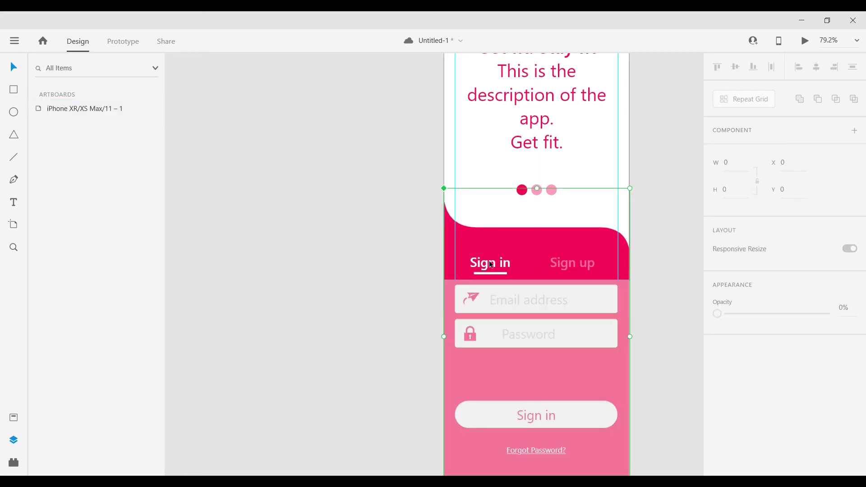
double_click(489, 261)
left_click_drag(495, 265, 538, 245)
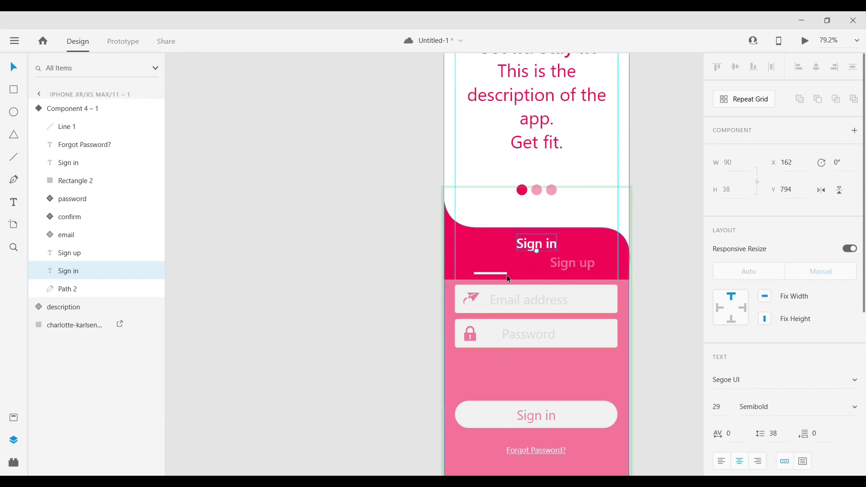
- Move the email and password fields together down to Y 953, aligned with the side guides
left_click(608, 295)
left_click(593, 338, "shift")
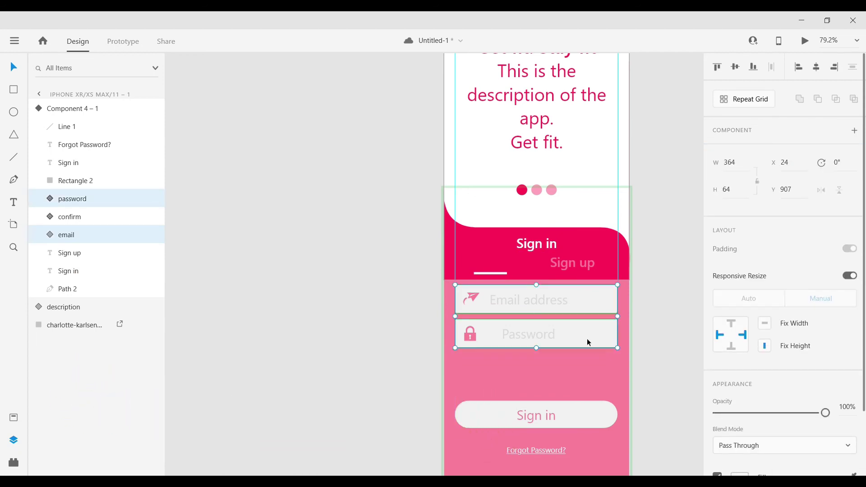
left_click_drag(579, 300, 580, 319)
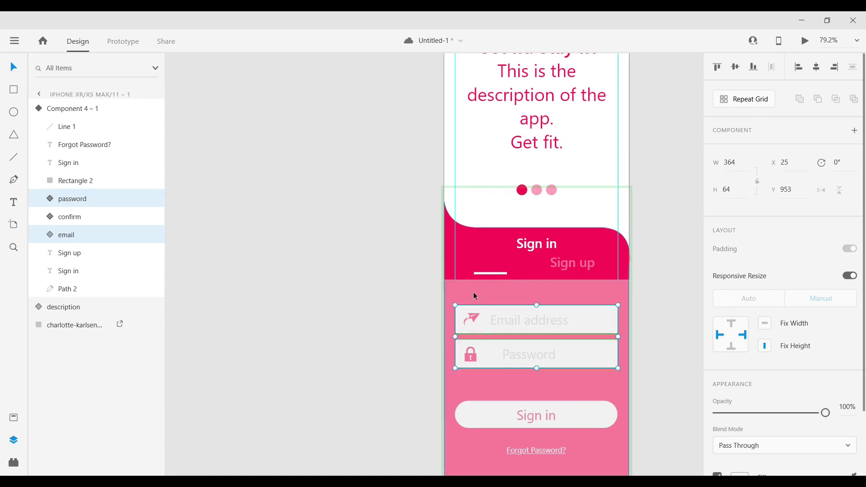
- Move the white line and the faded "Sign up" text down to just above the Email address field
left_click(491, 273)
left_click_drag(492, 276, 487, 298)
left_click_drag(575, 264, 578, 288)
left_click(657, 243)
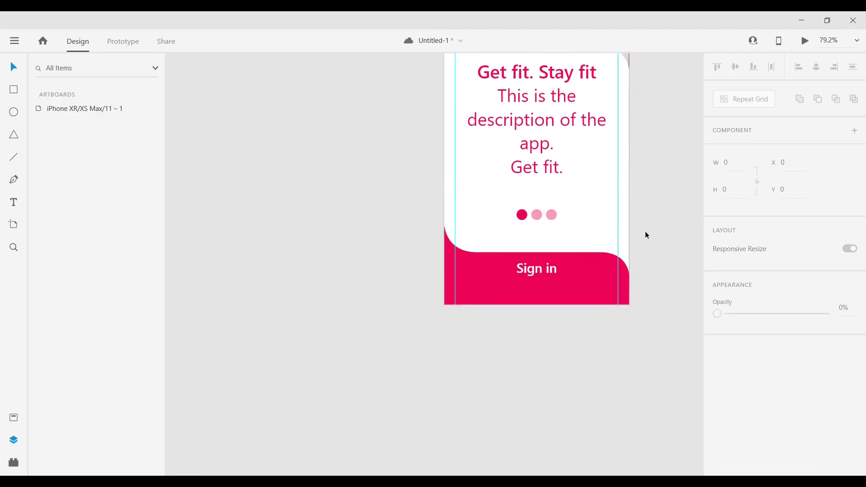
- Open the preview of the screen and close it again
scroll(646, 234, "up", 1)
left_click(805, 40)
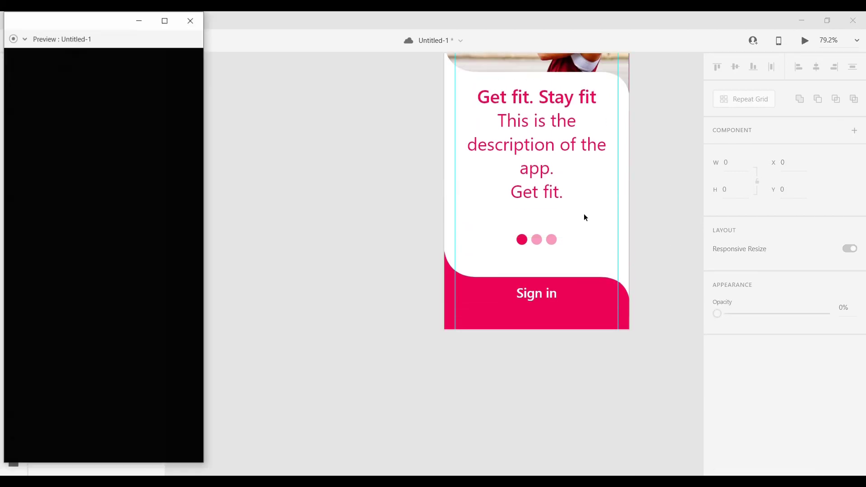
left_click(190, 21)
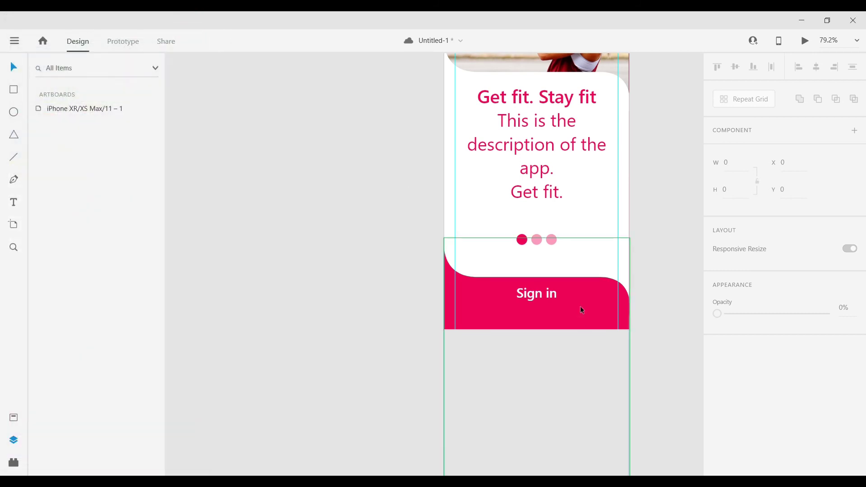
- Add a new state named "Sign in" to the sign-in form component
left_click(561, 306)
scroll(564, 307, "down", 1)
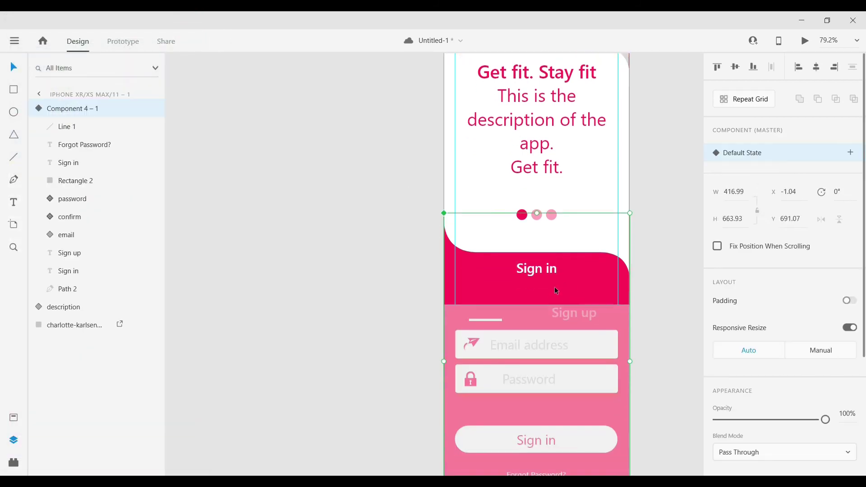
scroll(559, 298, "down", 1)
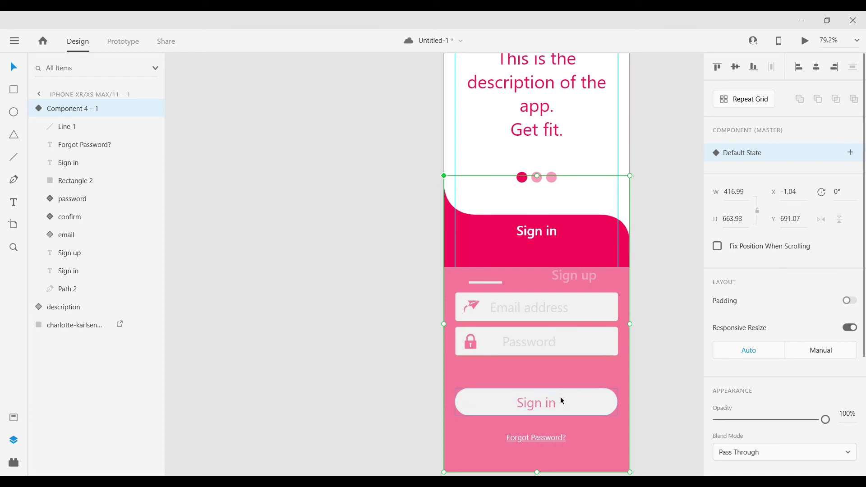
scroll(560, 396, "up", 2)
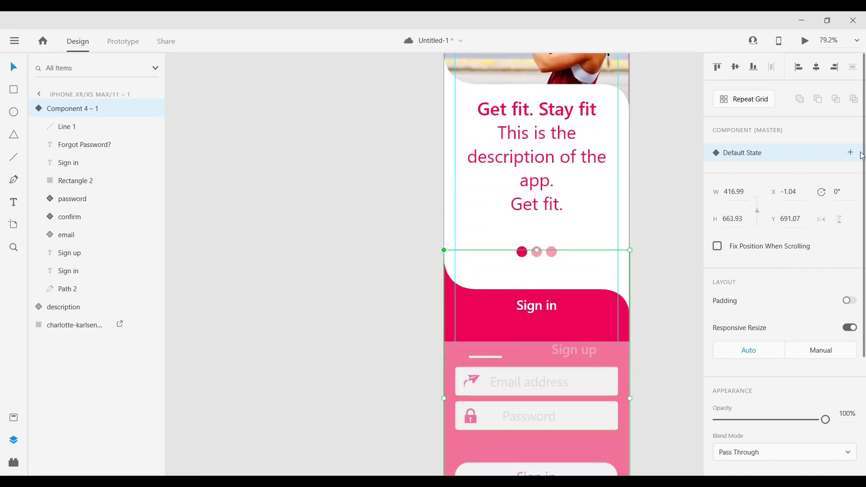
left_click(852, 153)
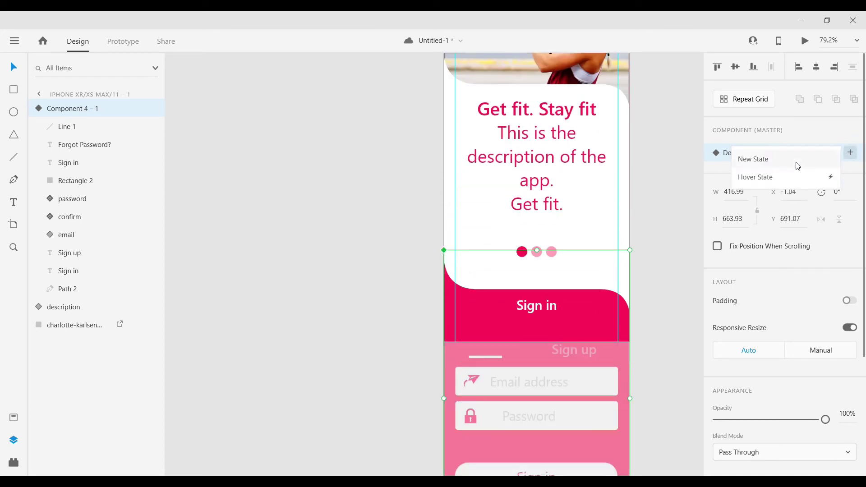
left_click(770, 174)
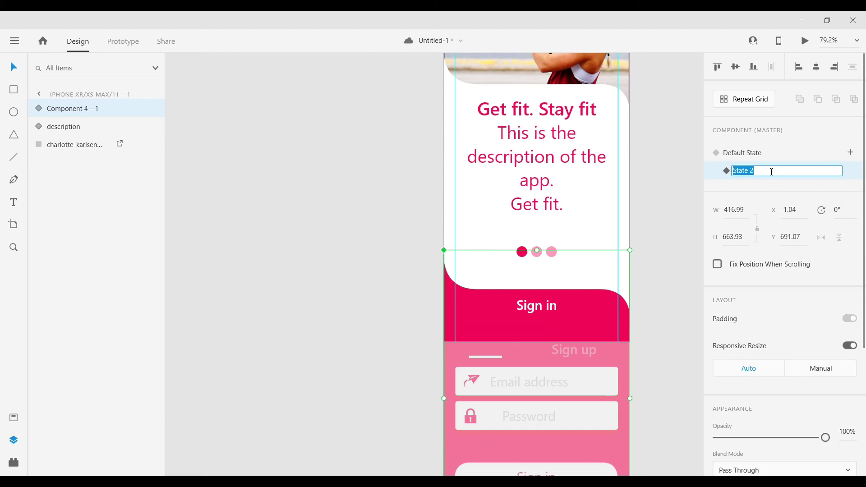
type("Sign in")
key("Return")
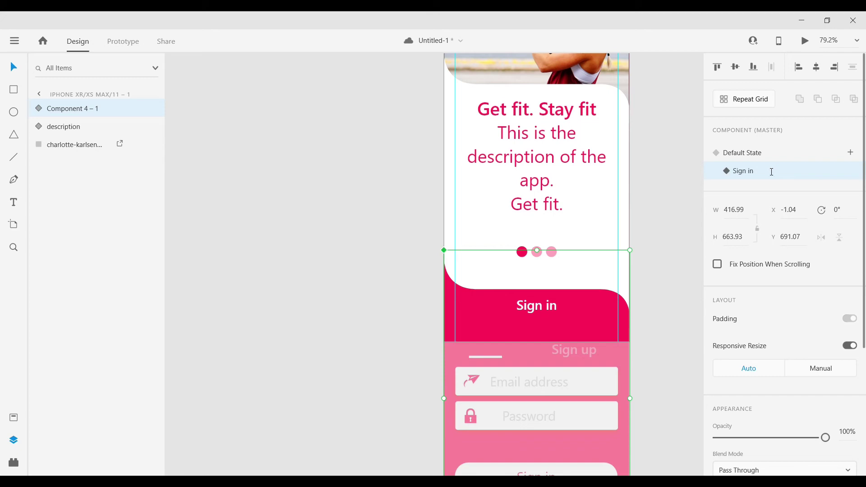
- Move all the layers inside the form component up together to Y 232.07, so the red shape meets the photo's curved lower edge
left_click(38, 108)
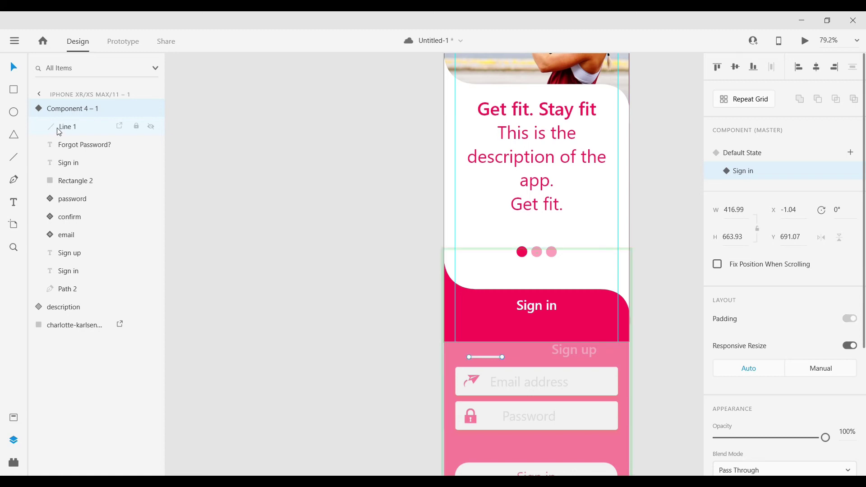
left_click(63, 127)
left_click(93, 289, "shift")
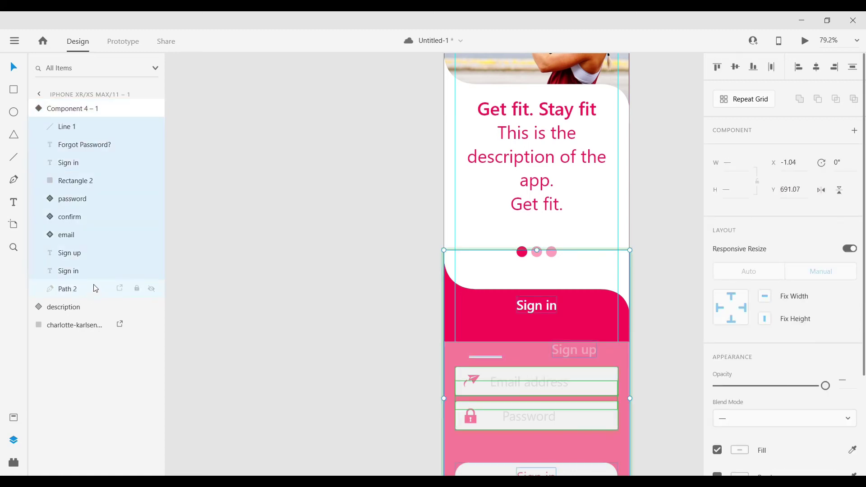
left_click_drag(590, 307, 593, 106)
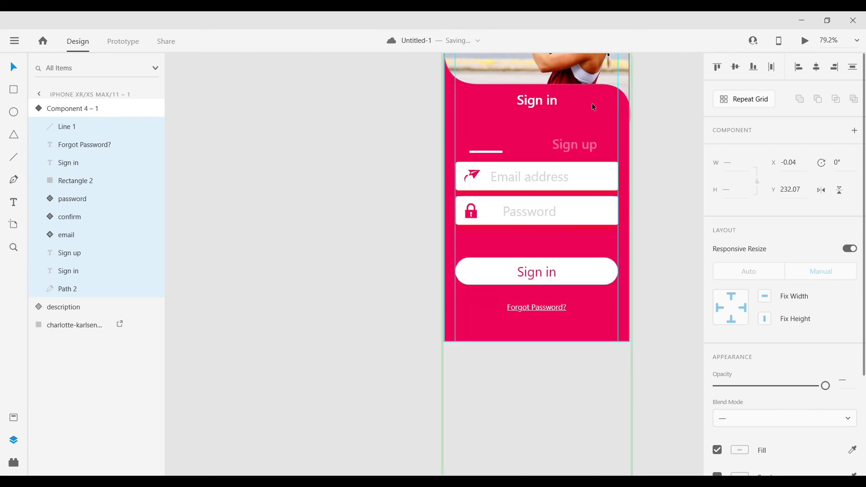
scroll(605, 239, "up", 2)
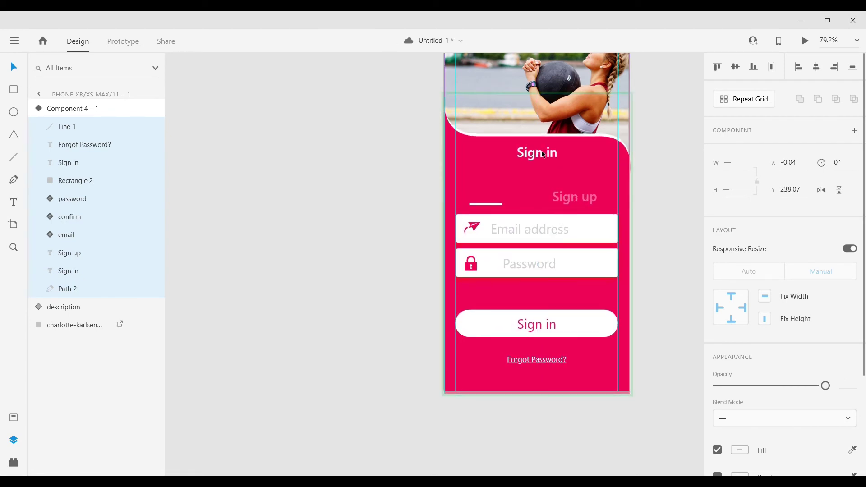
left_click(669, 188)
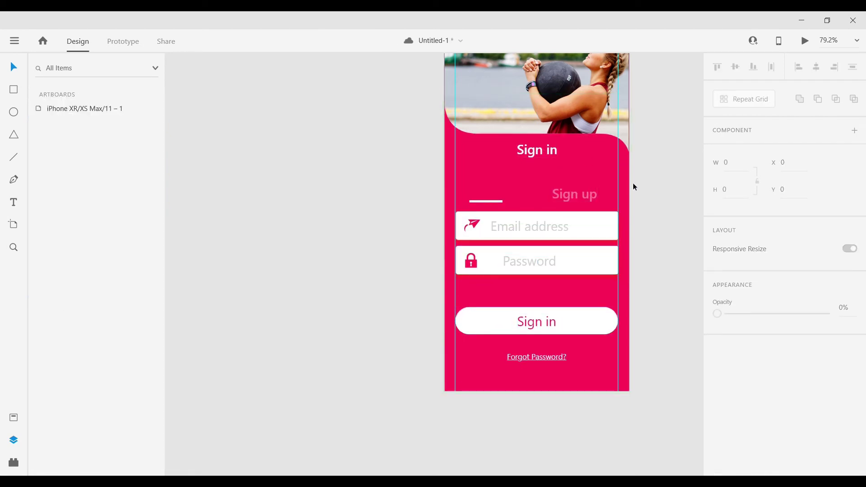
- Move the "Sign in" heading to X 51, Y 424 above the white line and level the faded "Sign up" text with it
double_click(539, 154)
left_click_drag(540, 153, 490, 190)
left_click_drag(579, 199, 578, 192)
left_click(674, 194)
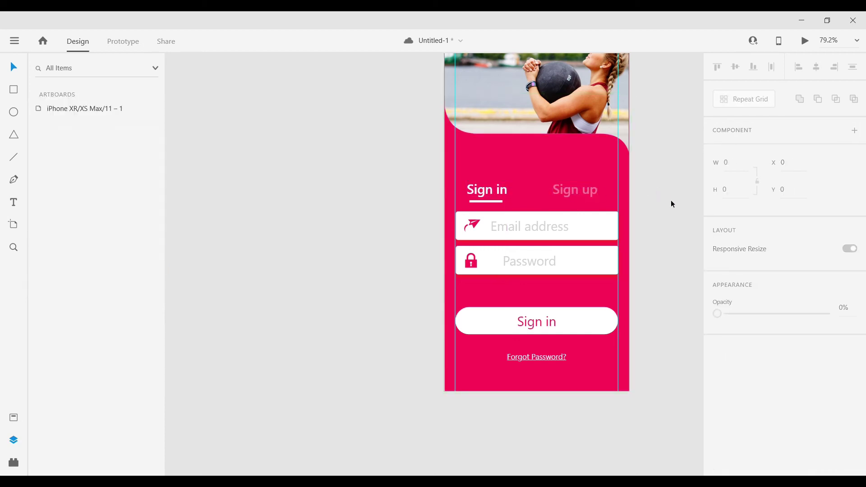
- Add another new state named "Sign up" to the form component
left_click(555, 171)
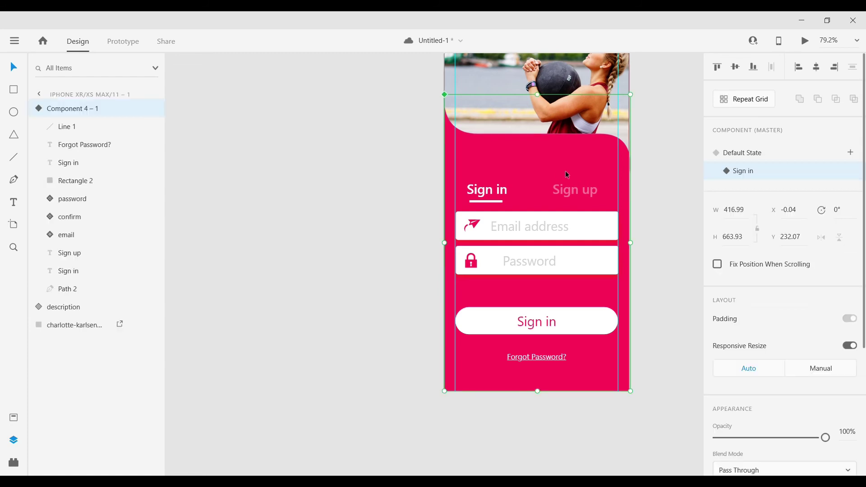
left_click(851, 152)
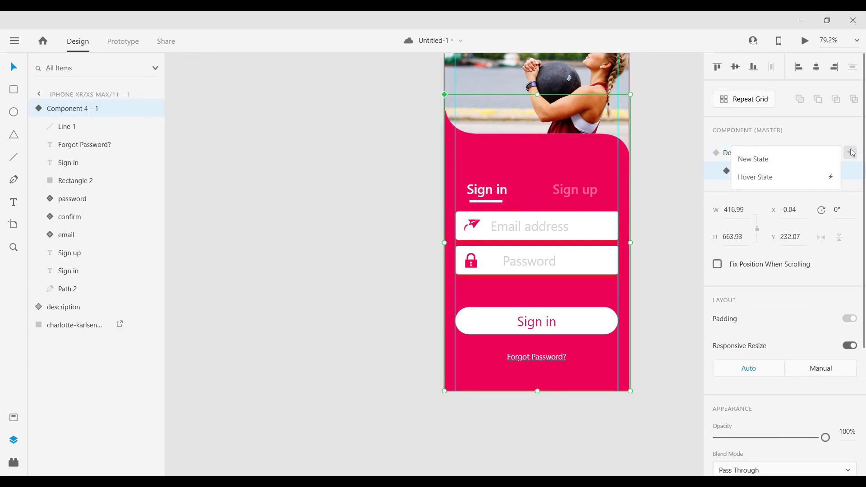
left_click(770, 164)
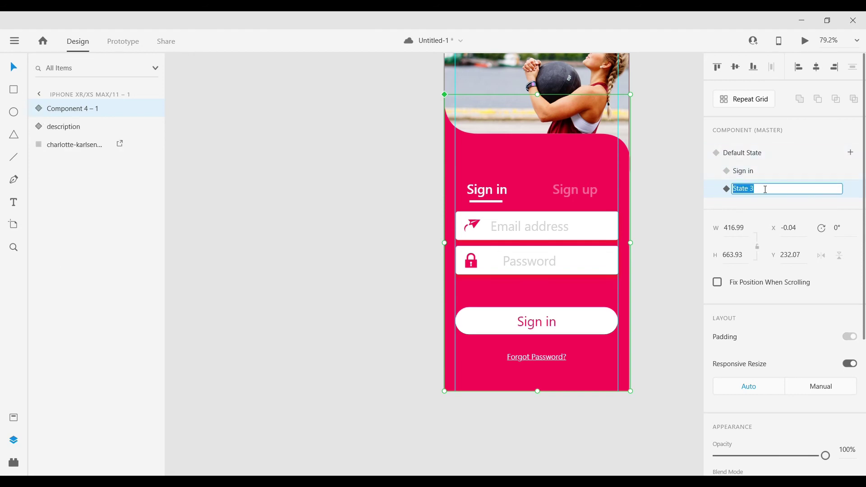
type("Sign up")
key("Return")
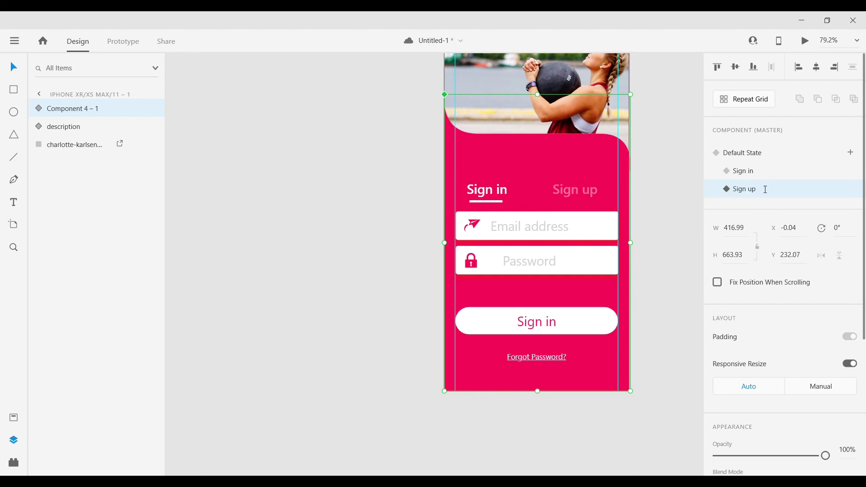
- Set the opacity of the "Sign in" tab text to 40% in the Sign up state
double_click(484, 190)
scroll(809, 377, "down", 5)
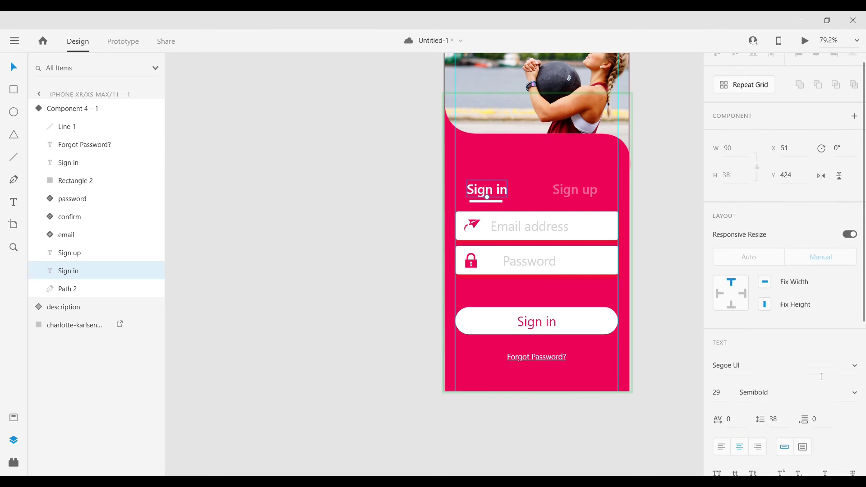
left_click(851, 411)
type("40")
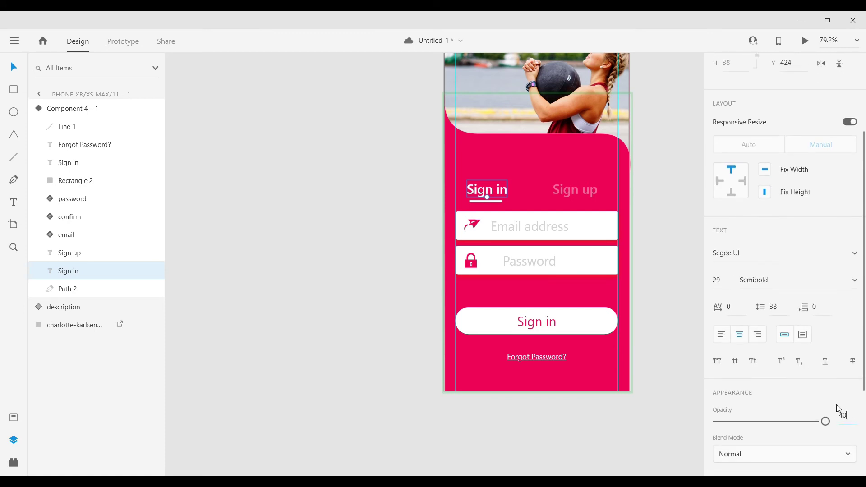
key("Return")
- Set the "Sign up" tab text's opacity to 100% and move the white line beneath it
left_click(586, 191)
double_click(586, 191)
left_click(582, 190)
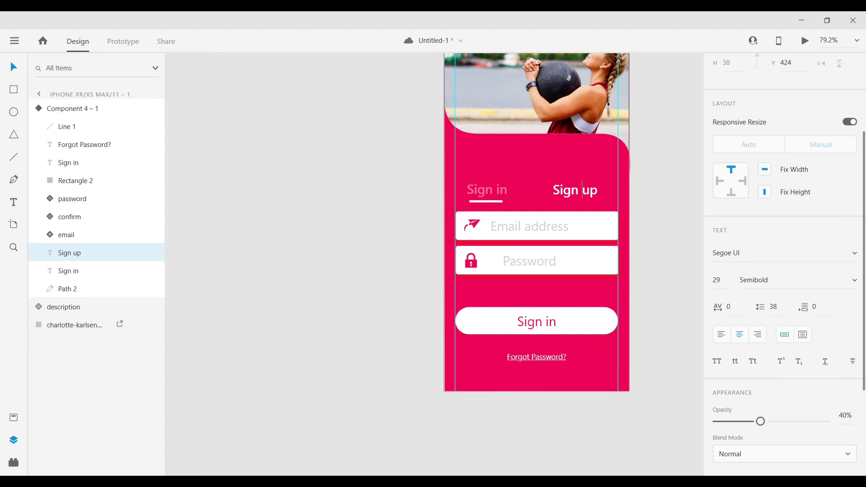
key("Escape")
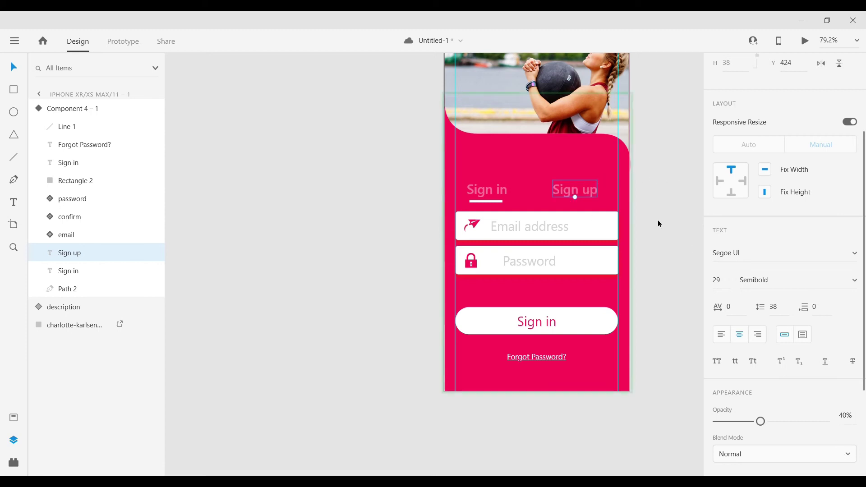
left_click(845, 416)
type("100")
key("Return")
left_click_drag(480, 202, 580, 203)
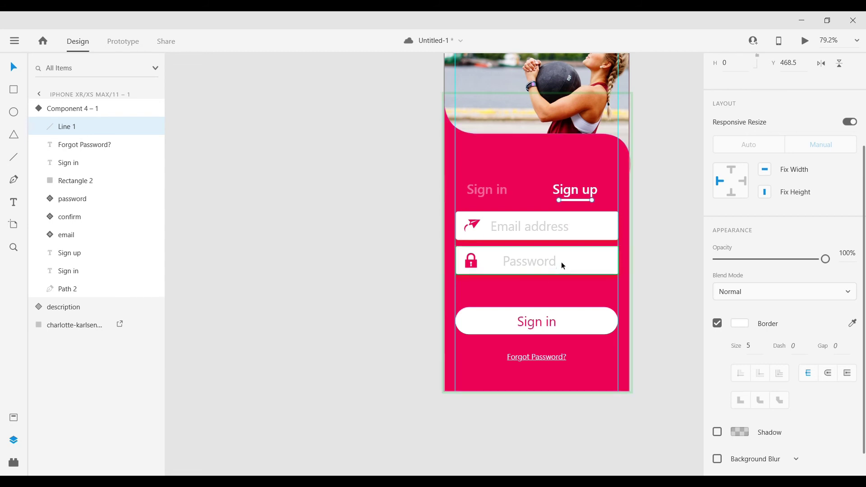
- Move the hidden confirm password field down to Y 647, below the Password field, and set its opacity to 100%
left_click(578, 271)
left_click(81, 218)
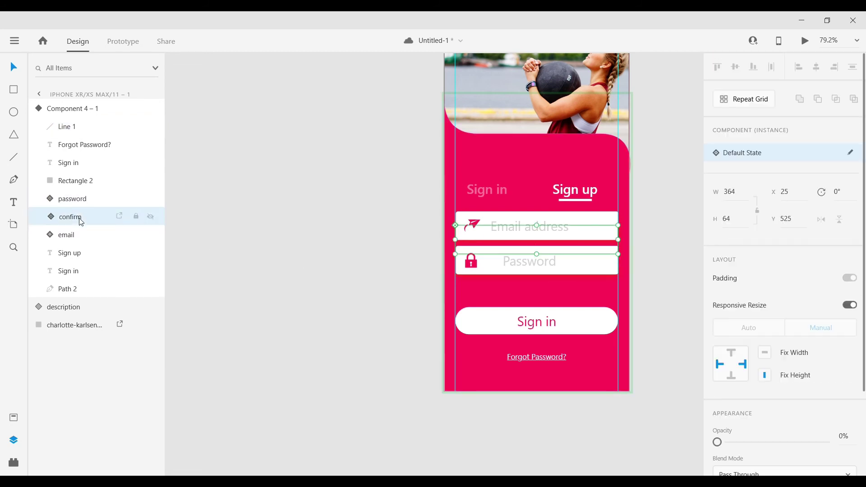
scroll(850, 377, "down", 3)
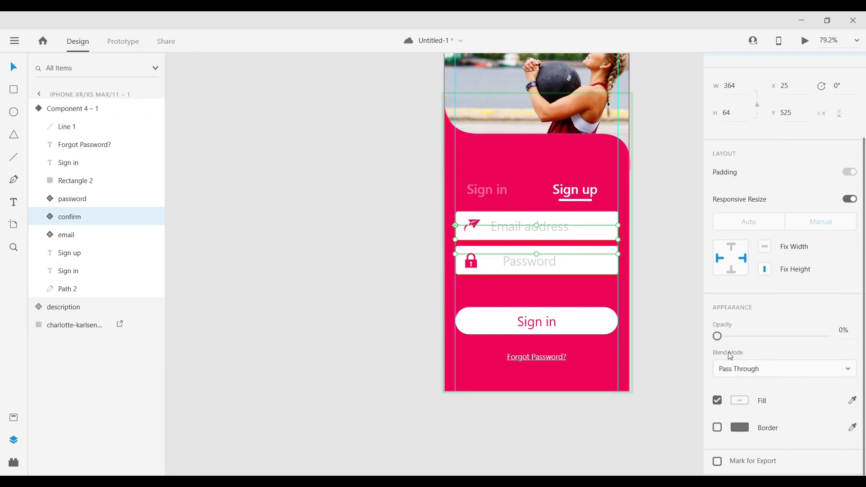
key("shift+Down")
key("shift+Down")
key("shift+Down")
key("Down")
key("Down")
key("Down")
key("Down")
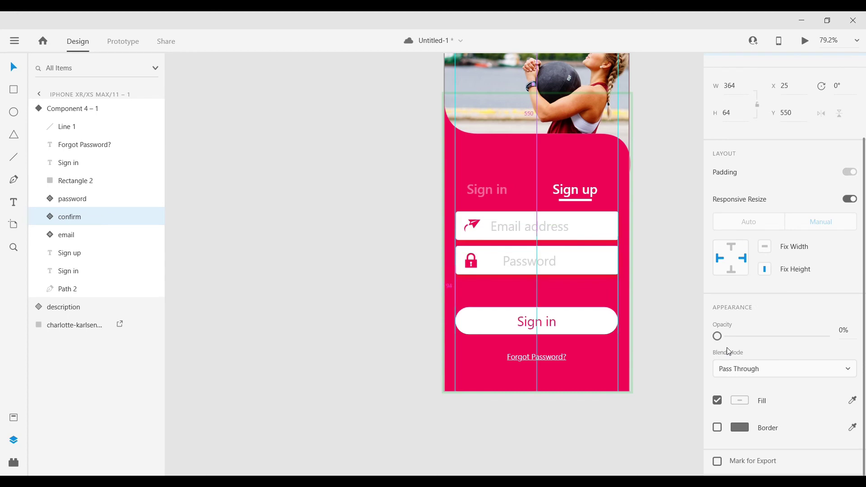
key("shift+Down")
key("shift+Down")
key("shift+Down")
key("shift+Down")
key("shift+Down")
key("shift+Down")
key("Down")
key("Down")
key("Down")
key("shift+Down")
key("Down")
key("Down")
left_click_drag(717, 336, 829, 337)
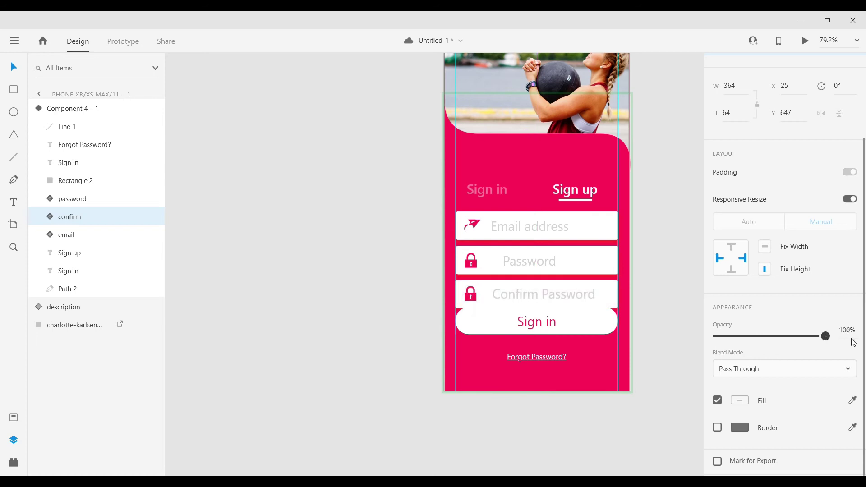
- Move the white button with its label down to Y 730 and nudge the Confirm Password field into even spacing above it
left_click(589, 324)
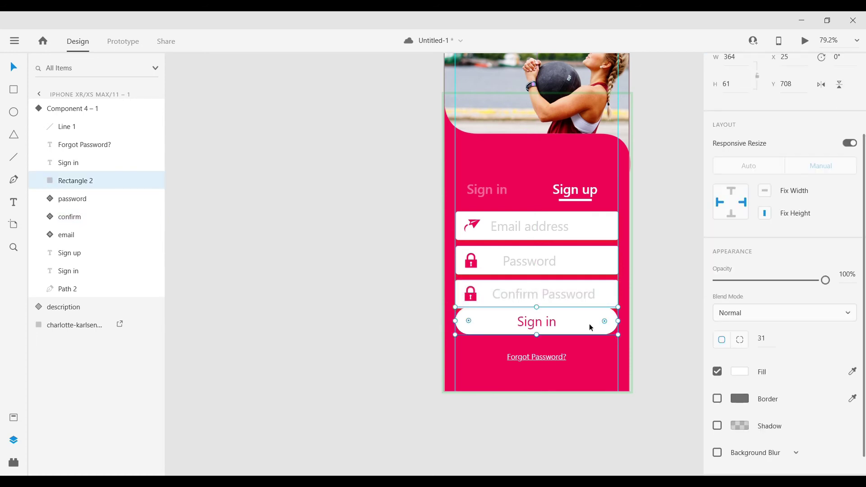
key("Down")
key("Down")
key("Down")
key("Down")
key("Down")
key("Down")
key("Down")
left_click(545, 326)
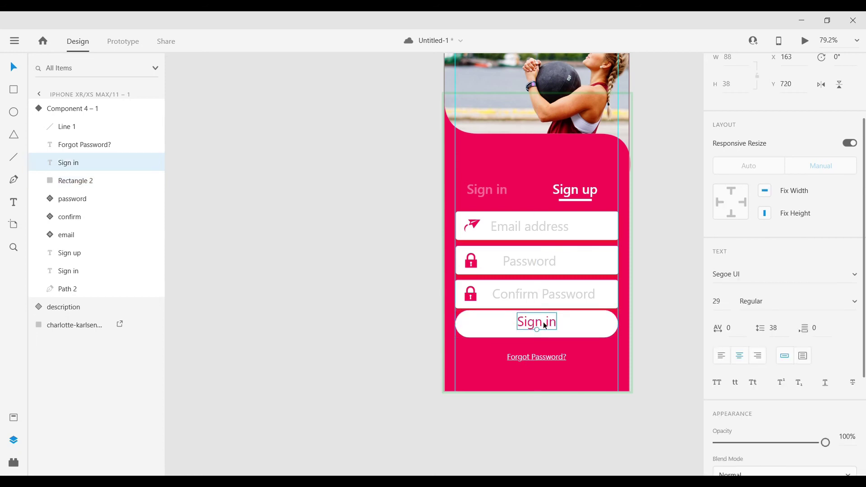
left_click(588, 320, "shift")
left_click_drag(589, 319, 588, 326)
left_click(599, 289)
left_click_drag(601, 296, 599, 295)
left_click(586, 331)
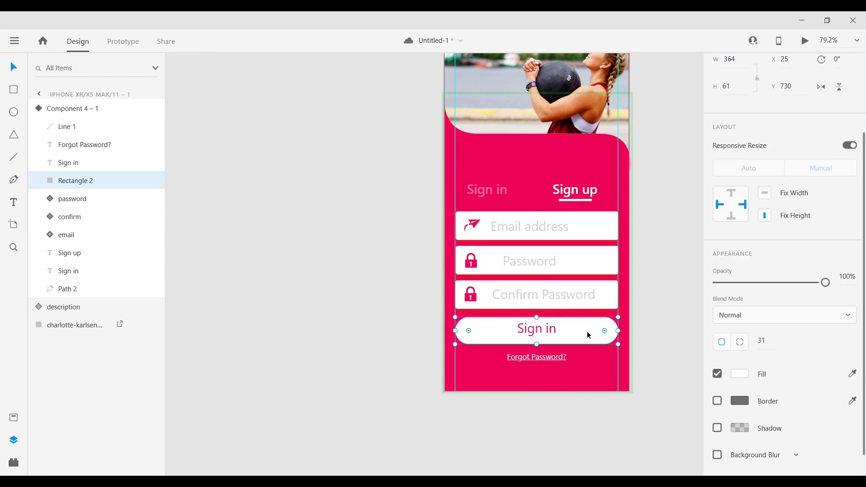
- Centre the label on the white button and change its text to "Sign up"
left_click(548, 331)
left_click_drag(547, 328, 549, 331)
double_click(554, 333)
left_click(555, 332)
key("BackSpace")
key("BackSpace")
type("up")
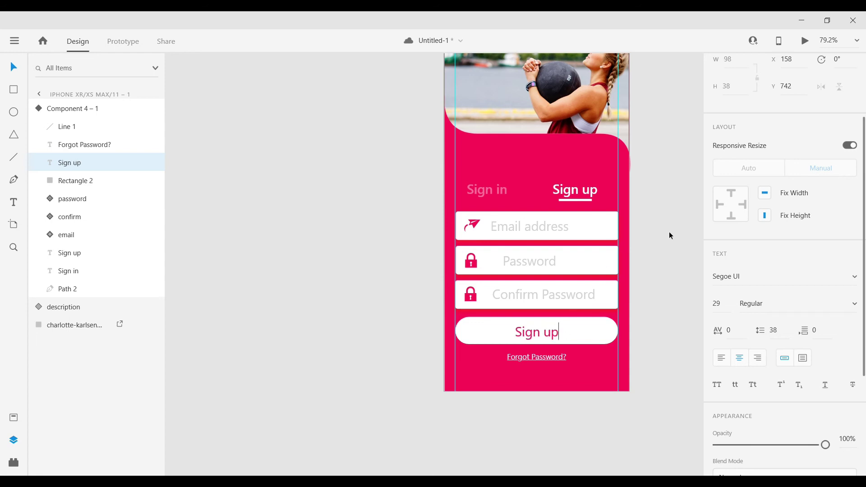
key("Escape")
- Switch the form component between its Default, Sign in and Sign up states to compare their layouts
scroll(683, 200, "up", 1)
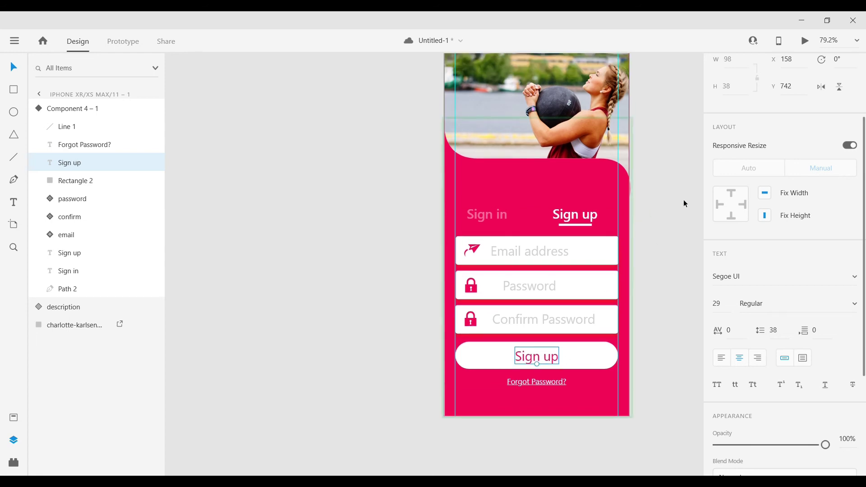
left_click(597, 182)
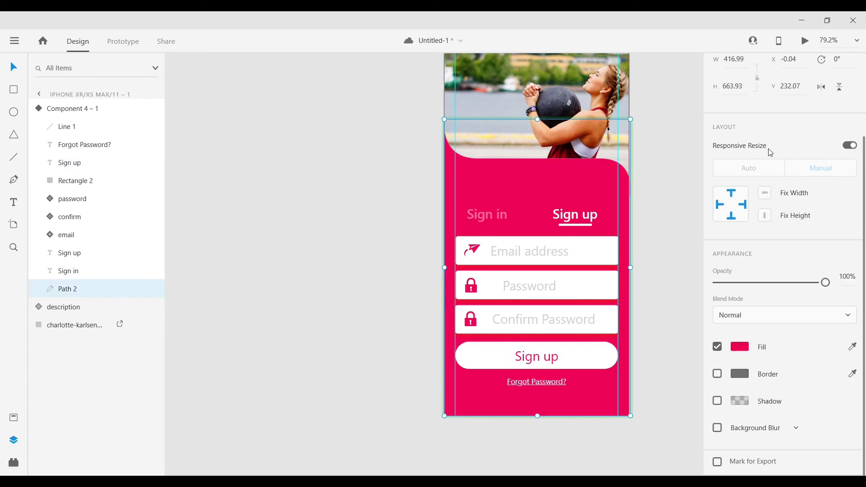
scroll(776, 150, "up", 2)
scroll(792, 154, "up", 2)
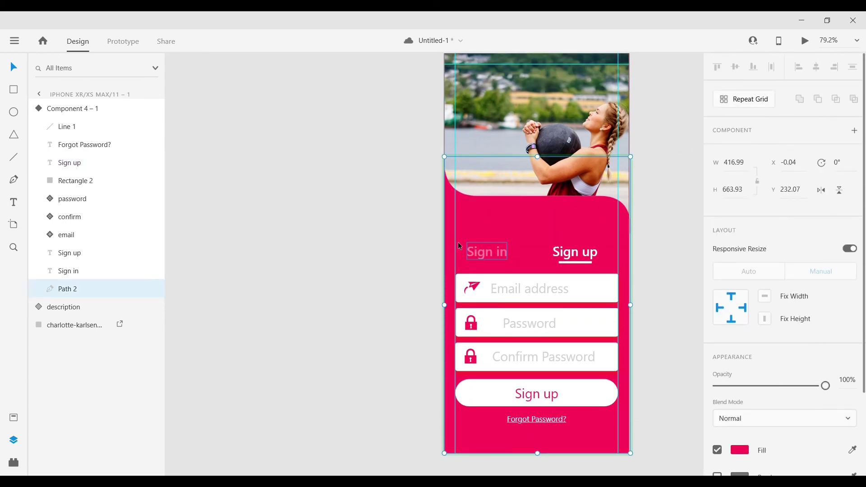
left_click(69, 113)
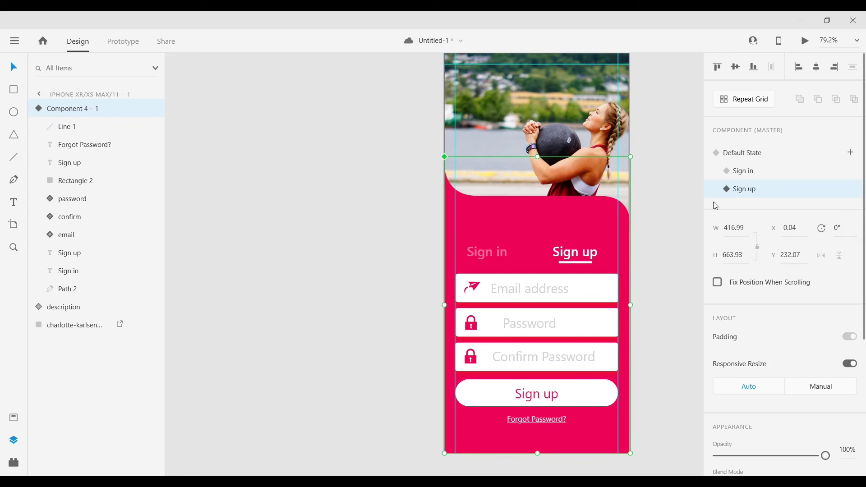
left_click(745, 171)
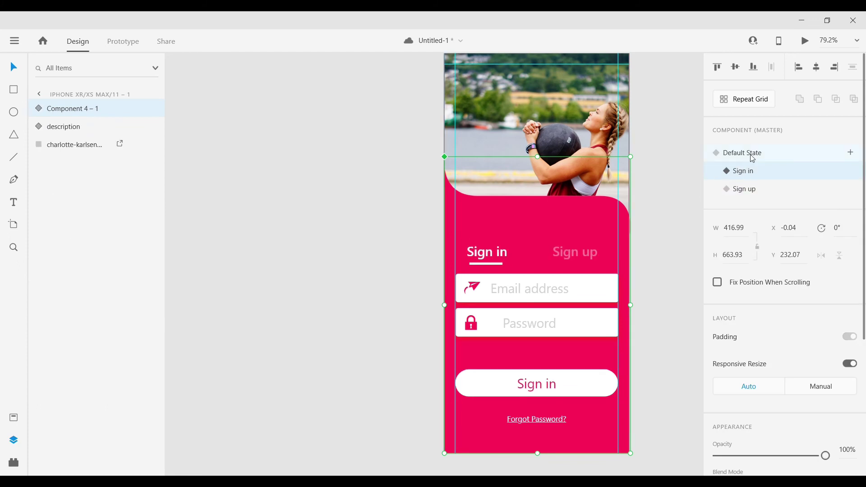
left_click(751, 157)
left_click(752, 171)
left_click(754, 189)
left_click(752, 175)
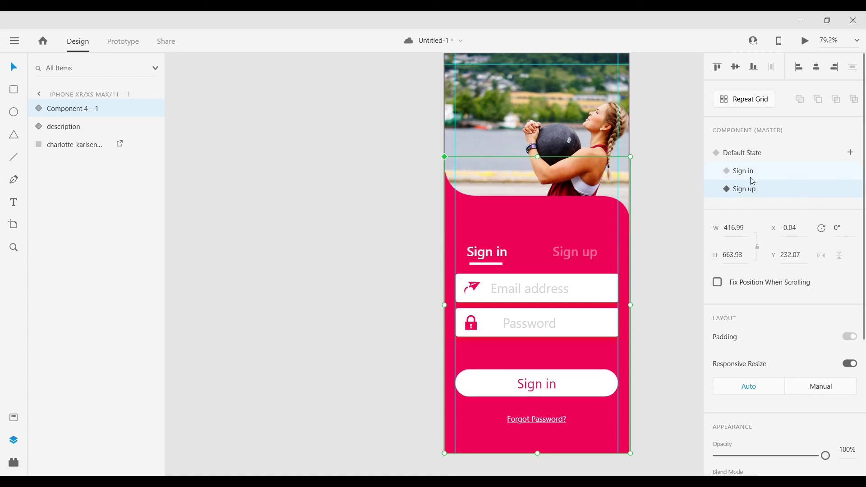
- In the Default State, link the "Sign in" label on tap to the Sign in state with Auto-Animate and a 0.4 s duration
left_click(739, 157)
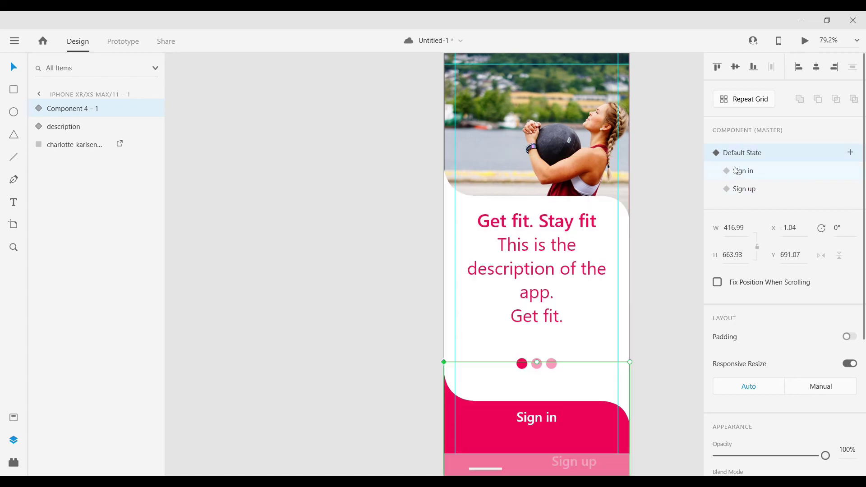
left_click(125, 45)
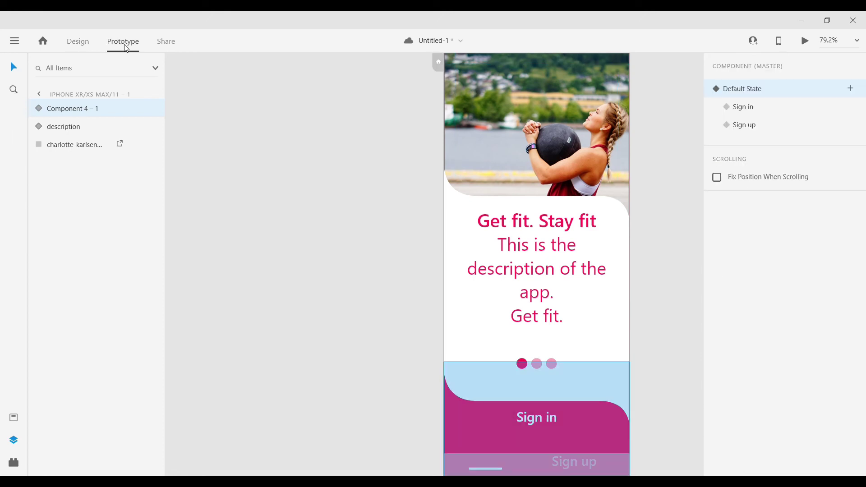
double_click(532, 418)
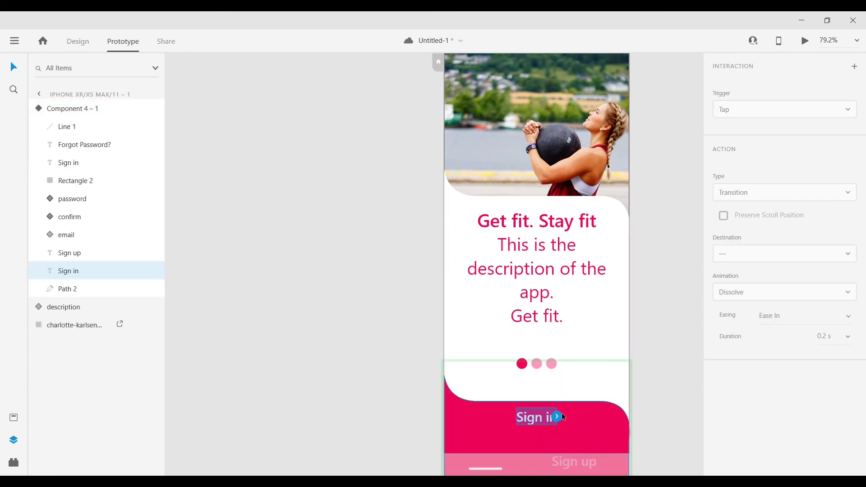
left_click_drag(557, 417, 590, 394)
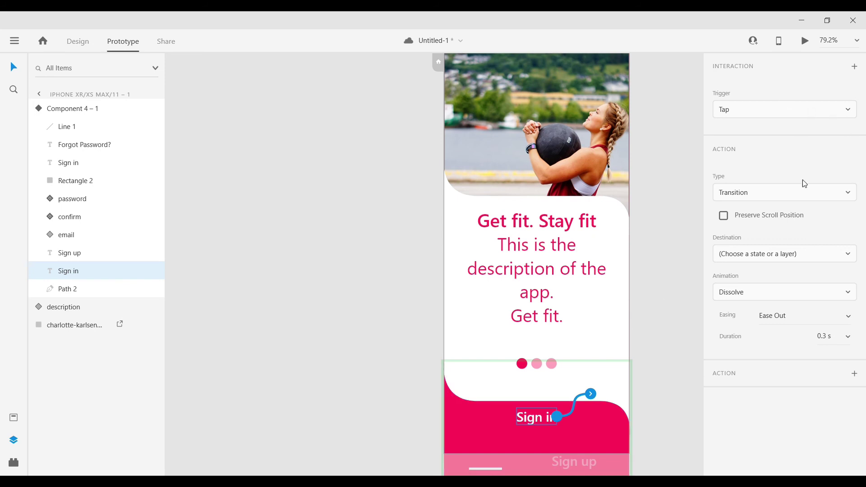
left_click(820, 260)
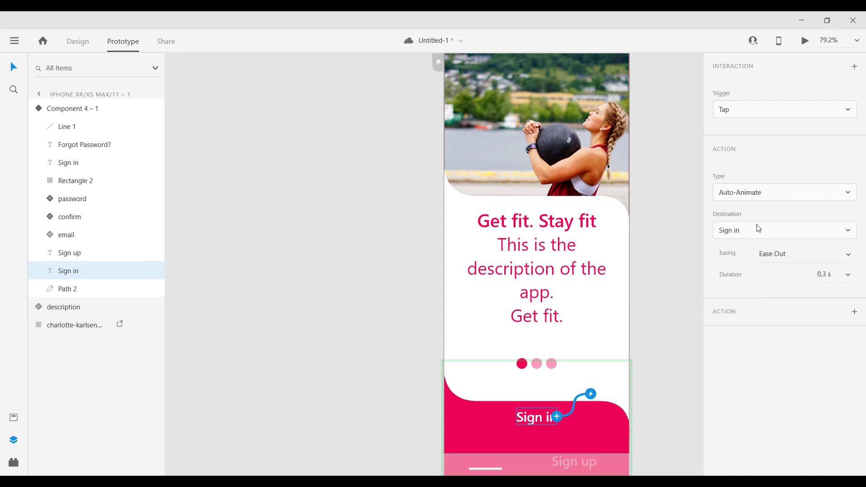
left_click(847, 276)
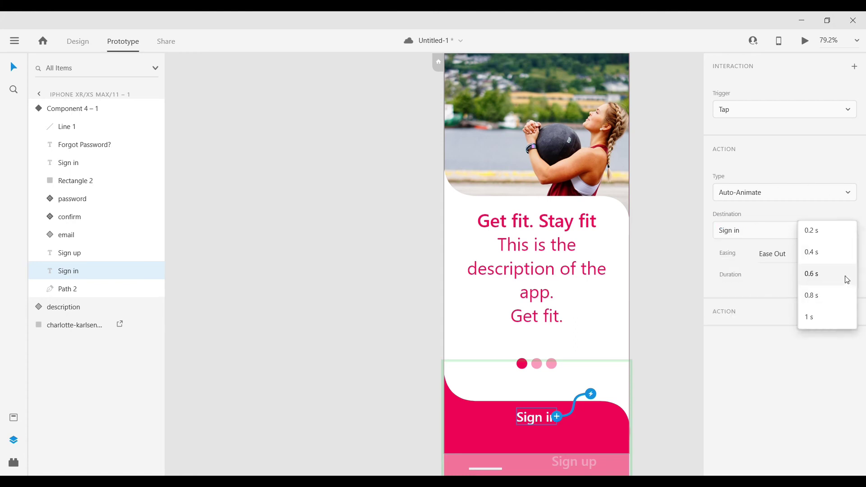
left_click(819, 255)
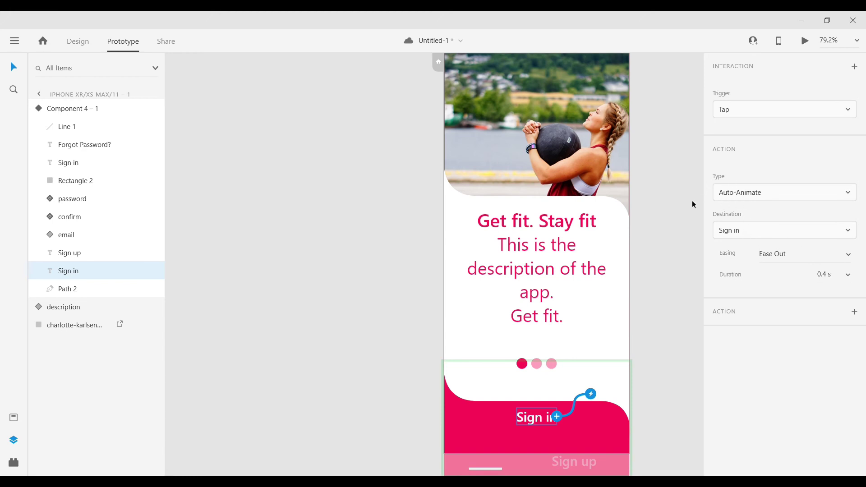
scroll(691, 200, "down", 3)
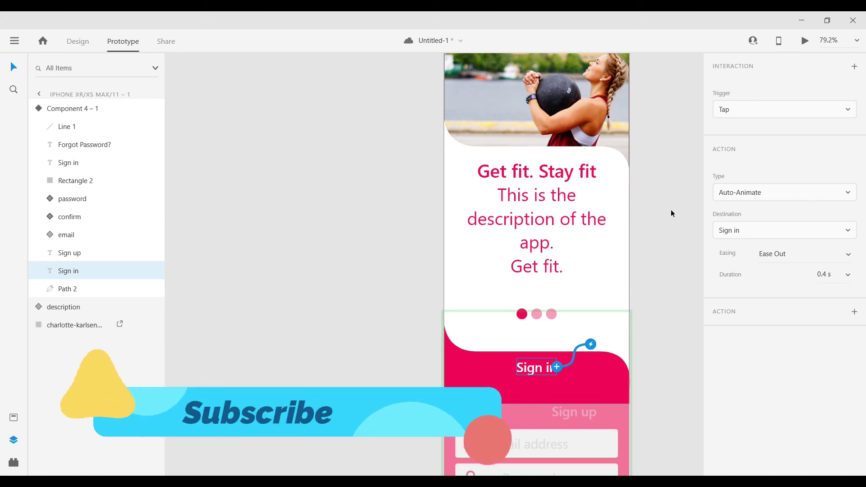
scroll(671, 209, "up", 2)
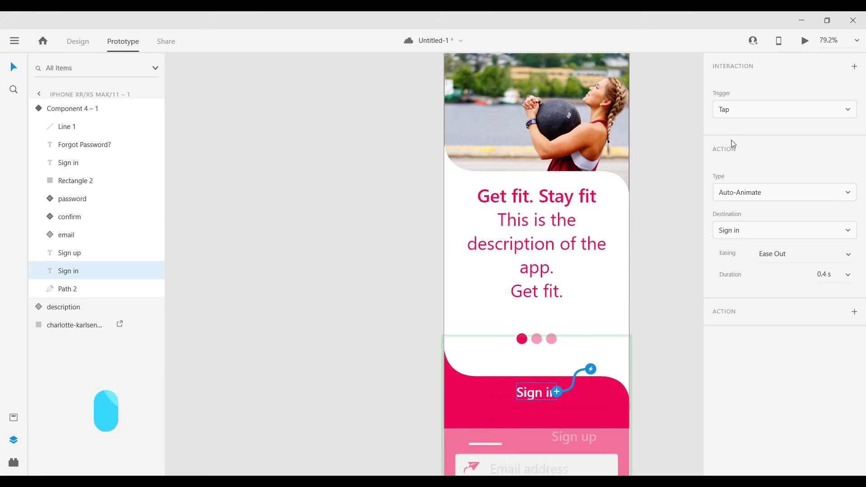
- Preview the prototype and test the "Sign in" label's transition from the welcome screen, closing the preview at the end
left_click(298, 179)
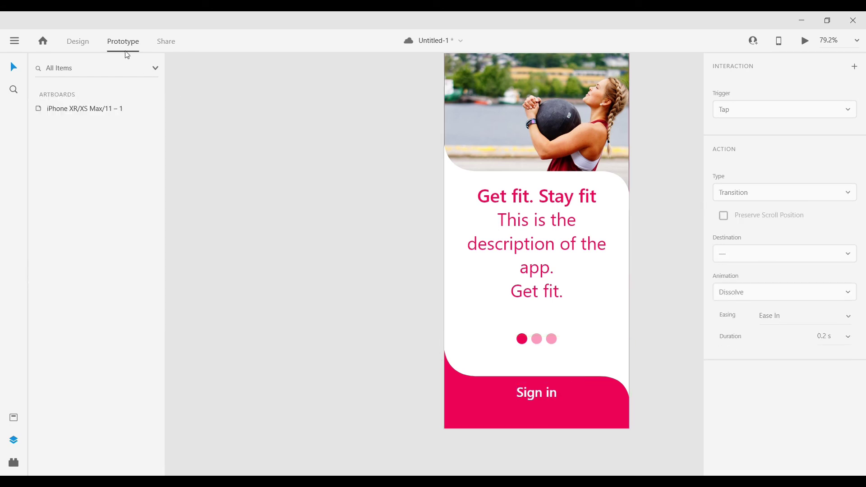
left_click(78, 41)
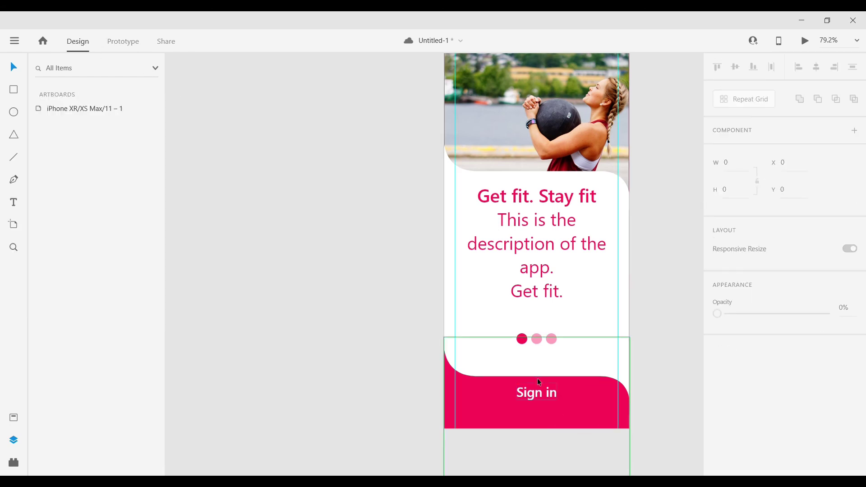
left_click(804, 42)
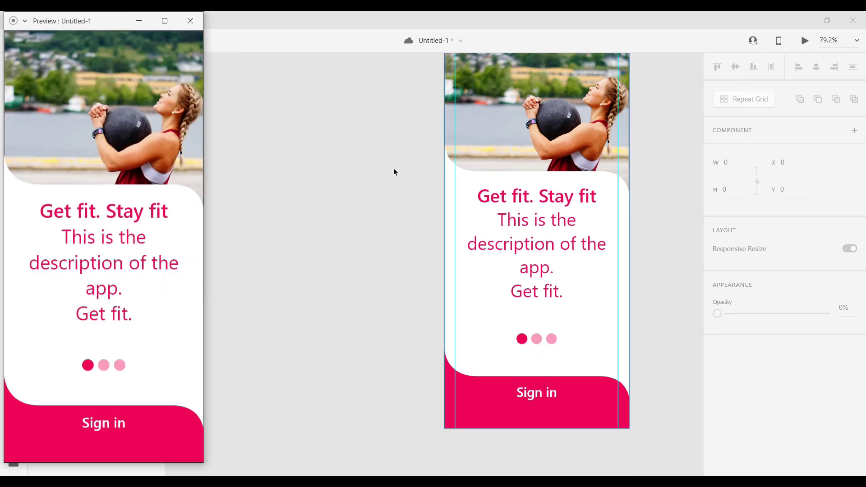
left_click(110, 423)
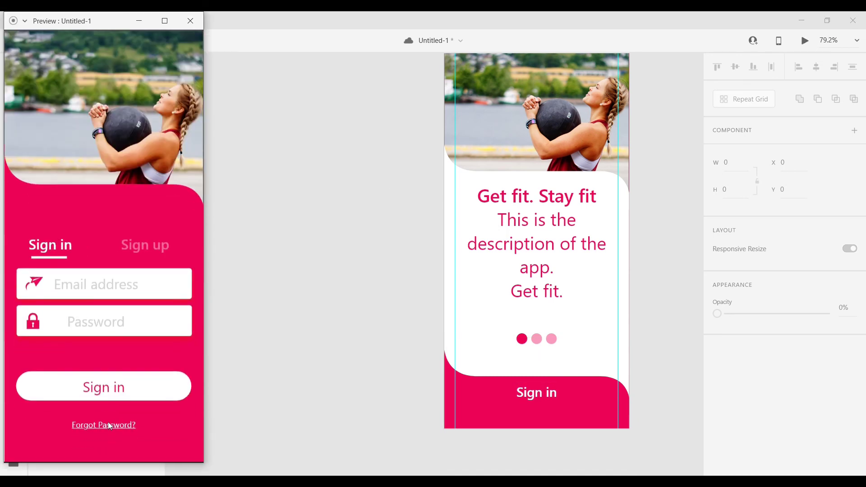
left_click(194, 26)
- In the form component's Sign in state, link the "Sign up" tab label on tap to the Sign up state with Auto-Animate
scroll(479, 229, "up", 1)
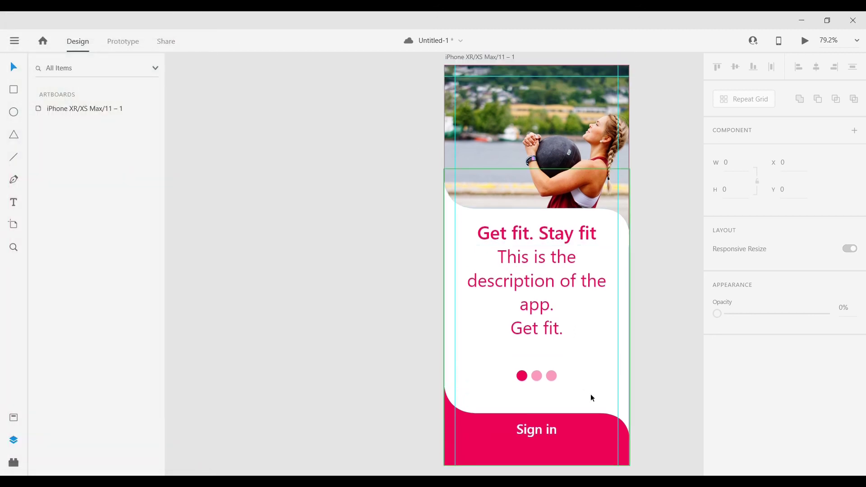
left_click(597, 423)
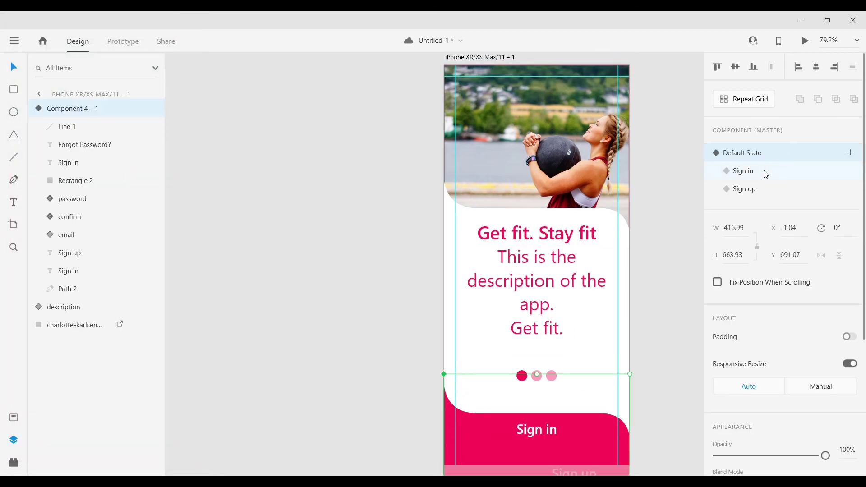
left_click(766, 174)
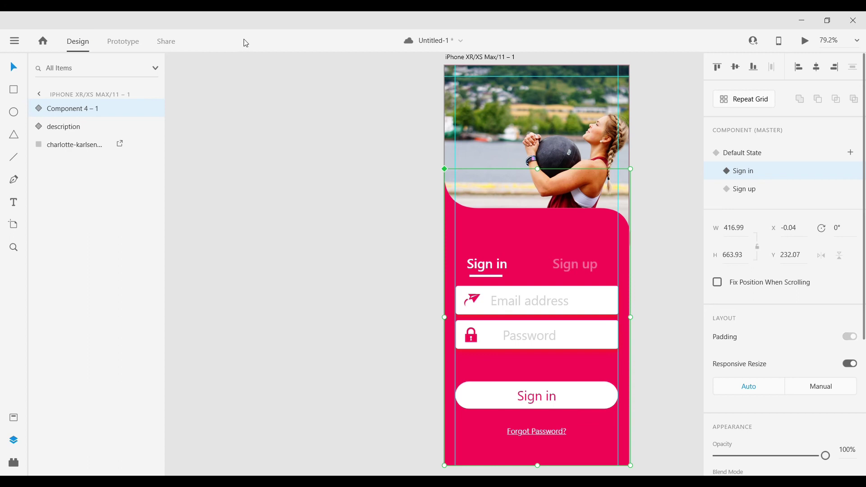
left_click(124, 41)
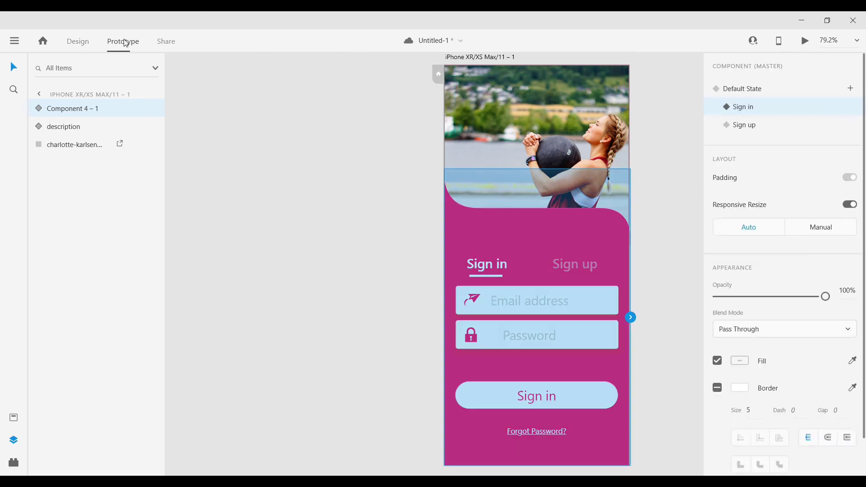
double_click(569, 265)
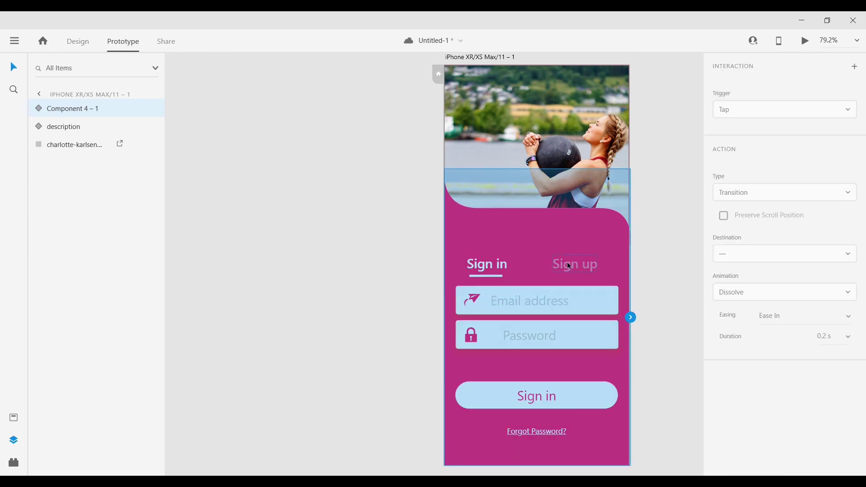
left_click_drag(600, 264, 631, 241)
left_click(813, 233)
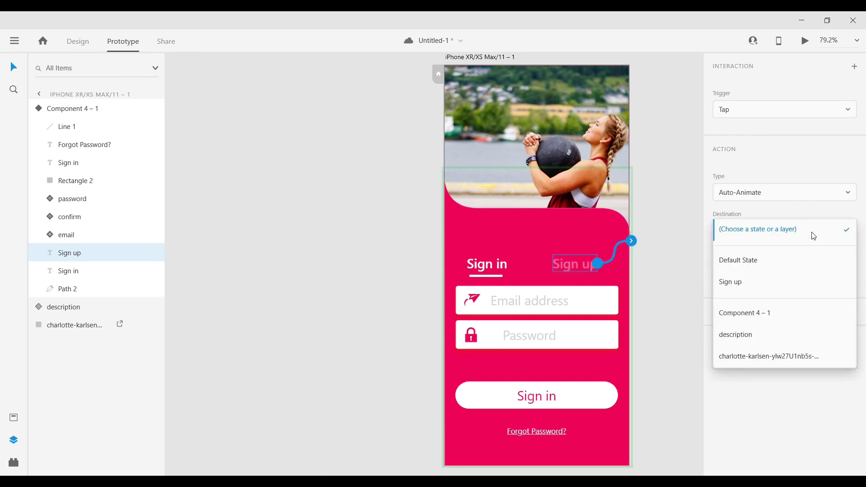
left_click(757, 290)
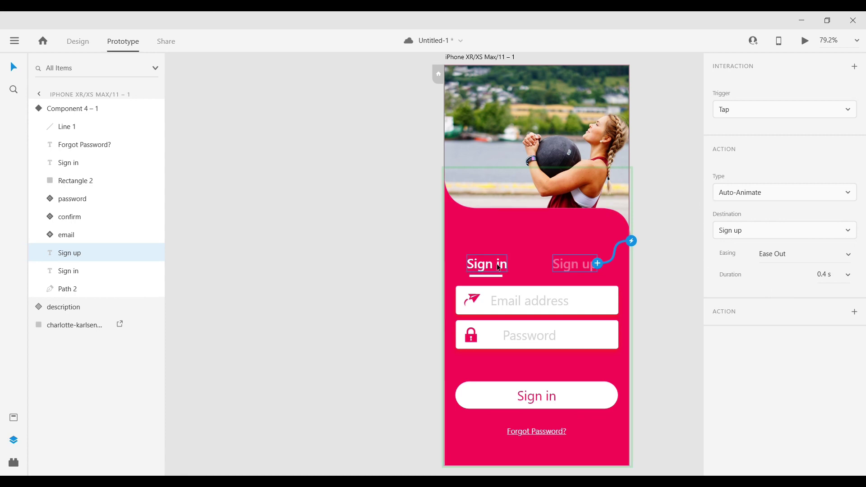
scroll(656, 171, "up", 1)
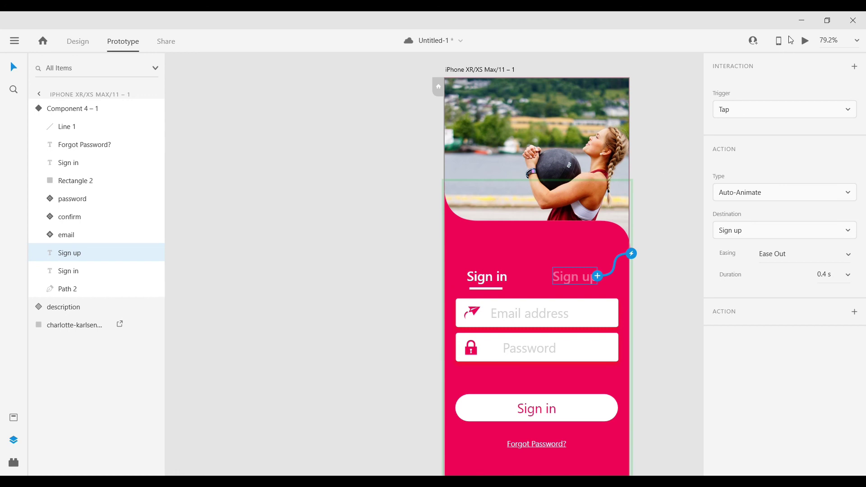
- Return the form component to its Default State and preview the transitions through Sign in to Sign up
left_click(77, 42)
scroll(445, 191, "up", 5)
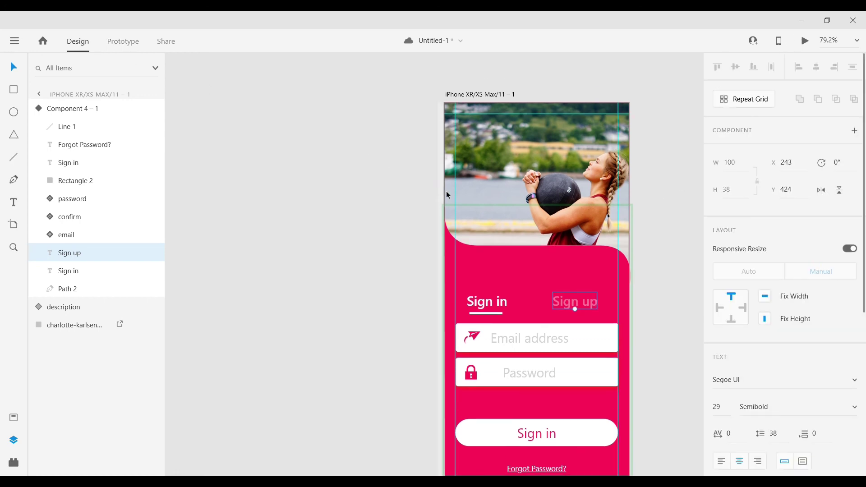
left_click(102, 108)
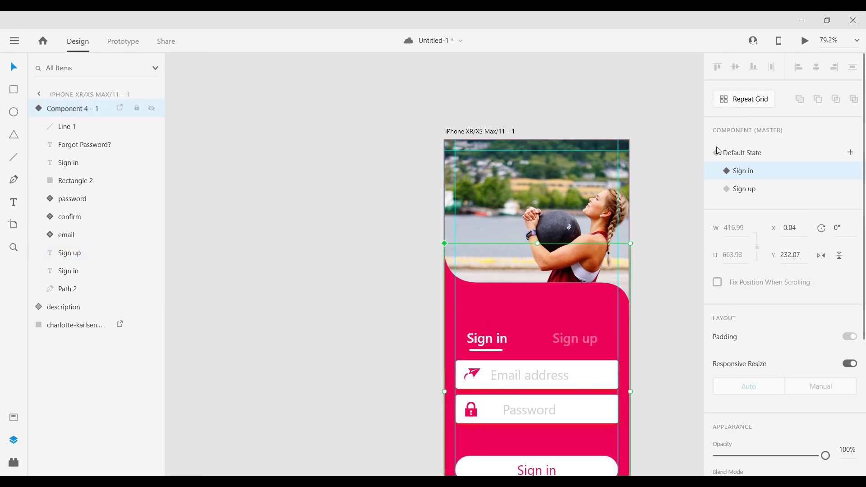
left_click(761, 153)
left_click(805, 41)
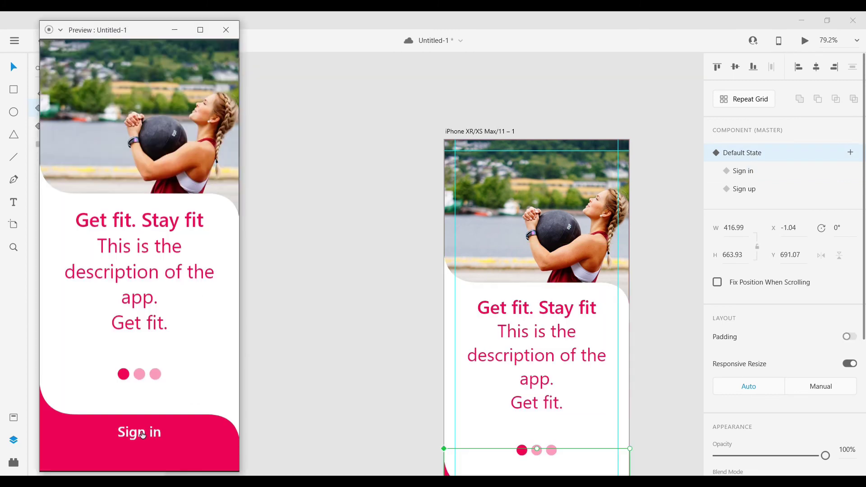
left_click(143, 434)
left_click(189, 260)
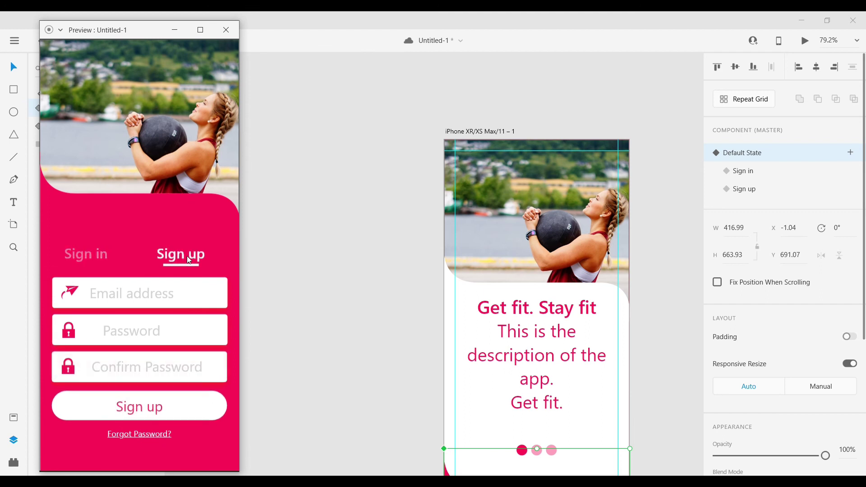
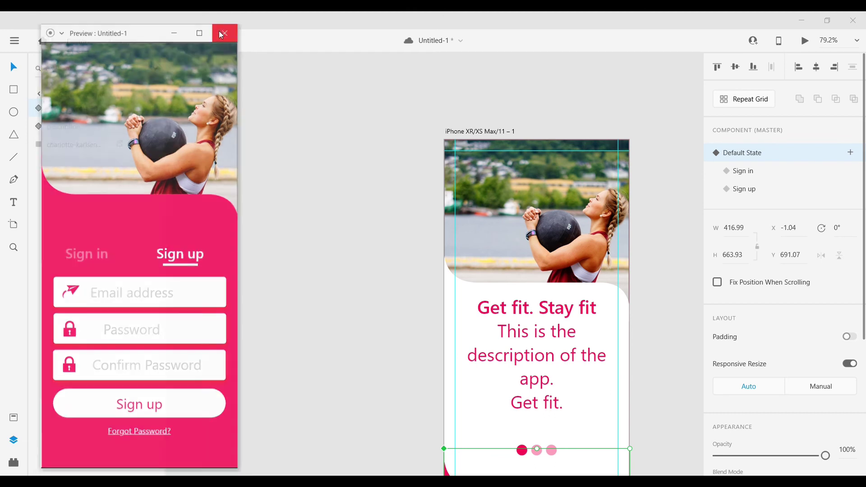
left_click(224, 30)
- In the Sign up state, link the "Sign in" tab label on tap to the Sign in state with Auto-Animate
left_click(743, 188)
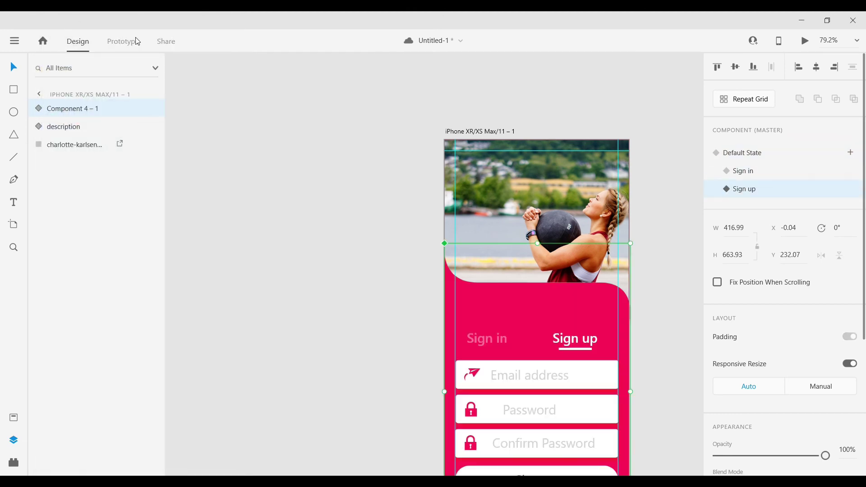
left_click(136, 40)
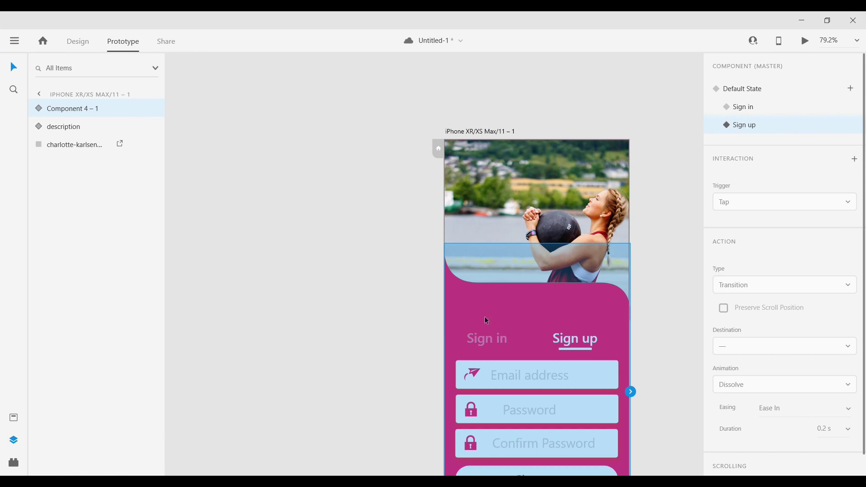
double_click(473, 339)
left_click(784, 192)
left_click(766, 212)
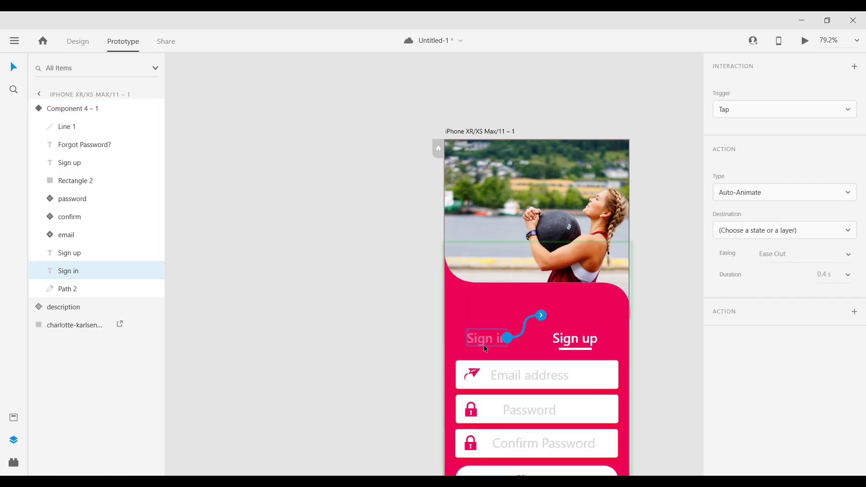
left_click(832, 228)
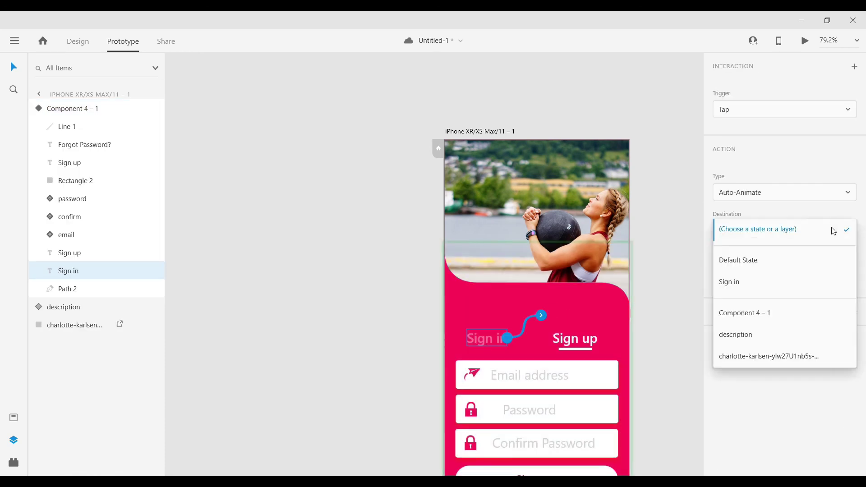
left_click(752, 284)
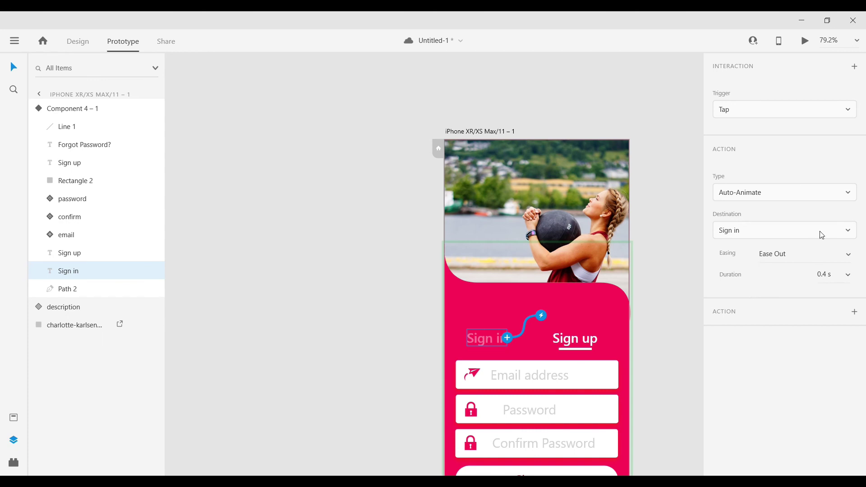
- Clear the "Forgot Password?" text below the white button in the Sign up state
scroll(647, 321, "down", 3)
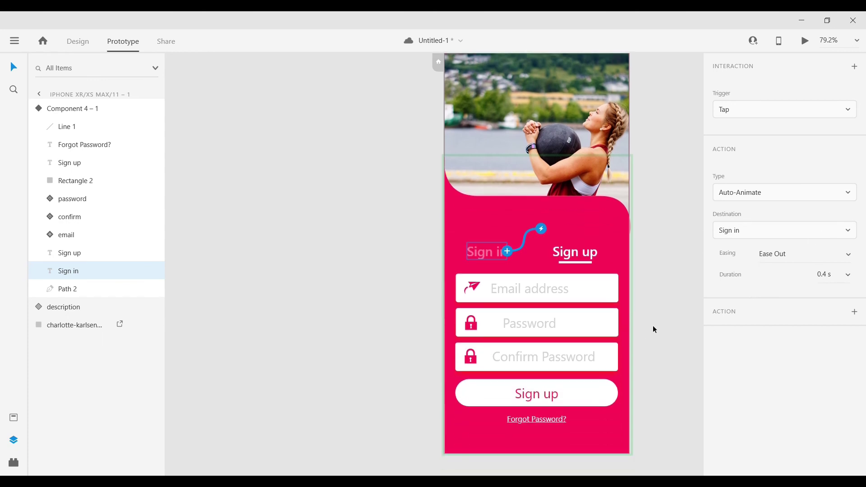
left_click(82, 41)
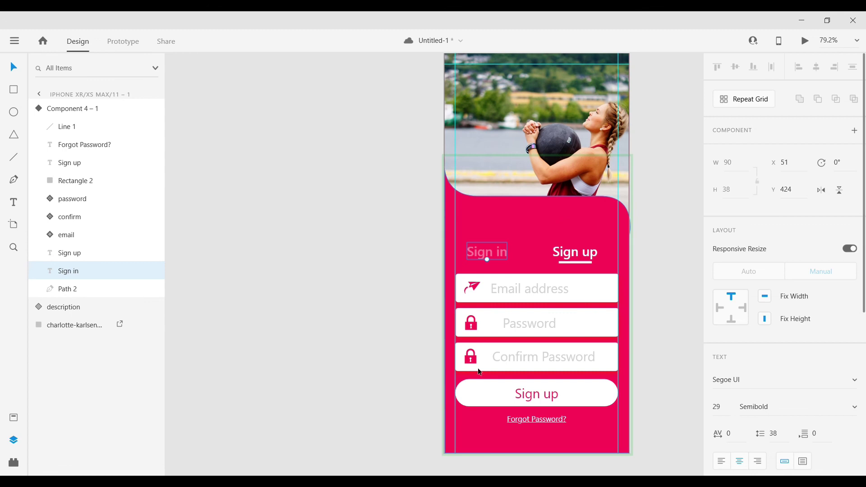
left_click(556, 419)
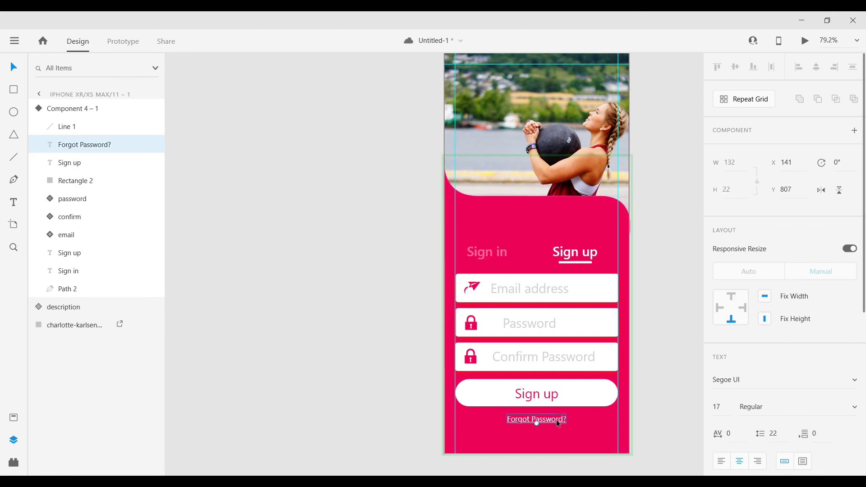
double_click(556, 419)
key("BackSpace")
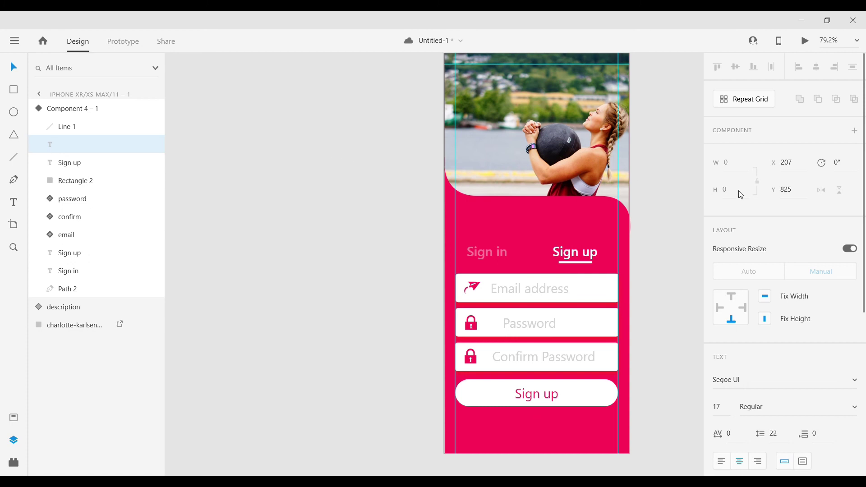
- Return the form component to its Default State and preview switching back and forth between Sign in and Sign up
left_click(91, 110)
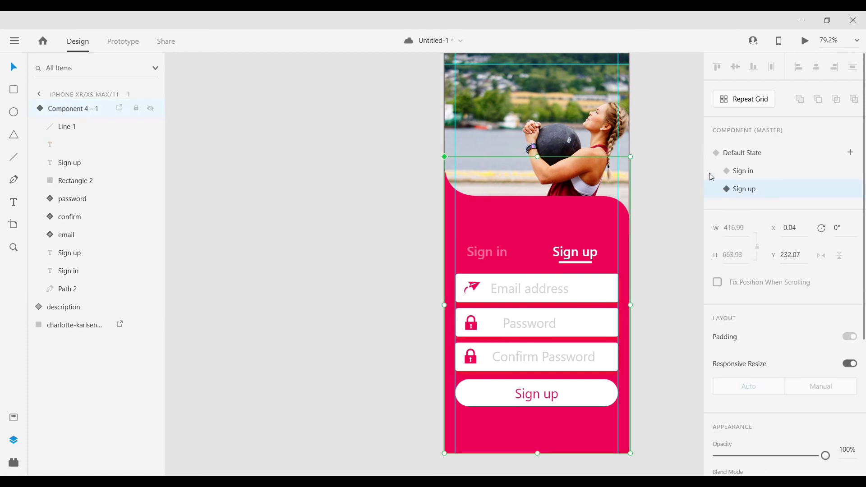
left_click(757, 153)
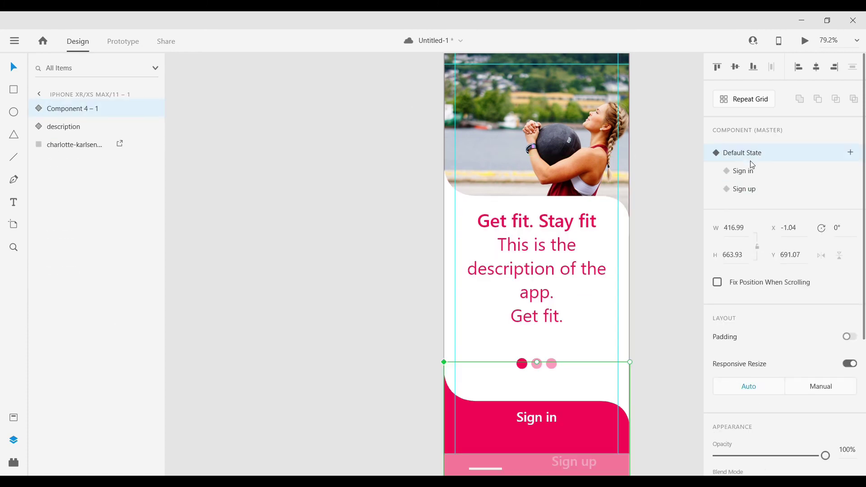
left_click(806, 41)
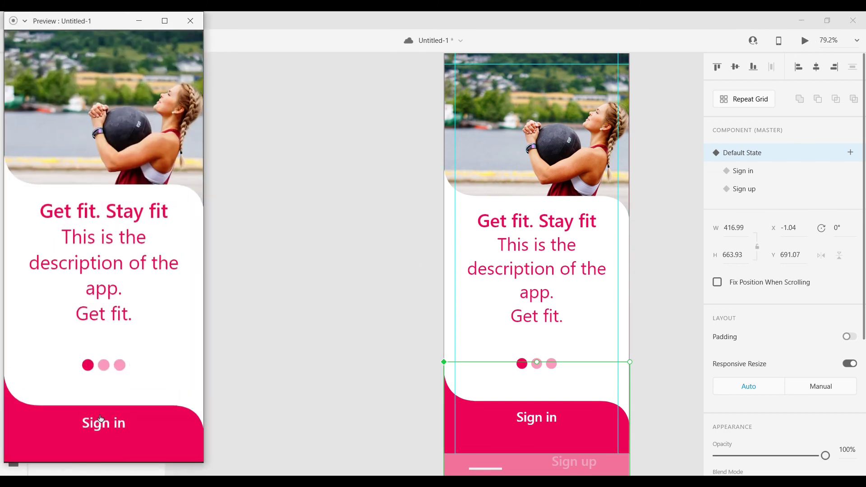
left_click(104, 429)
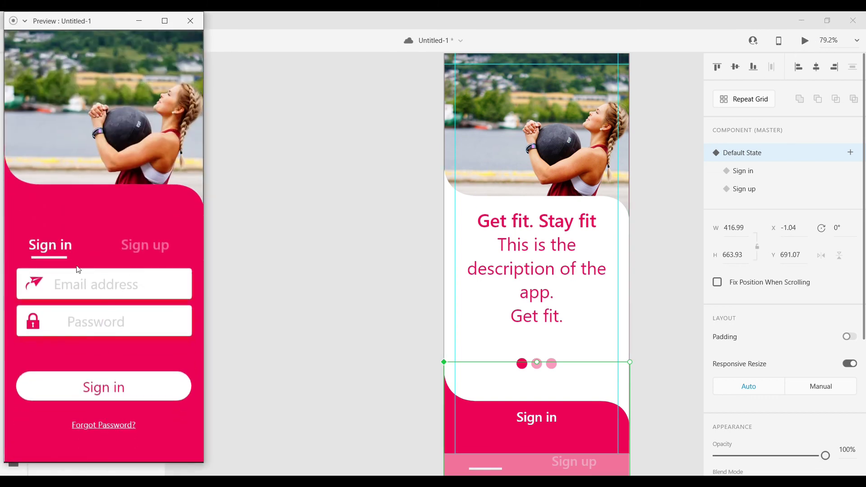
left_click(141, 248)
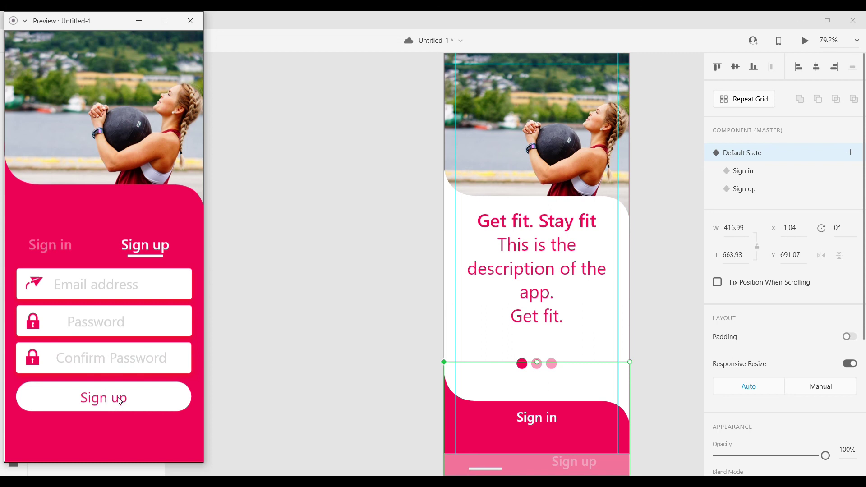
left_click(56, 246)
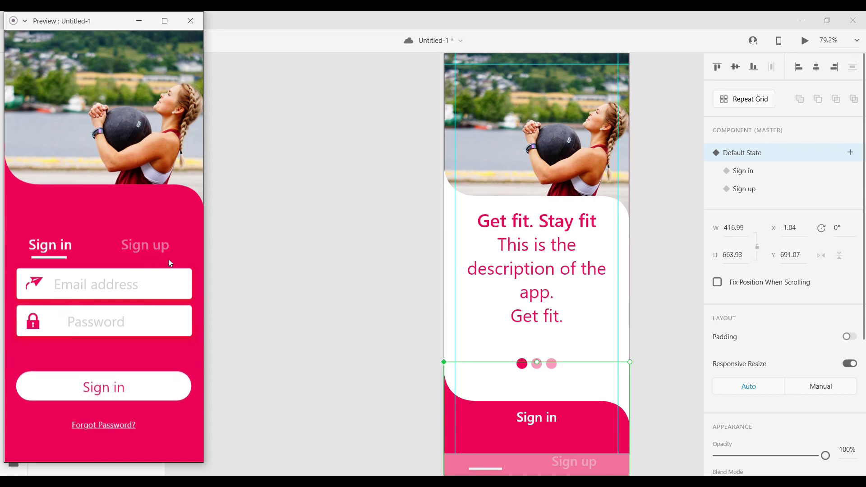
left_click(155, 246)
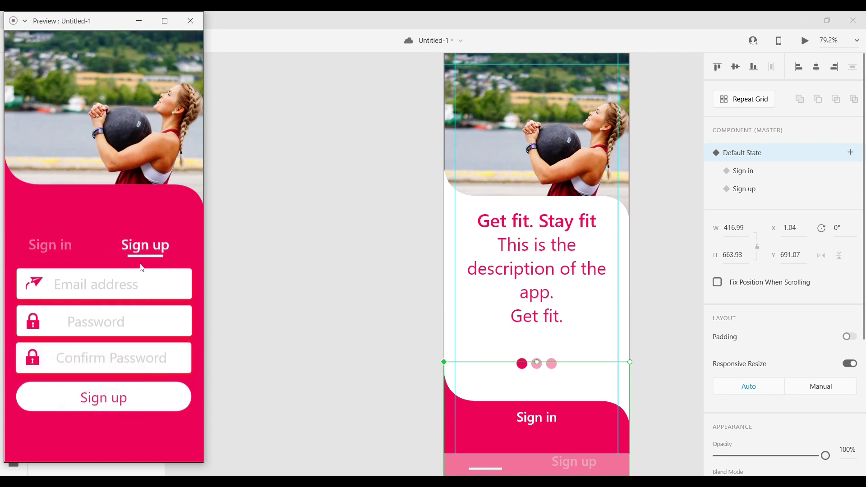
left_click(190, 21)
- Move the welcome artboard further left on the canvas and place a duplicate of it to its right
left_click(325, 332)
scroll(357, 356, "up", 3)
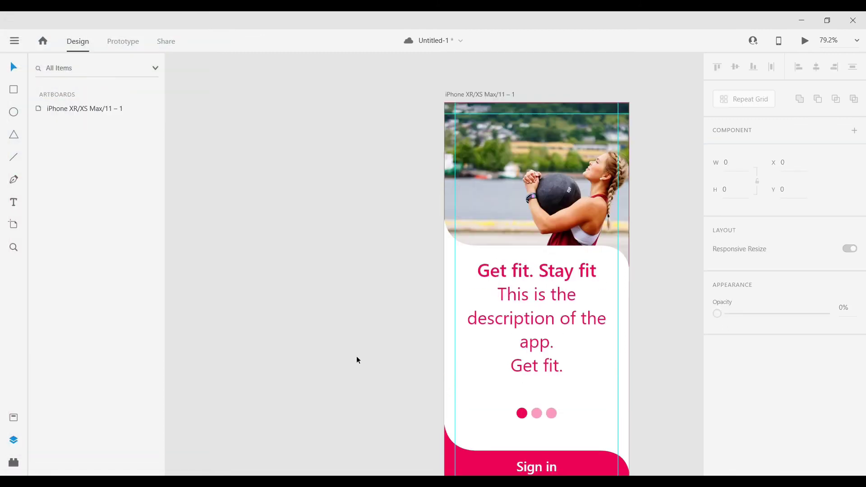
left_click_drag(474, 105, 302, 80)
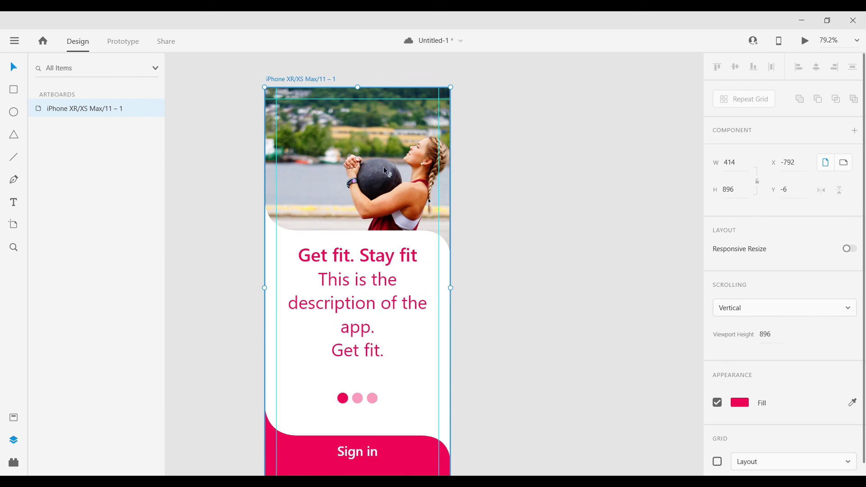
scroll(383, 167, "down", 1)
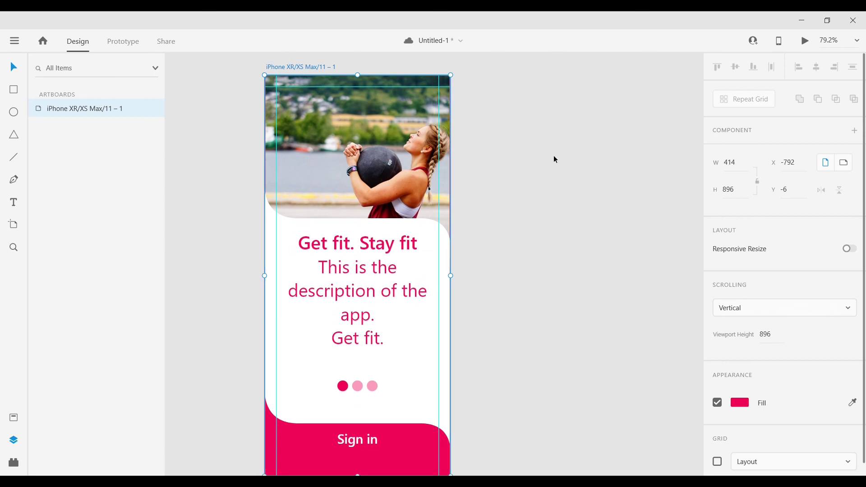
scroll(554, 159, "down", 2)
left_click_drag(376, 84, 457, 82)
- Replace the second artboard's background photo with the Food folder image of the leaping woman in a black sports top
left_click(486, 131)
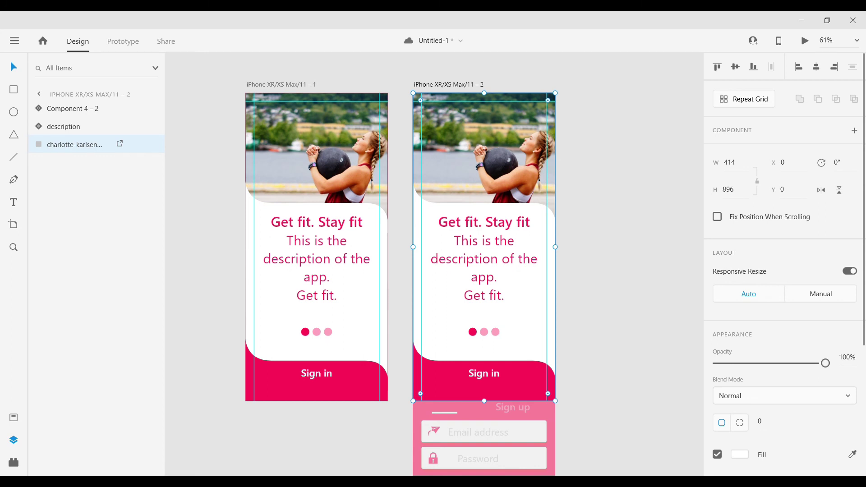
left_click_drag(655, 112, 792, 207)
left_click_drag(720, 276, 486, 170)
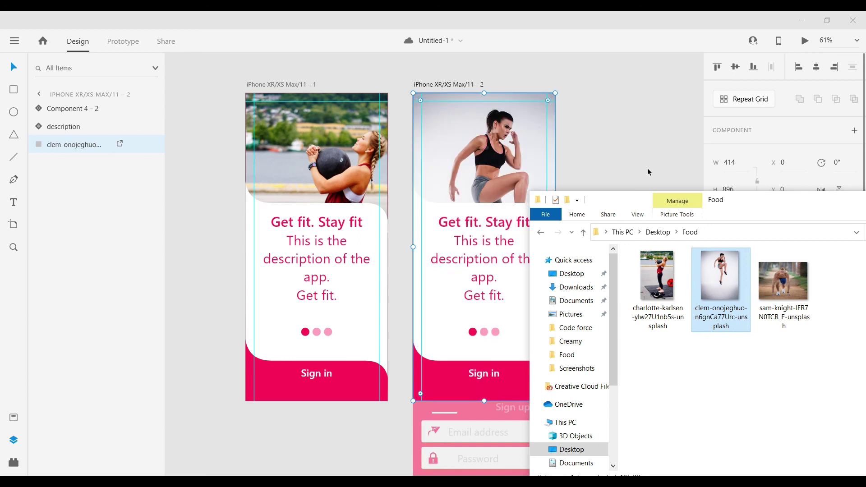
left_click(640, 141)
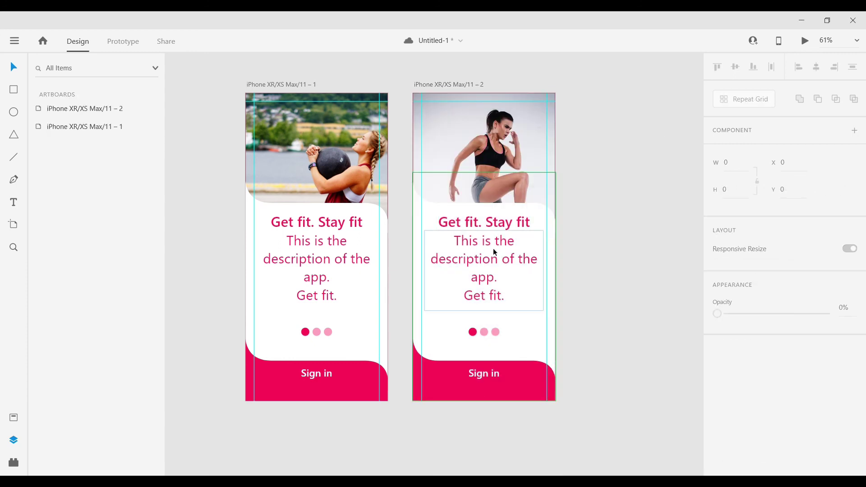
- Change the heading on the second artboard to "Work Hard."
left_click(502, 225)
double_click(501, 225)
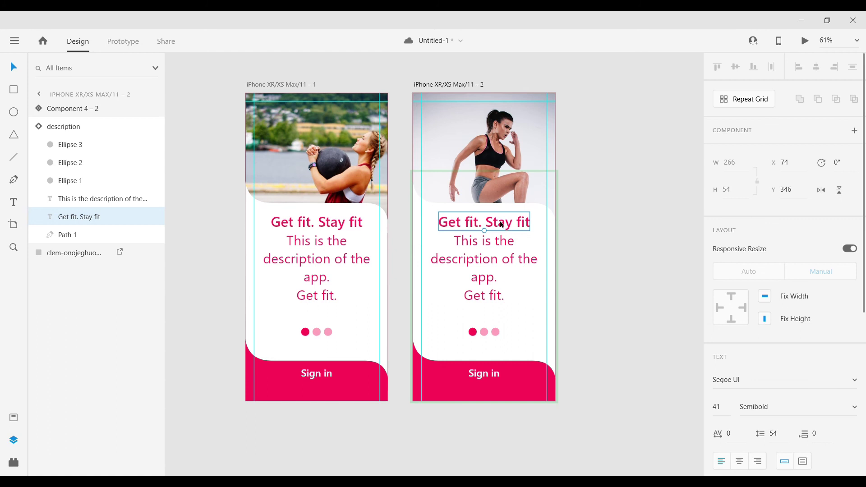
double_click(502, 224)
type("Wo")
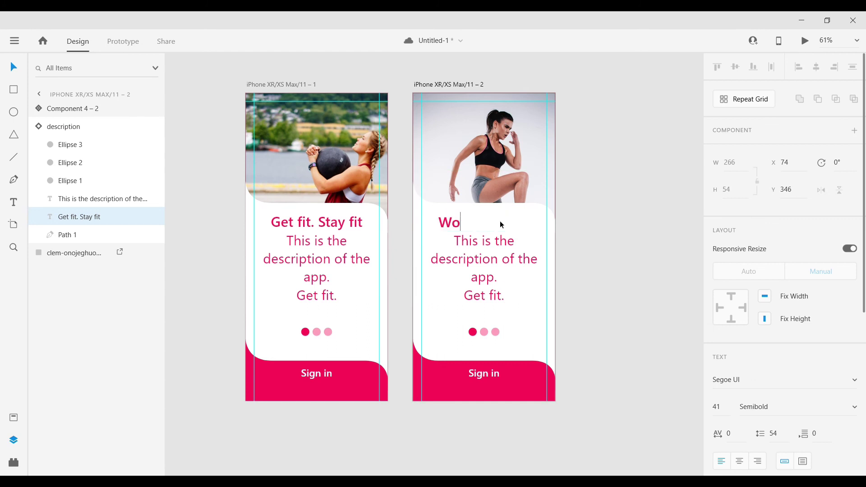
type("rk Hard.")
key("Escape")
- Duplicate the second artboard to its right and replace the copy's photo with the Food folder image of the crouching man
left_click(462, 83)
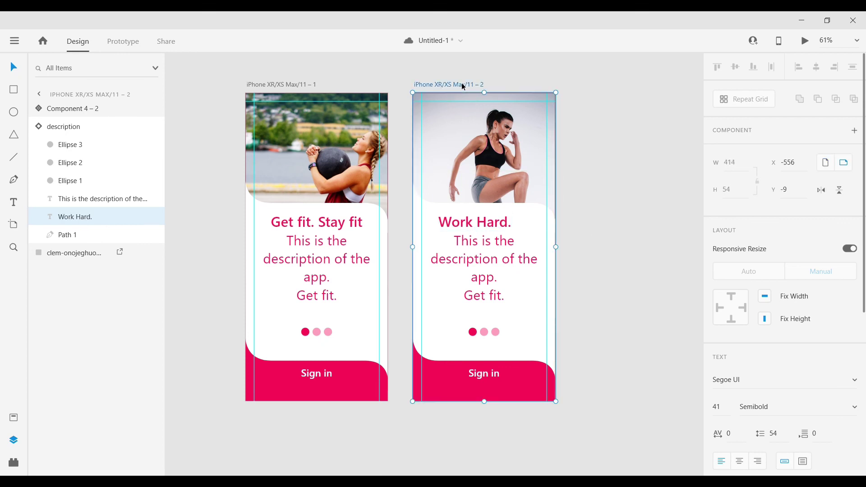
left_click_drag(462, 84, 614, 84, "alt")
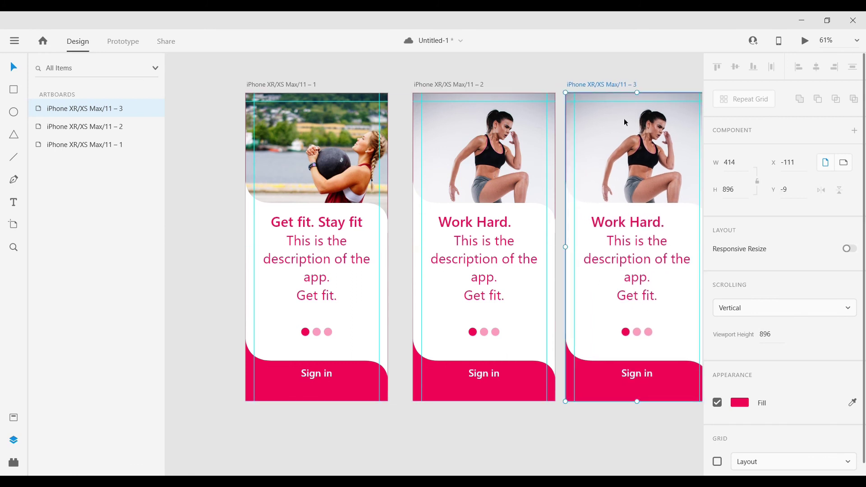
left_click(651, 149)
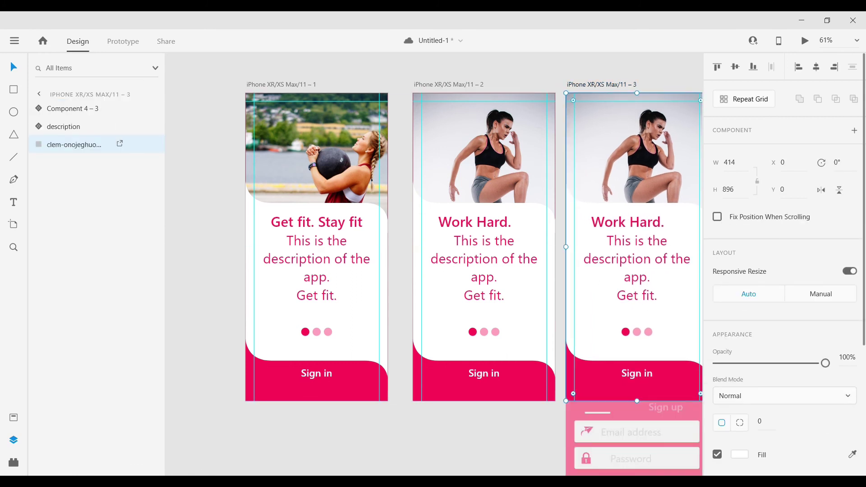
key("alt+Tab")
left_click_drag(793, 288, 639, 158)
left_click_drag(832, 202, 709, 243)
left_click(818, 240)
- Shift the third artboard's photo upward within its frame so the man's face sits above the description panel
double_click(642, 156)
left_click_drag(647, 167, 645, 145)
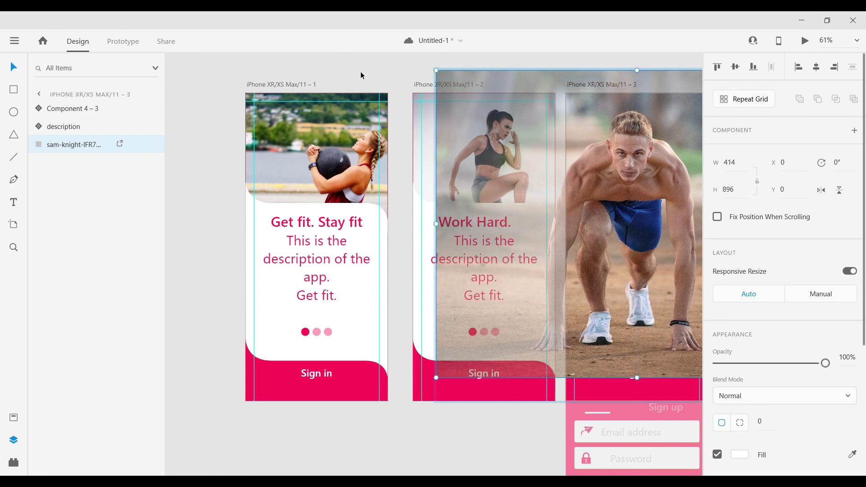
left_click(360, 76)
- Change the heading on the third artboard to "Work Regularly."
double_click(649, 222)
double_click(650, 222)
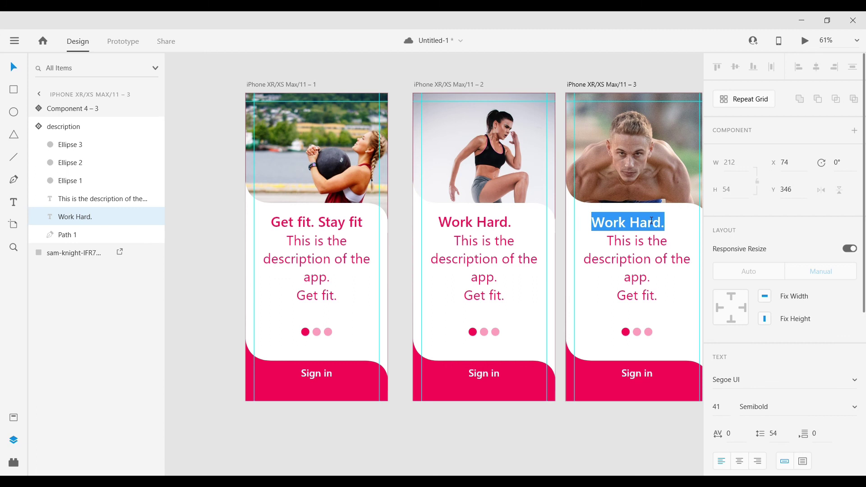
type("Work")
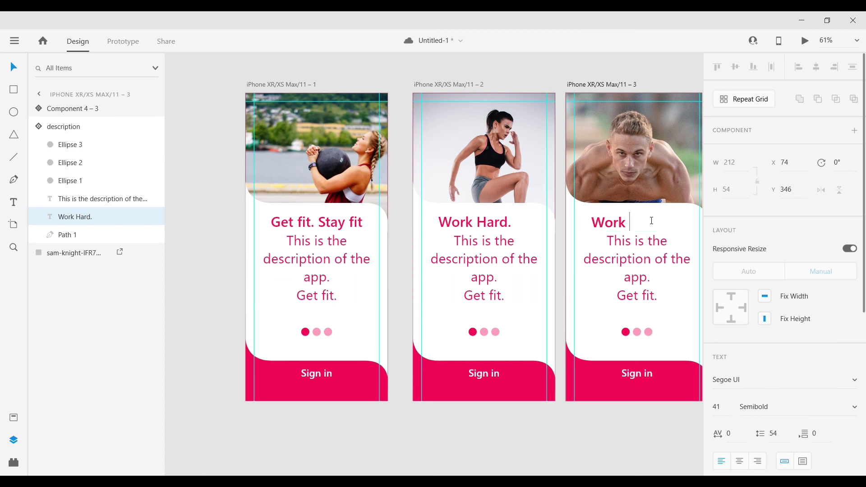
type(" Regularly.")
- Center the "Work Hard." heading horizontally above the description on the second artboard
left_click(483, 221)
double_click(483, 221)
double_click(484, 222)
key("Escape")
left_click_drag(486, 225, 496, 226)
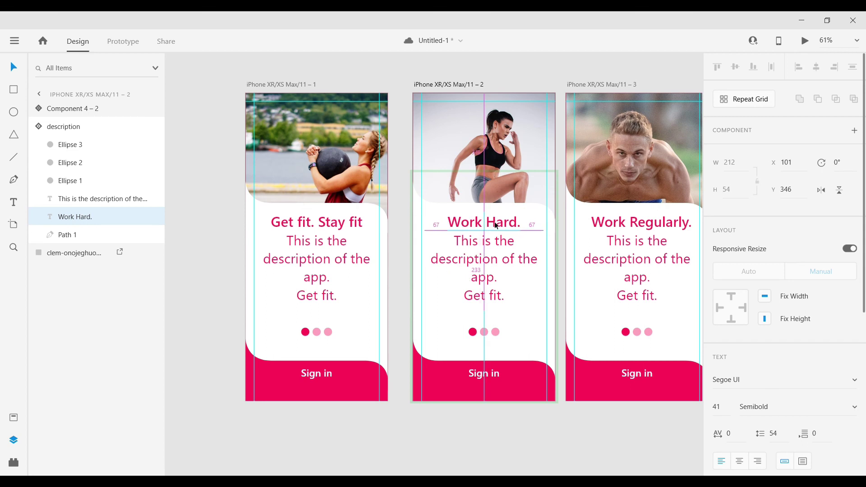
- Center the "Work Regularly." heading horizontally above the description on the third artboard
left_click(661, 226)
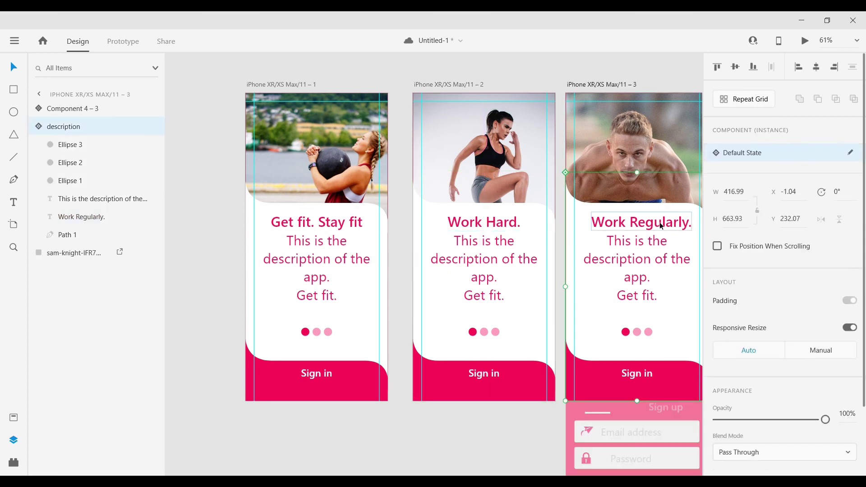
double_click(661, 225)
left_click_drag(661, 225, 657, 226)
left_click(600, 439)
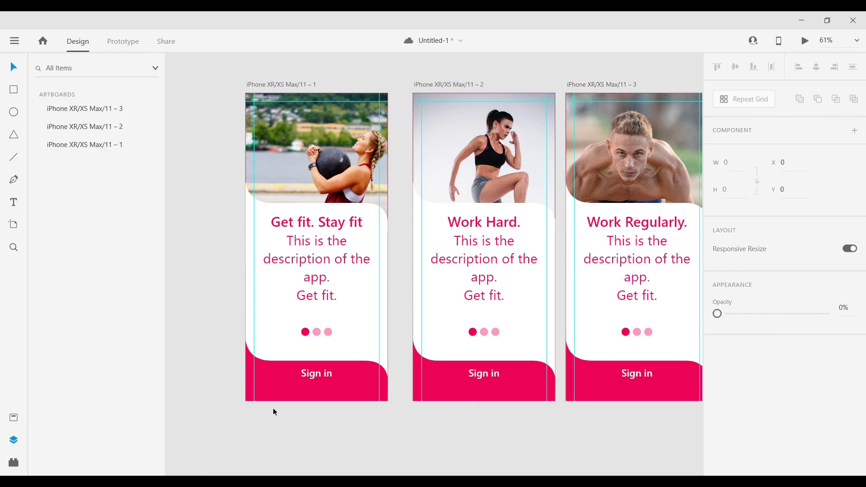
- On the second artboard, set the first pagination dot's opacity to 40% and the second dot's to 100%
left_click(471, 333)
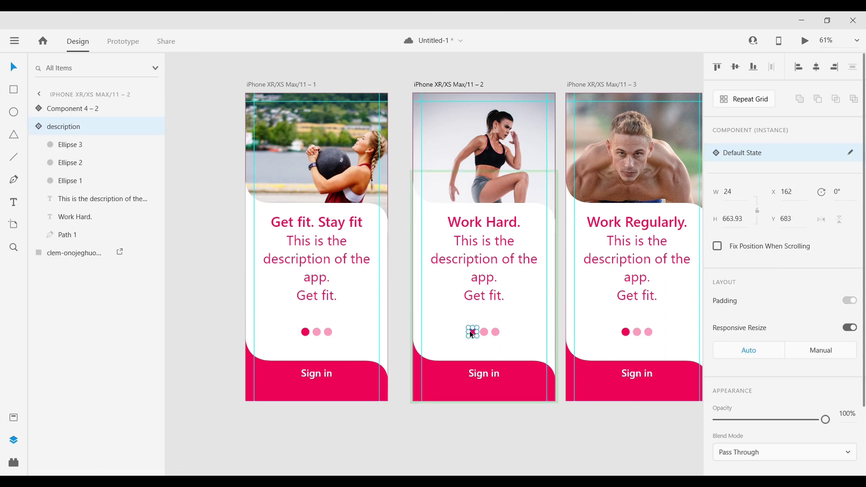
double_click(471, 332)
scroll(839, 390, "down", 2)
left_click(854, 318)
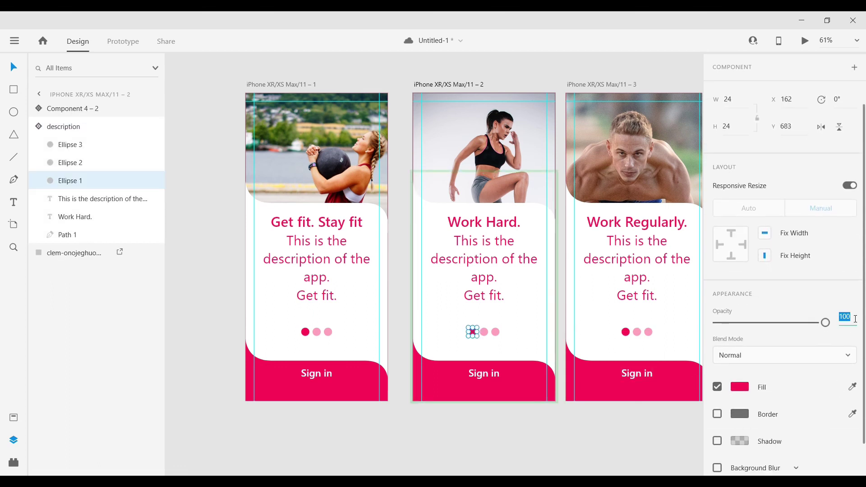
type("40")
key("Return")
left_click(484, 331)
double_click(485, 332)
left_click(850, 316)
type("100")
key("Return")
- On the third artboard, set the first pagination dot's opacity to 40% and the third dot's to 100%
left_click(628, 332)
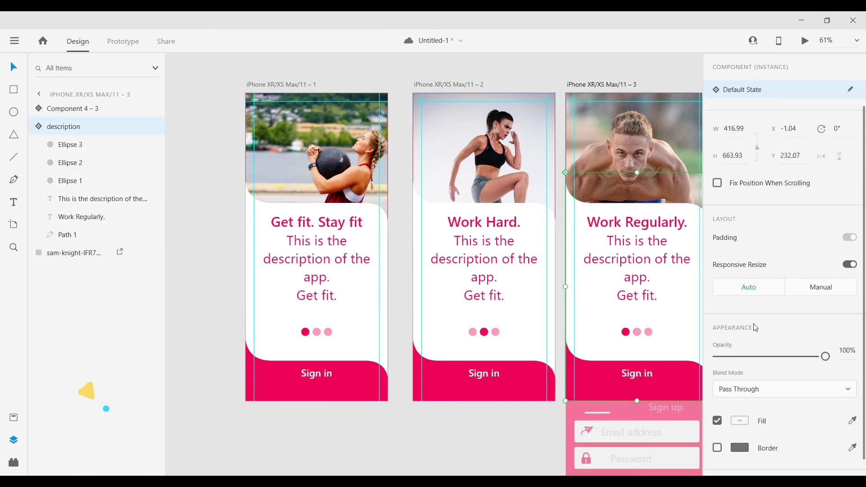
double_click(626, 332)
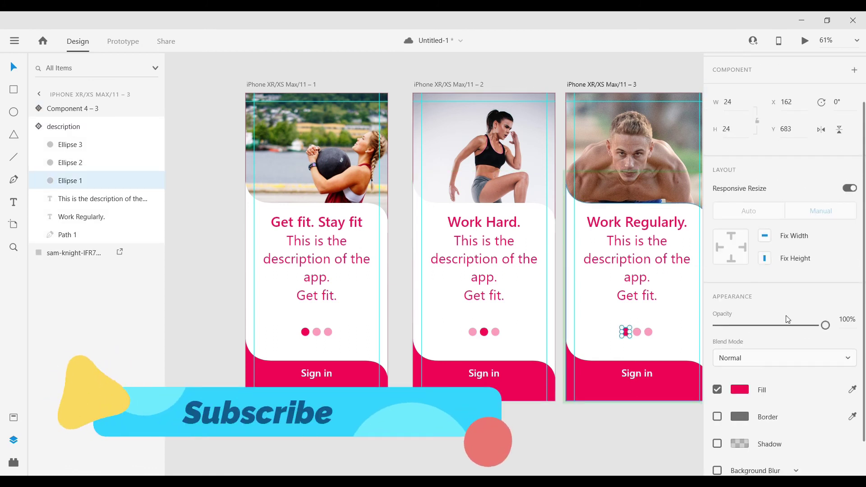
left_click(853, 319)
type("40")
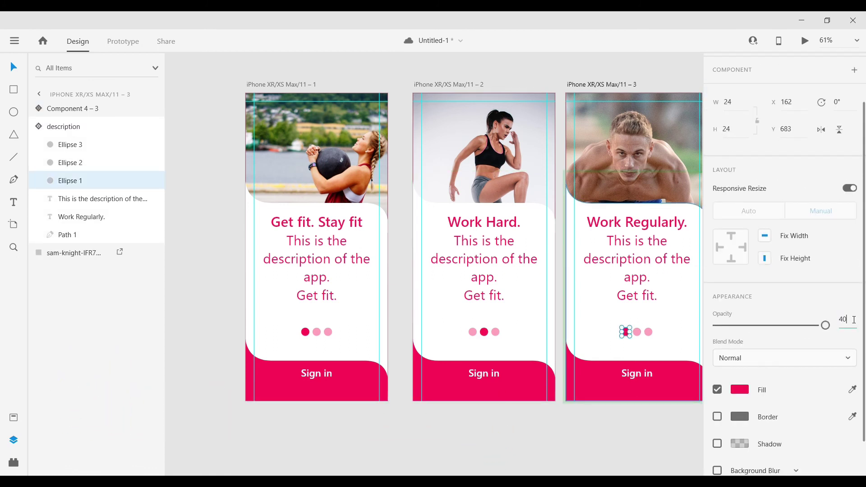
key("Return")
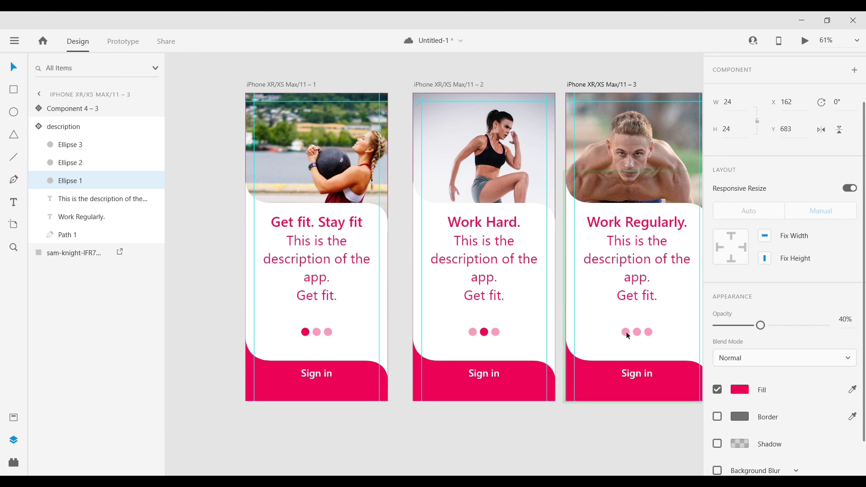
double_click(648, 331)
left_click(851, 320)
type("100")
key("Return")
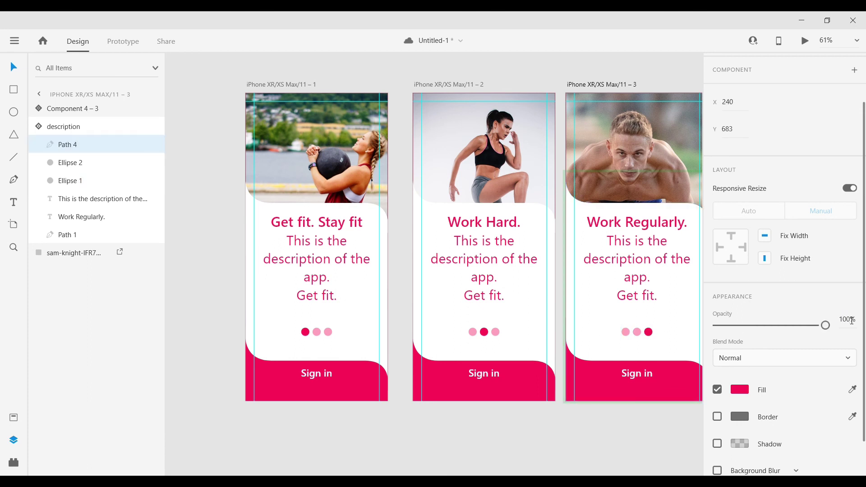
left_click(583, 453)
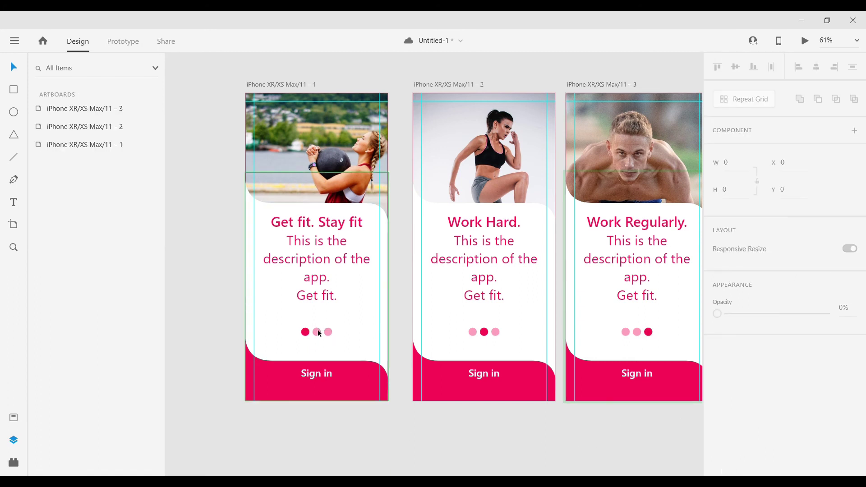
- Link the first artboard's middle pagination dot on tap to the iPhone XR/XS Max/11 – 2 artboard with Auto-Animate
left_click(289, 85)
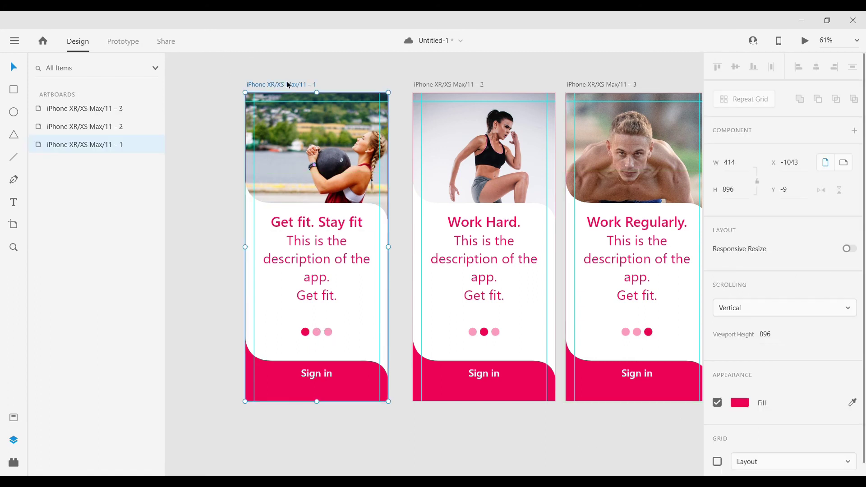
left_click(130, 41)
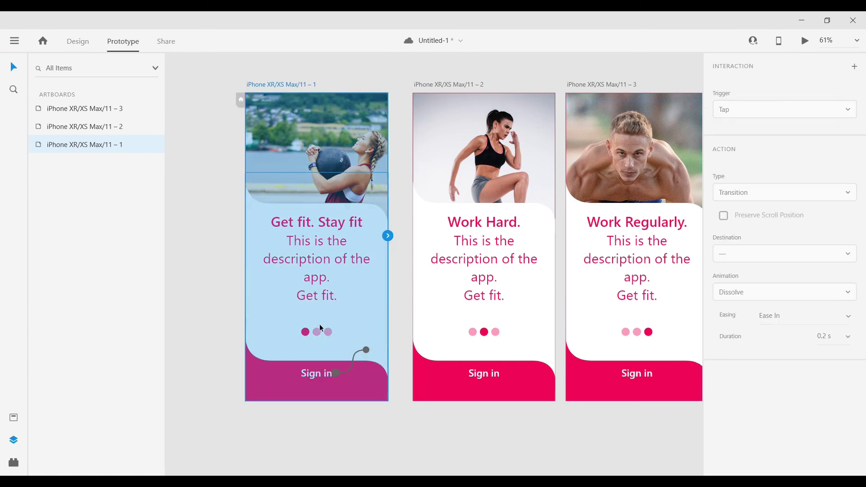
double_click(317, 332)
double_click(316, 332)
left_click_drag(321, 332, 420, 278)
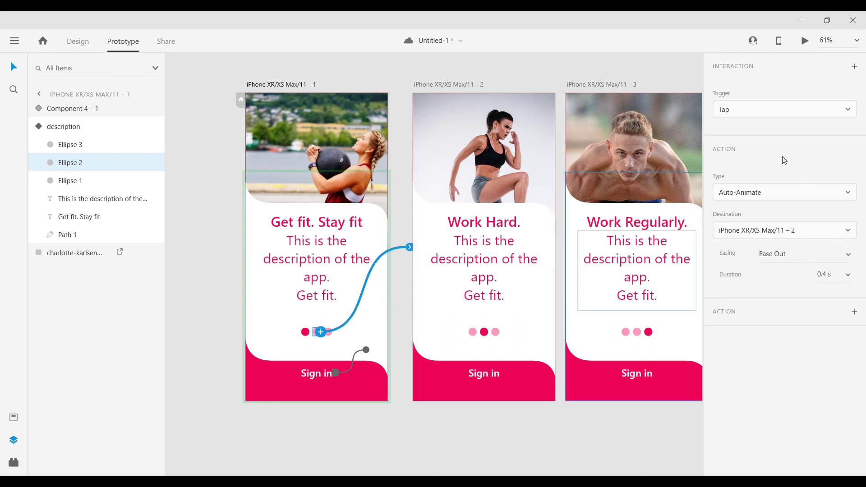
- Change the first artboard's middle dot link to a Transition and link the second artboard's third dot to iPhone XR/XS Max/11 – 3
left_click(837, 197)
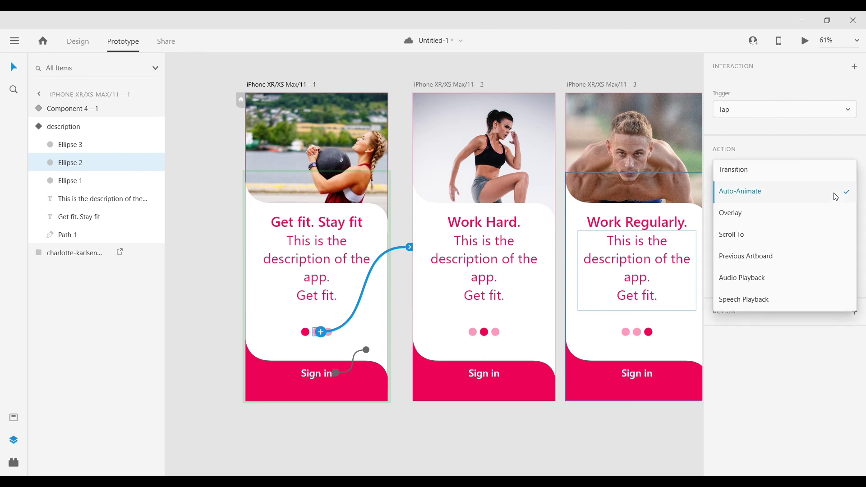
left_click(827, 179)
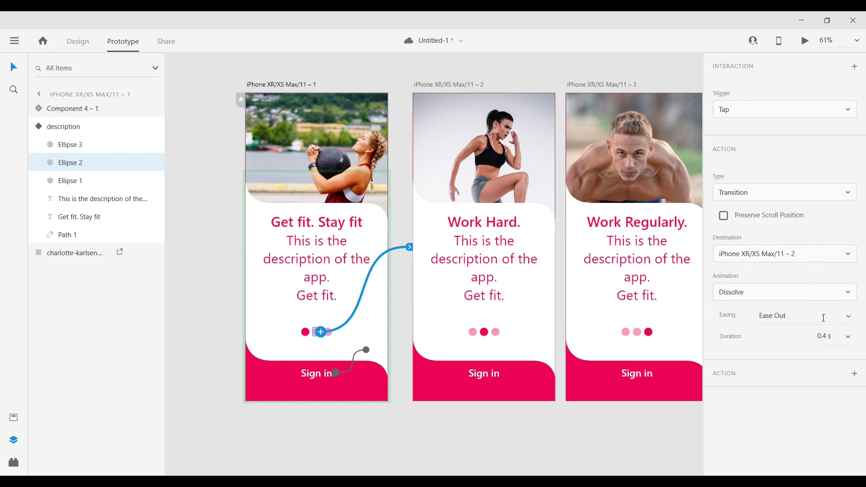
double_click(496, 332)
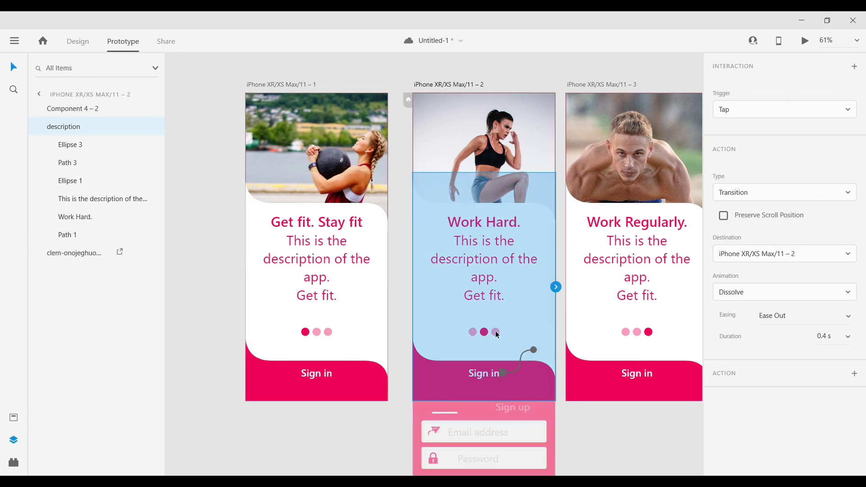
left_click_drag(502, 335, 601, 280)
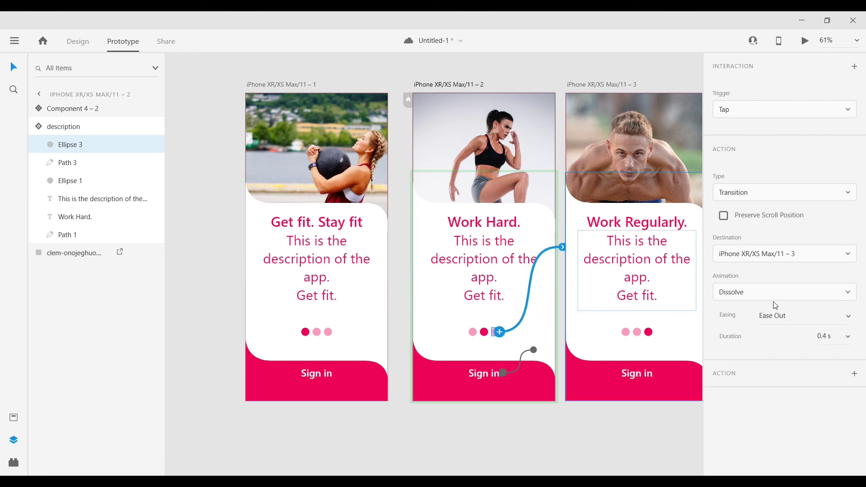
- On the third artboard, link the middle pagination dot to iPhone XR/XS Max/11 – 2 and the first dot to iPhone XR/XS Max/11 – 1
double_click(637, 332)
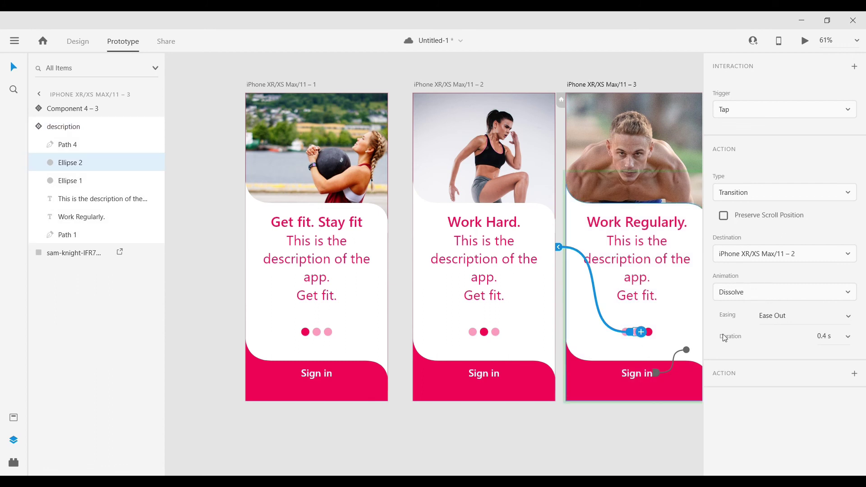
left_click(623, 429)
left_click(626, 331)
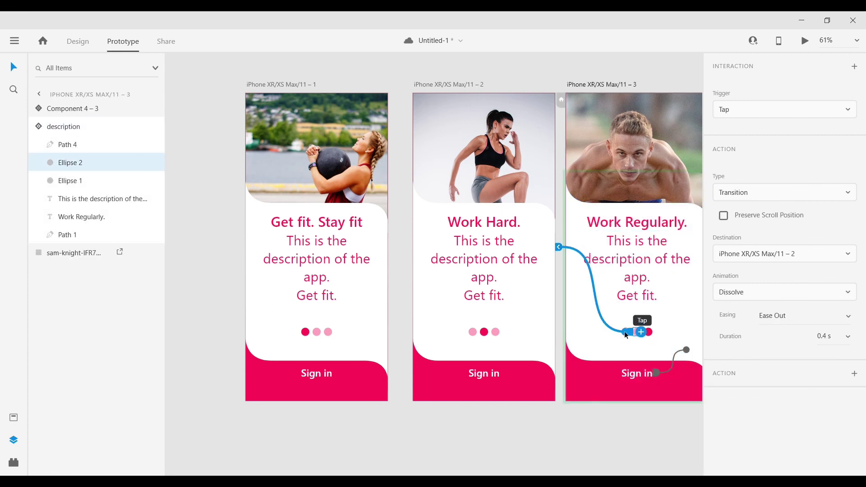
left_click(622, 450)
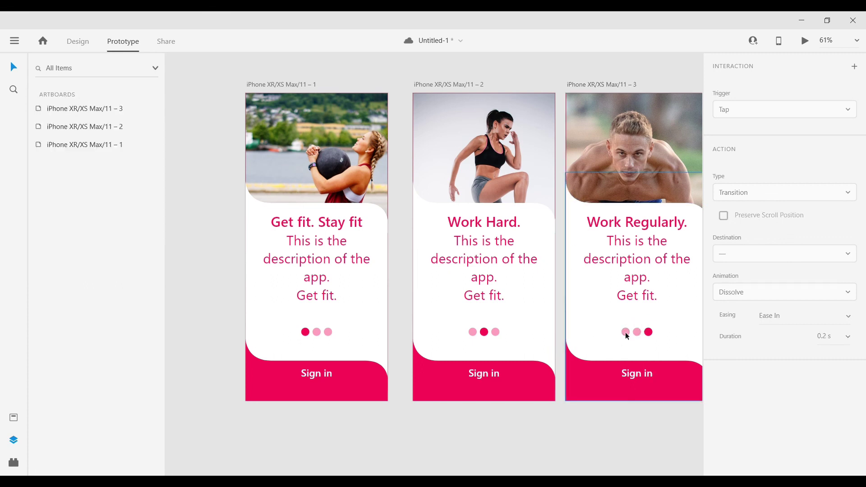
scroll(626, 334, "up", 5)
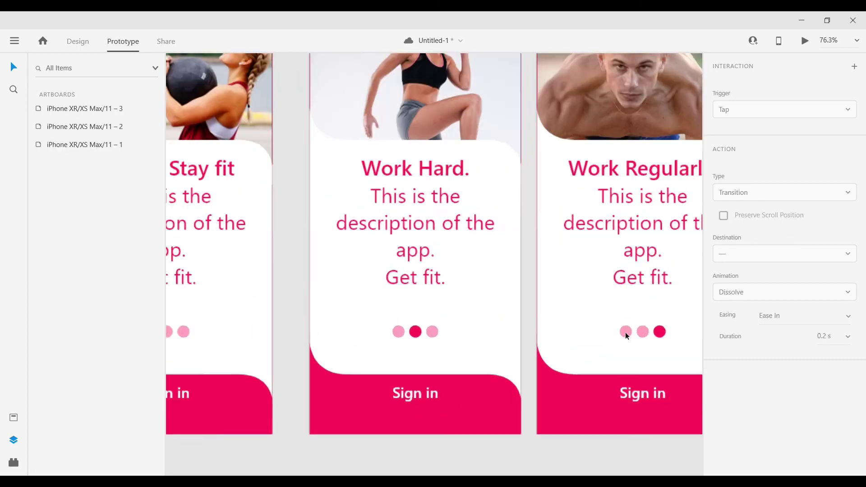
left_click(625, 332)
left_click_drag(638, 330, 223, 268)
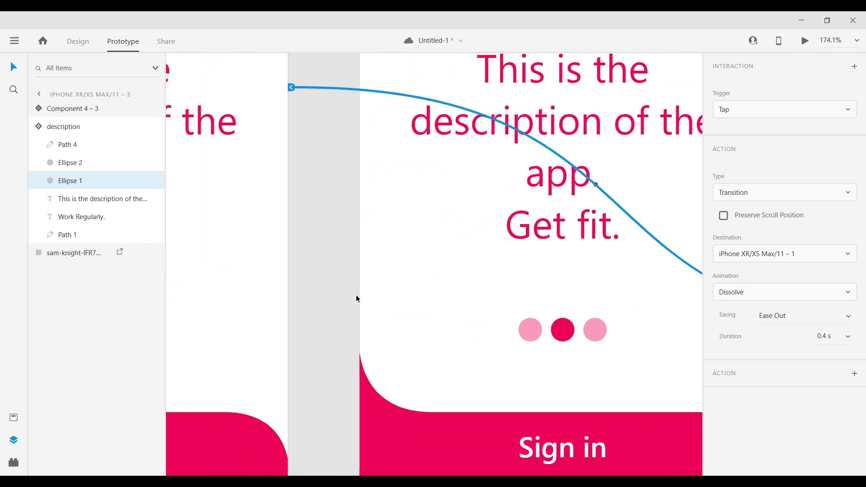
- Link the second artboard's first pagination dot on tap to iPhone XR/XS Max/11 – 1 with a Dissolve transition
scroll(358, 297, "down", 6)
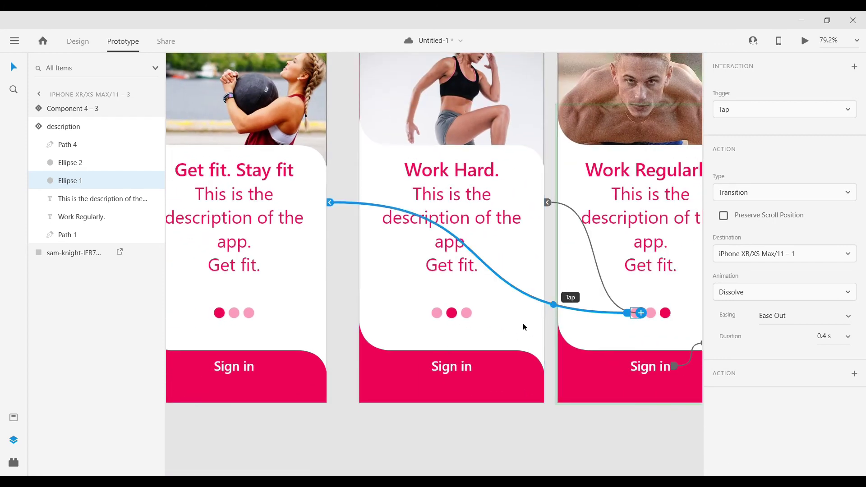
left_click(438, 314)
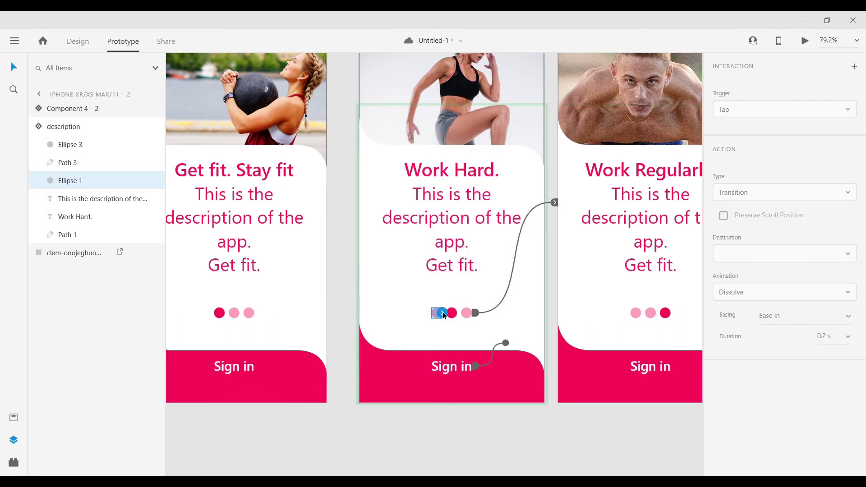
left_click_drag(432, 297, 246, 244)
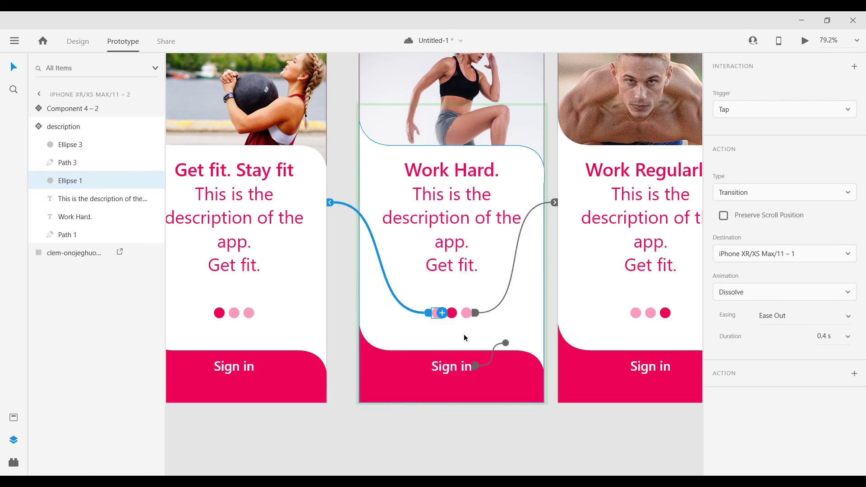
- Preview the prototype from the first artboard and test moving between all three onboarding screens with the pagination dots
scroll(334, 158, "up", 3)
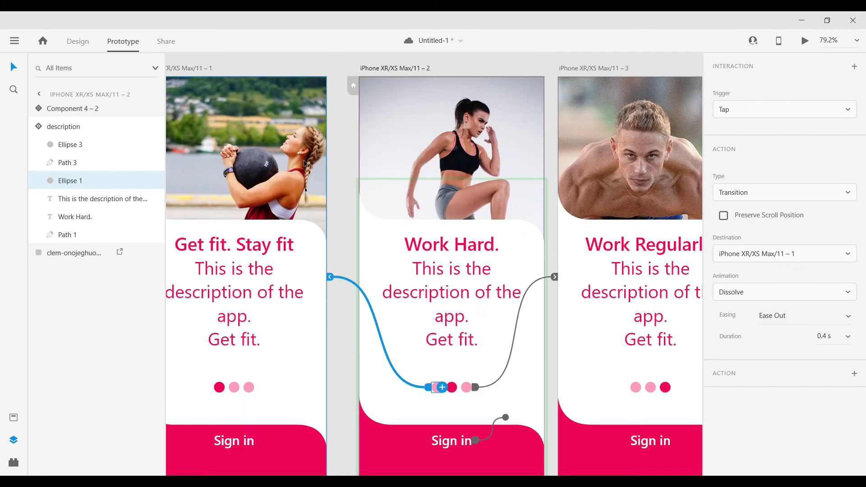
left_click(196, 106)
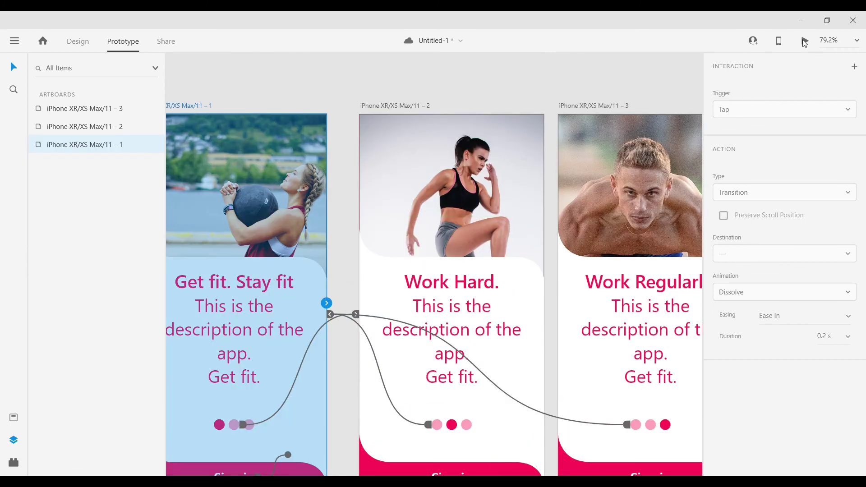
left_click(804, 42)
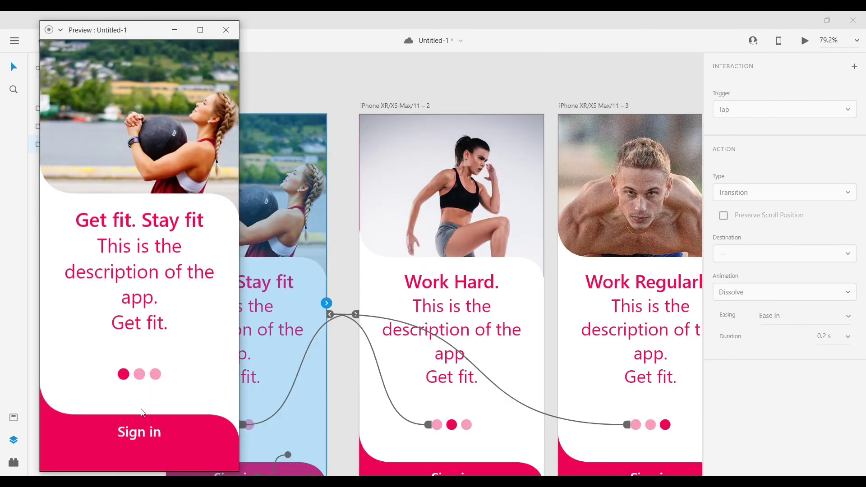
left_click(140, 374)
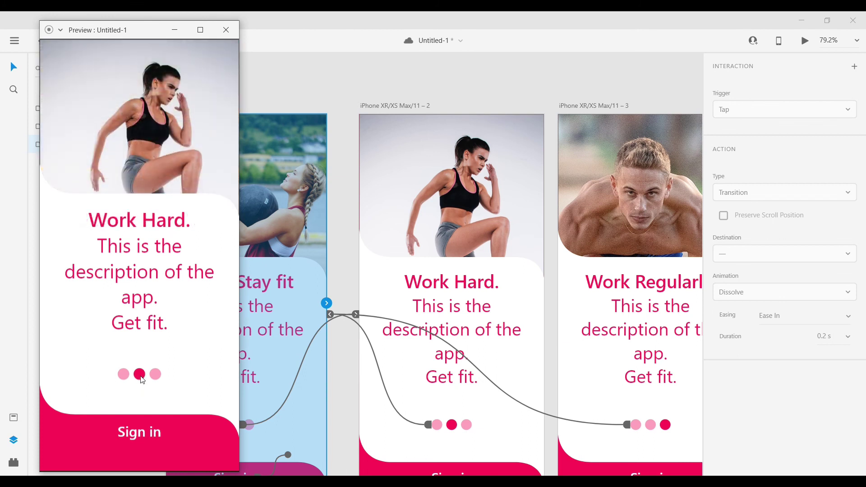
left_click(155, 374)
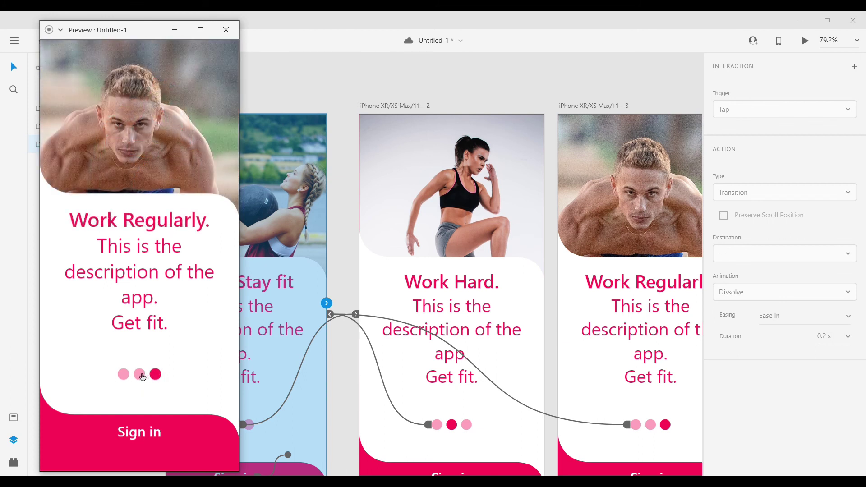
left_click(143, 377)
left_click(124, 376)
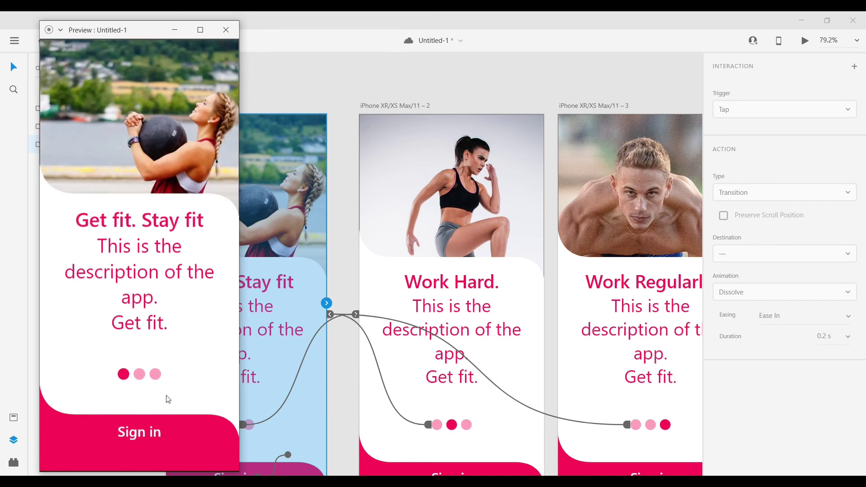
- In the preview, open the sign-in form, switch to Sign up and return to Sign in to test the animation
left_click(150, 437)
left_click(178, 256)
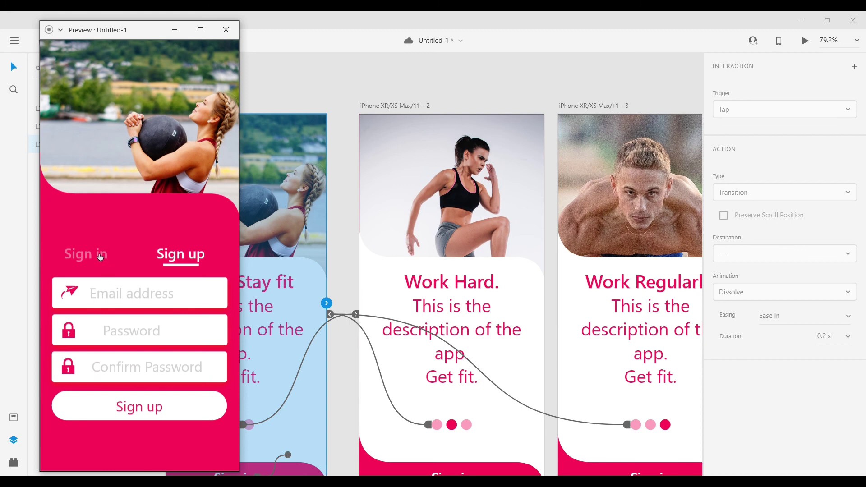
left_click(100, 257)
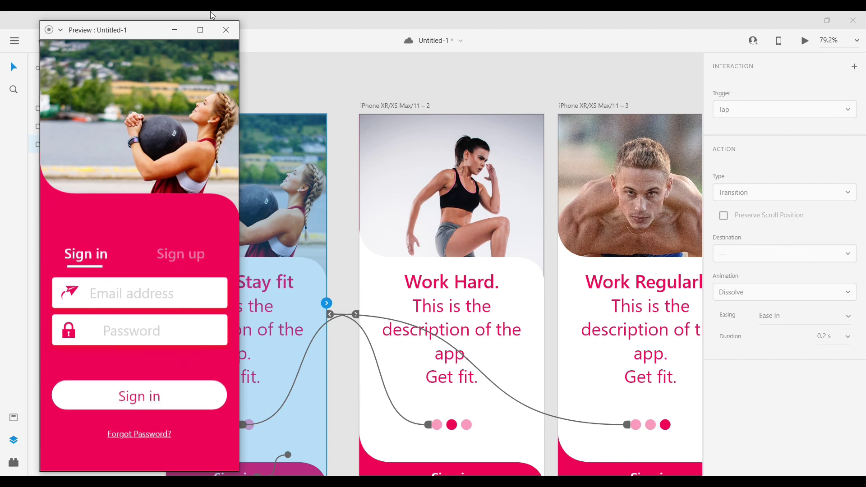